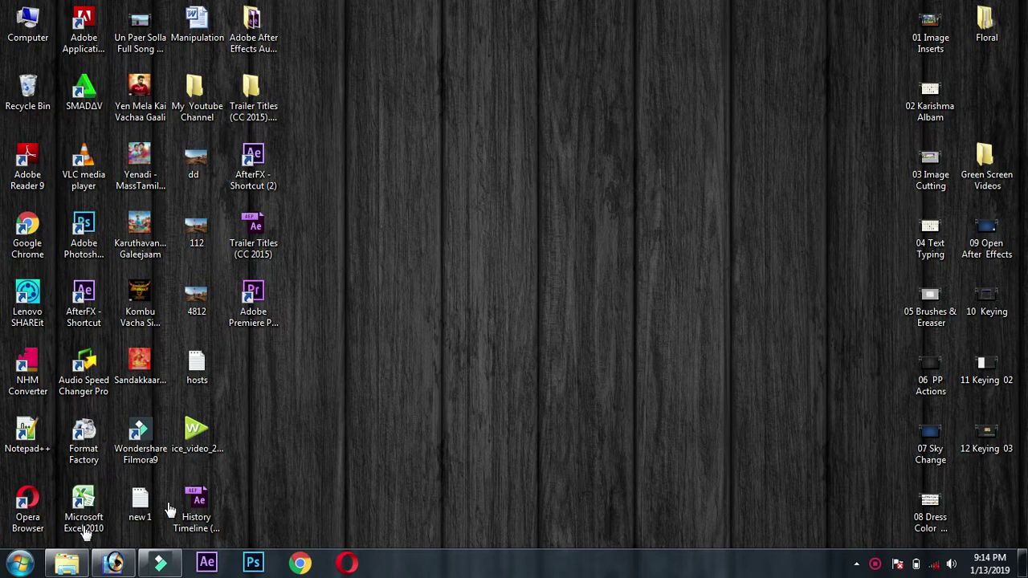
Step: Bring the empty Photoshop workspace to the front from the taskbar
click(114, 564)
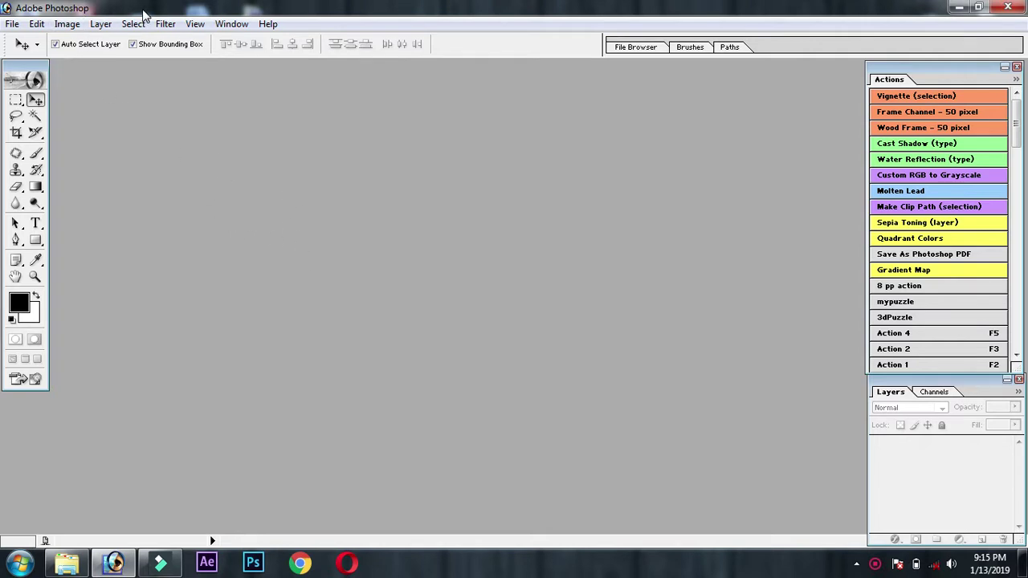
Step: Start File > Open and browse the Desktop folders, backing out of ALAGARASAN
click(12, 24)
click(44, 64)
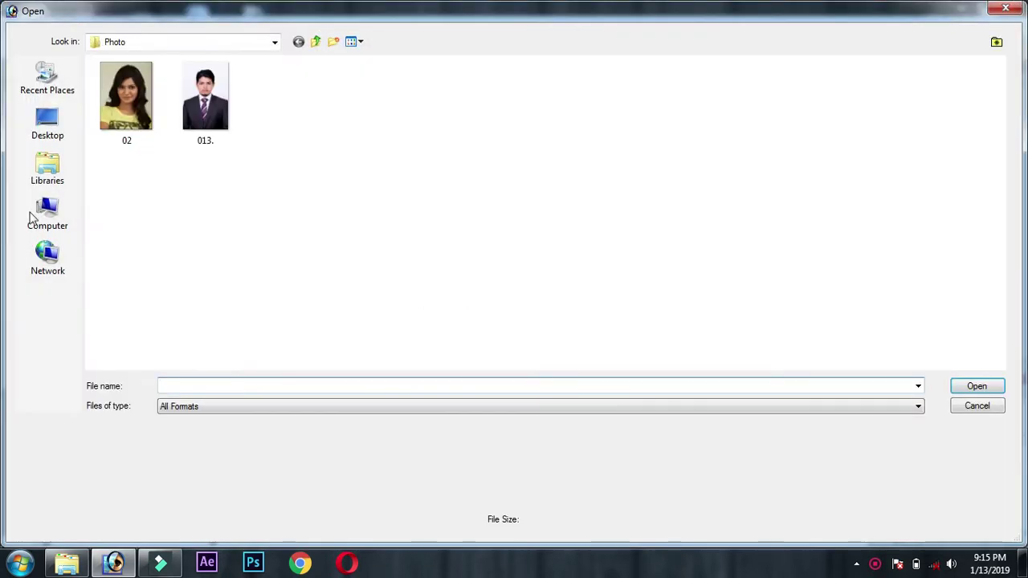
click(45, 135)
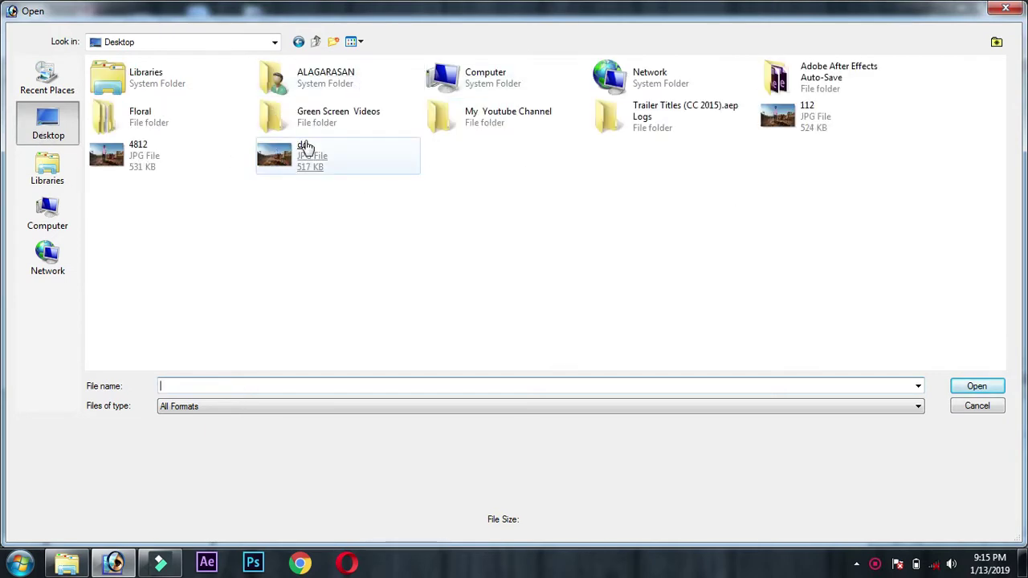
click(199, 112)
key(a)
key(Return)
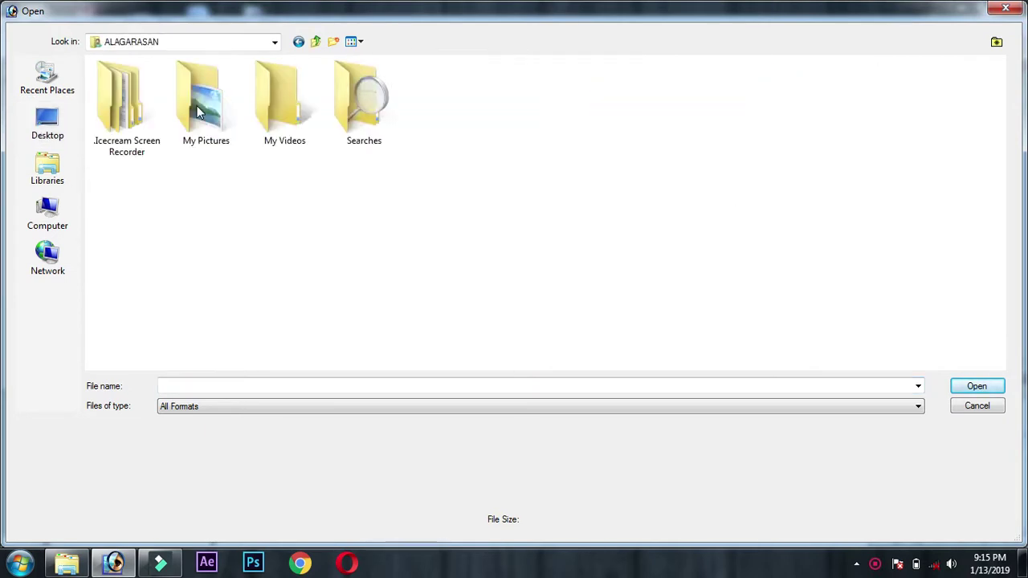
click(299, 41)
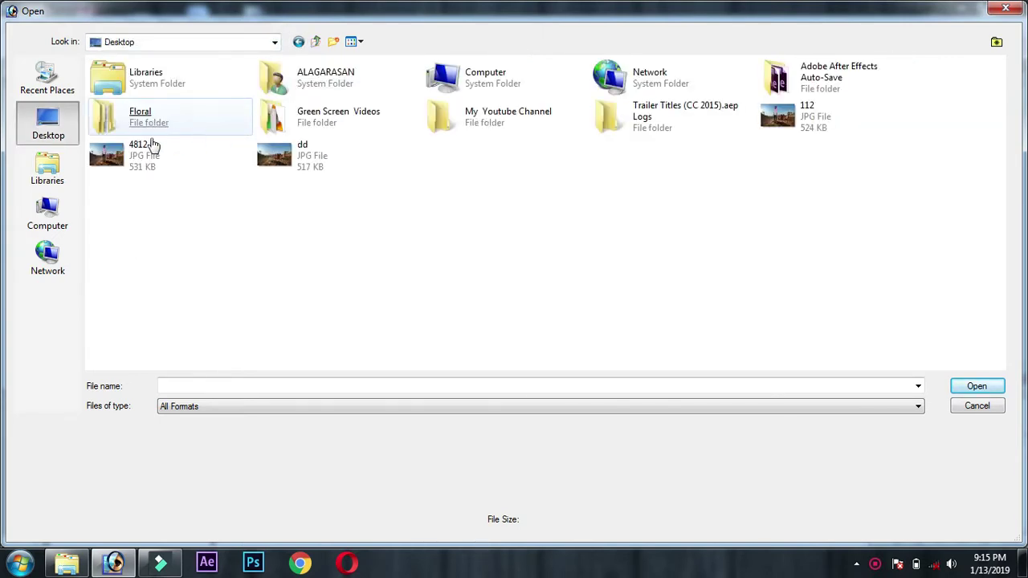
Step: Open the pink bokeh image from Desktop > Floral > Flux Background
click(180, 124)
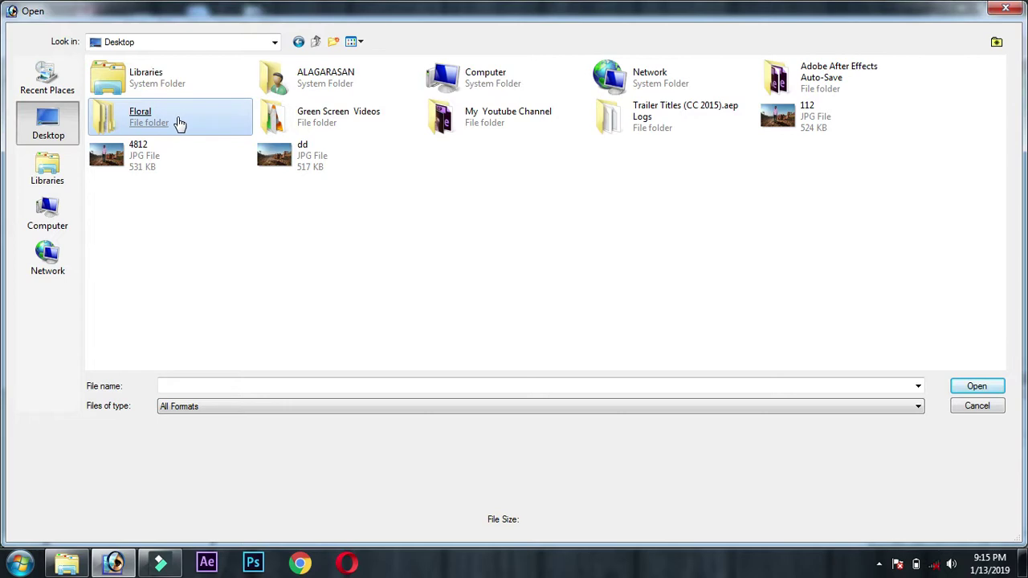
double_click(180, 124)
click(180, 123)
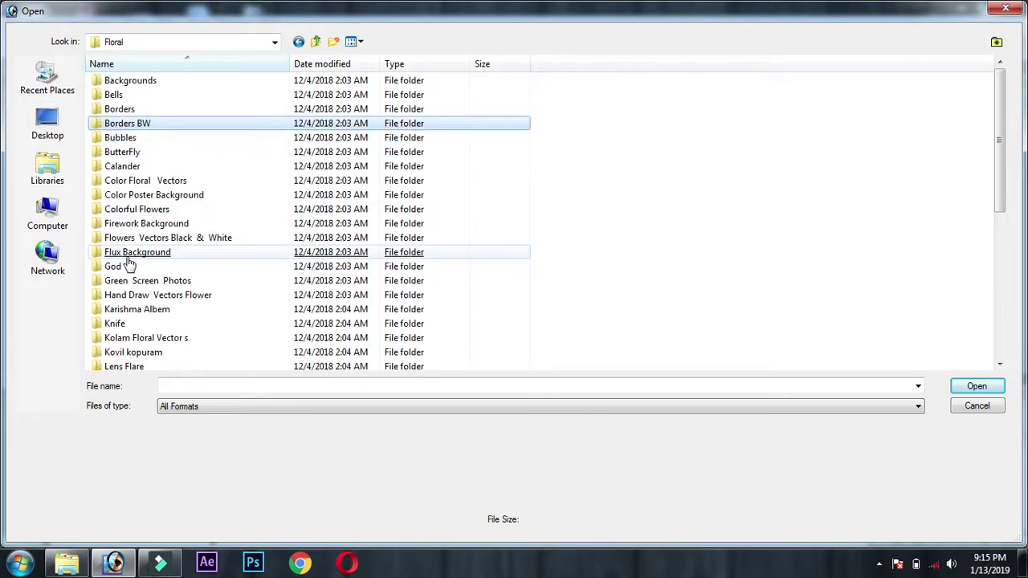
double_click(133, 256)
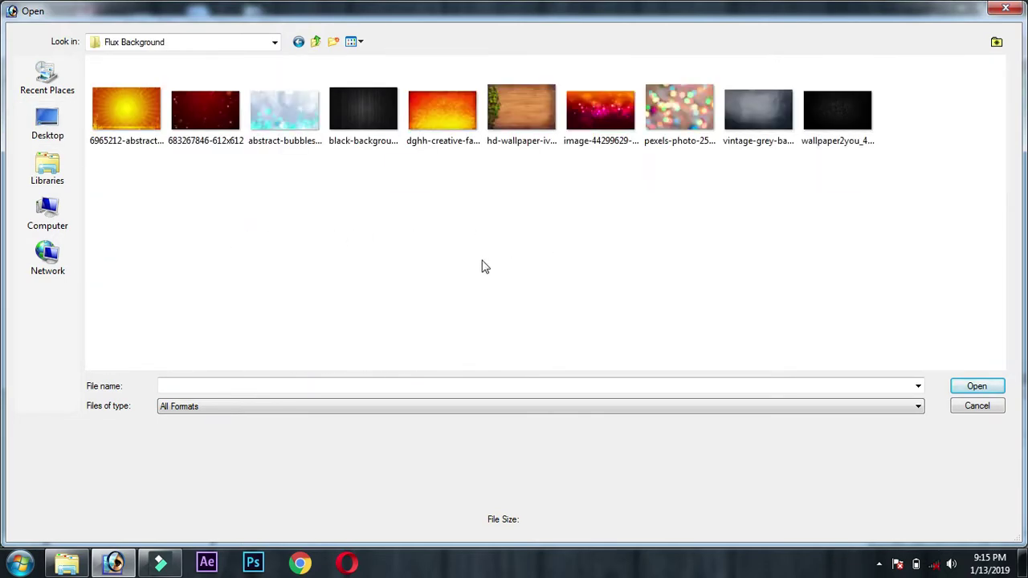
click(596, 129)
click(977, 386)
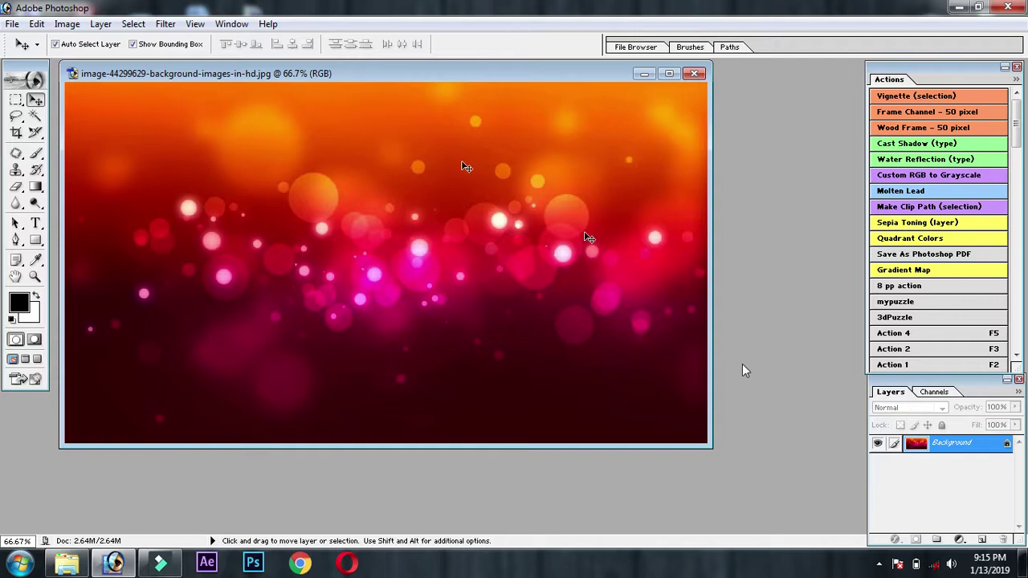
Step: Convert the Background layer to Layer 0, check Blending Options unchanged, and reposition the window
double_click(948, 444)
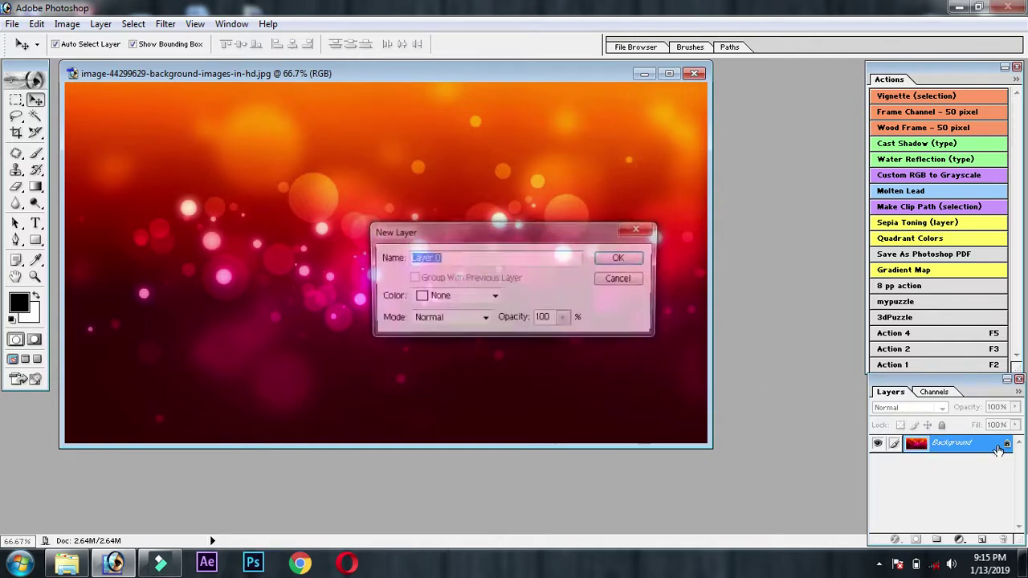
click(618, 259)
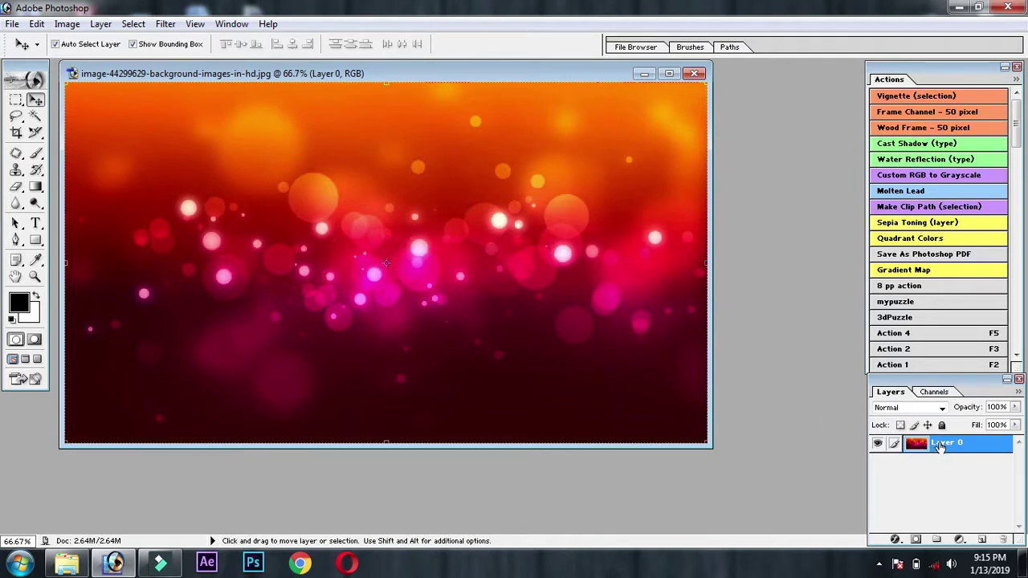
right_click(940, 445)
click(941, 446)
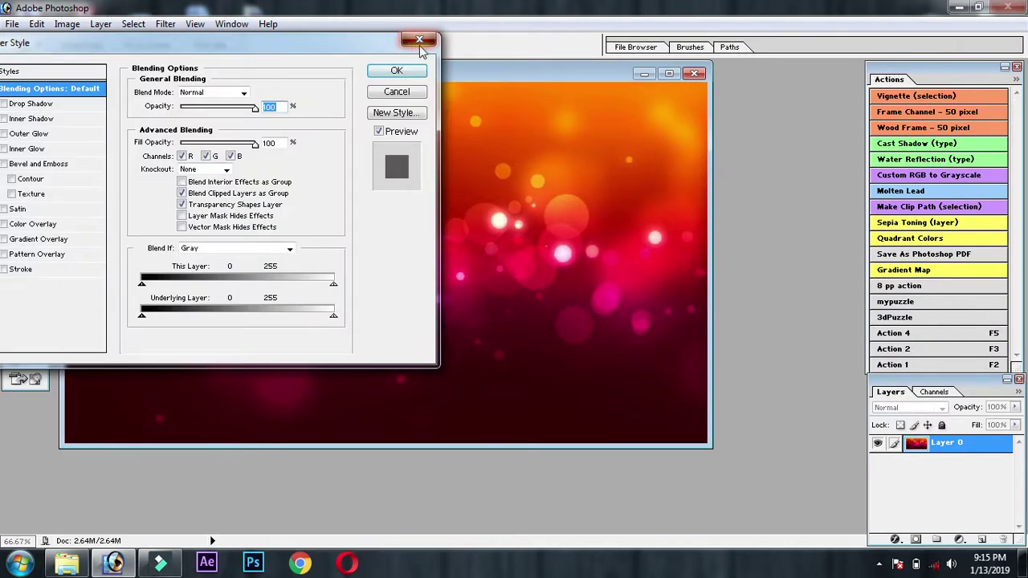
click(413, 38)
drag(577, 78, 633, 101)
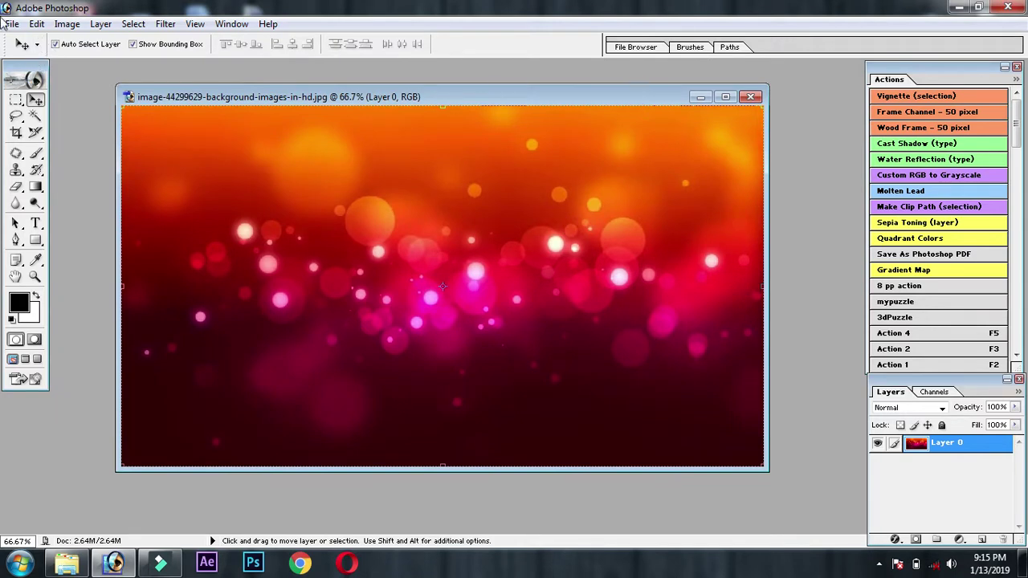
Step: Apply a 38.1-pixel Gaussian Blur to Layer 0
click(166, 24)
mouse_move(185, 135)
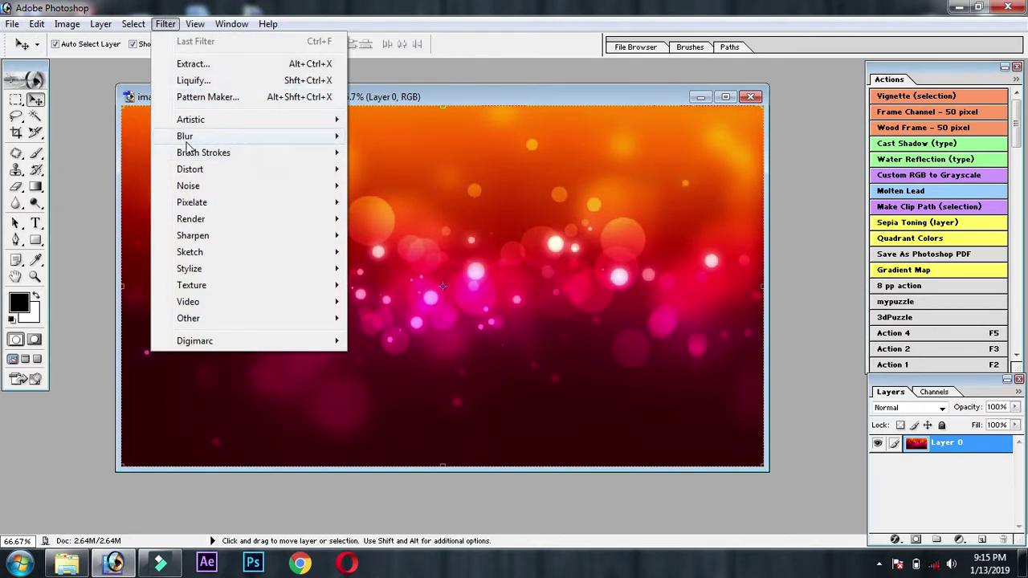
click(394, 169)
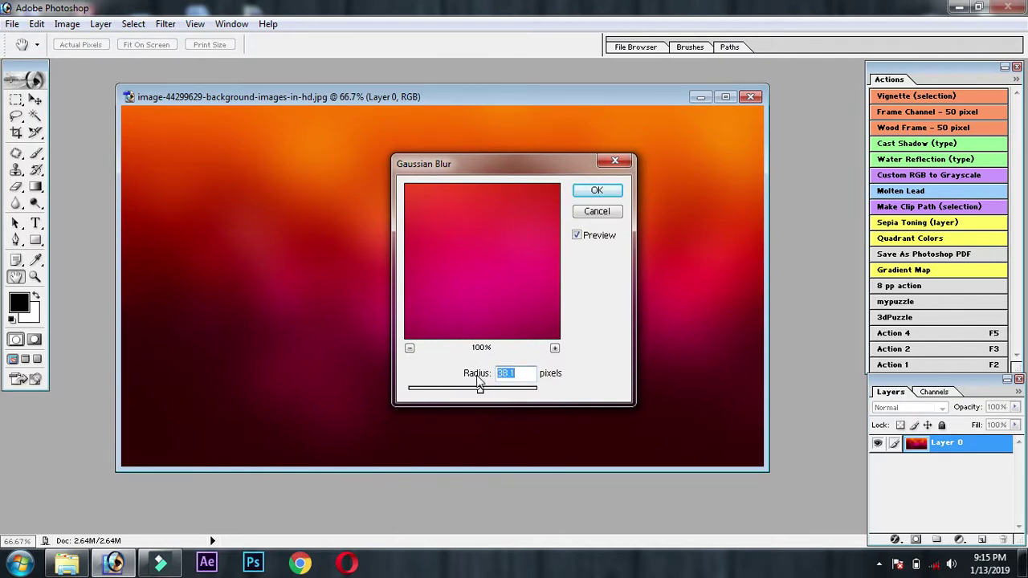
text(38)
key(Return)
key(v)
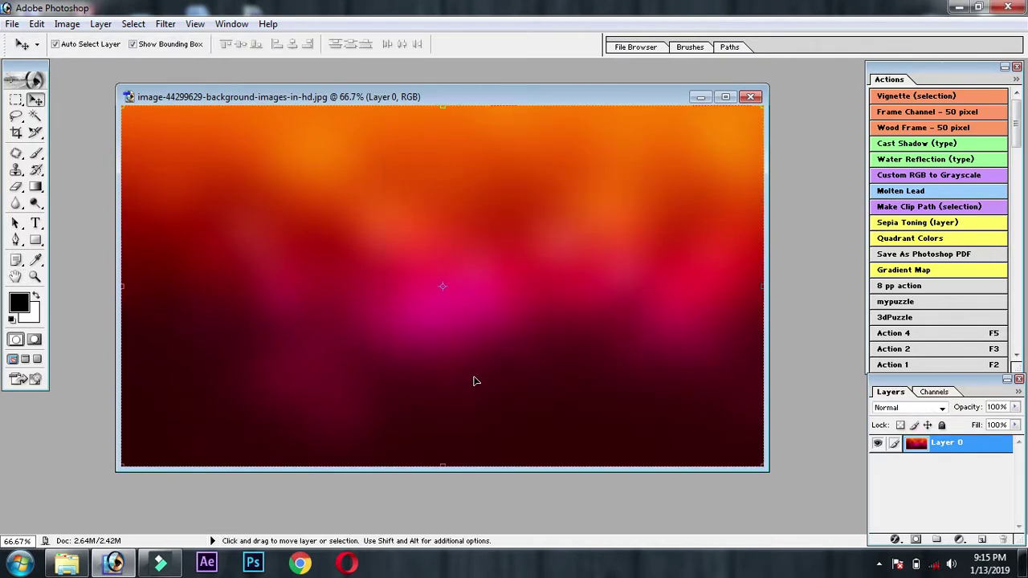
Step: Narrow the blurred document's window toward the right side of the workspace
scroll(472, 367, up, 1)
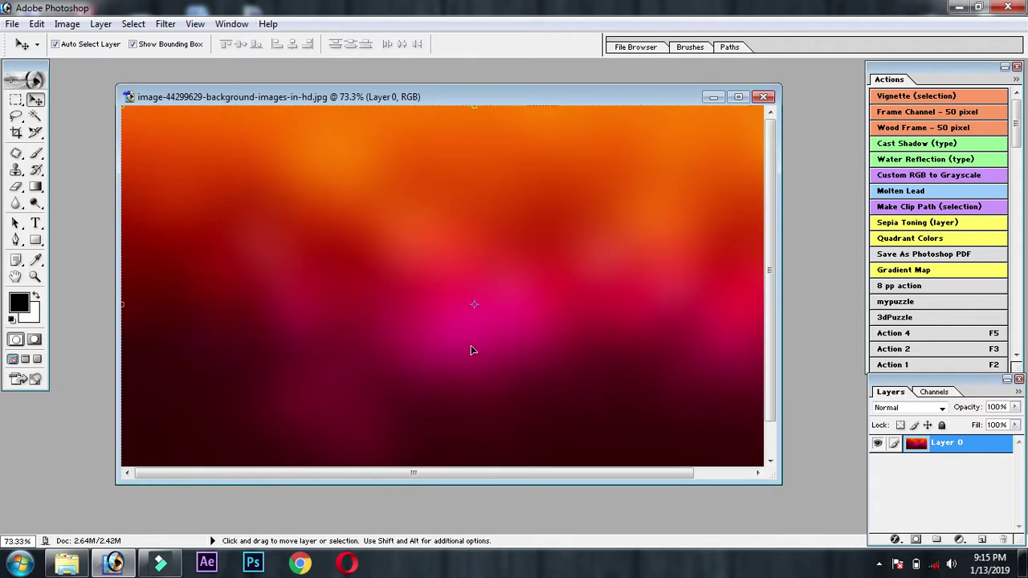
scroll(470, 349, up, 1)
scroll(461, 341, down, 2)
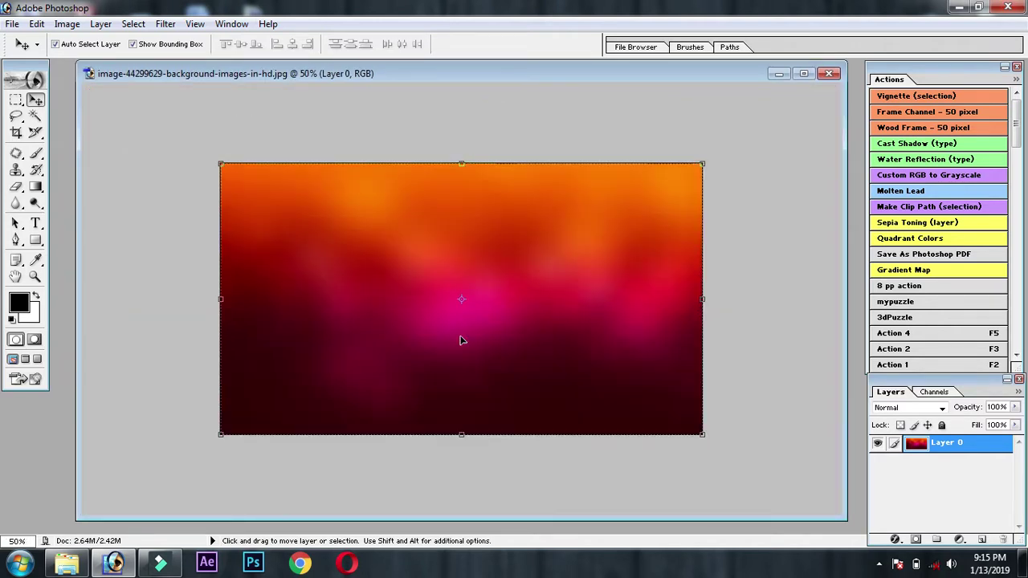
scroll(461, 340, down, 1)
scroll(461, 340, up, 2)
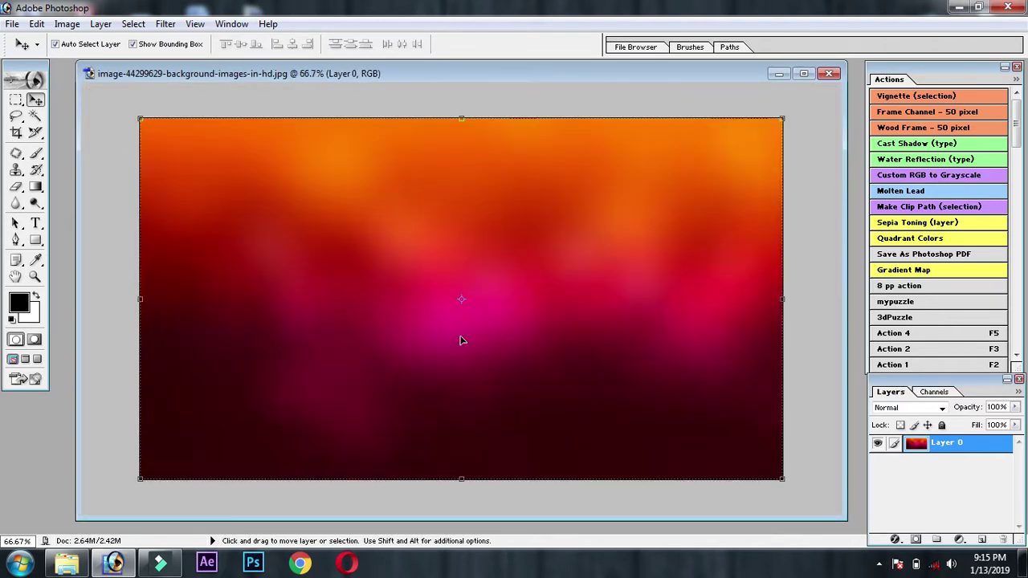
scroll(461, 340, down, 1)
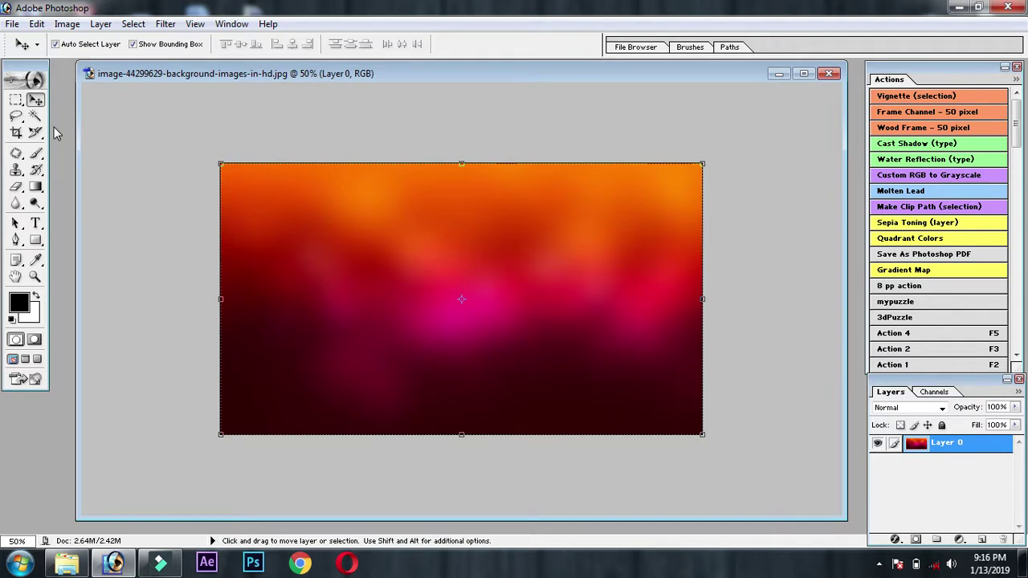
drag(78, 70, 500, 70)
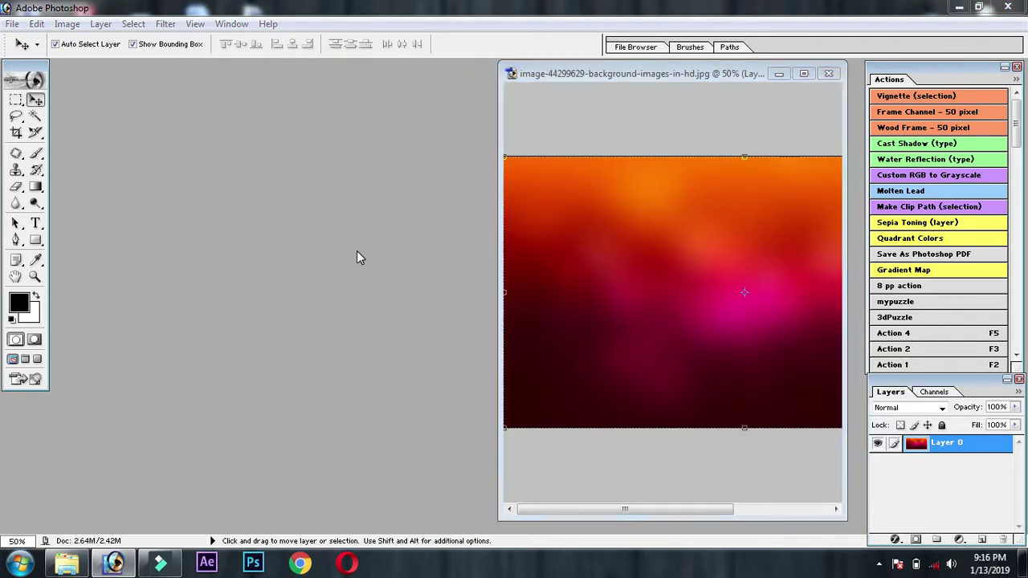
double_click(356, 250)
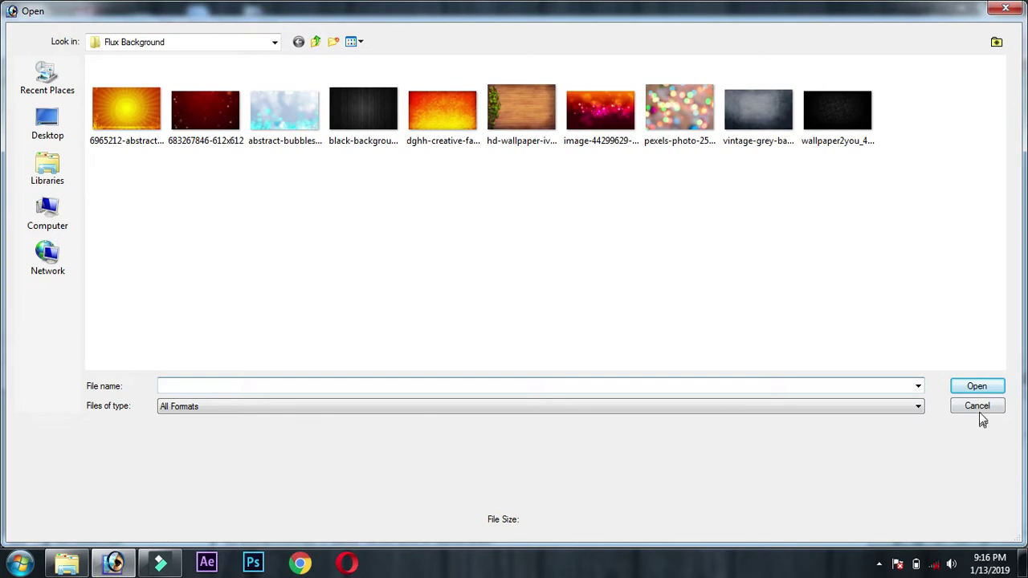
click(977, 407)
double_click(358, 310)
click(47, 169)
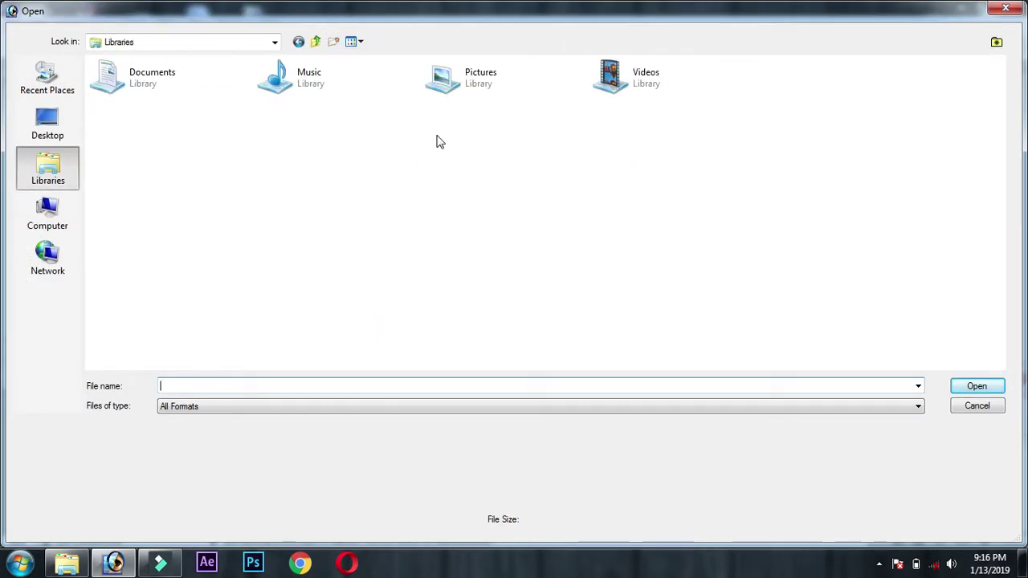
click(66, 124)
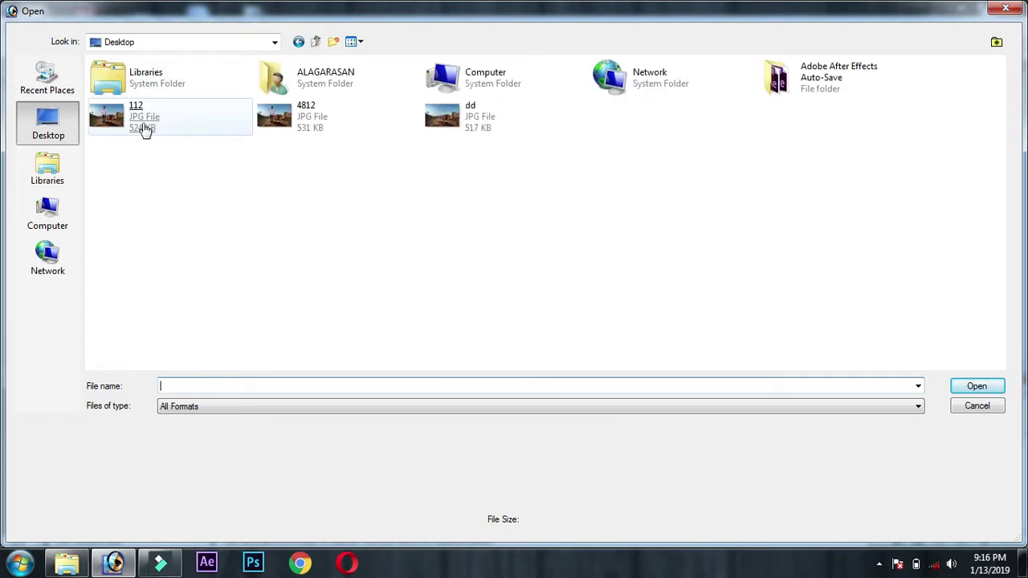
click(186, 129)
key(Return)
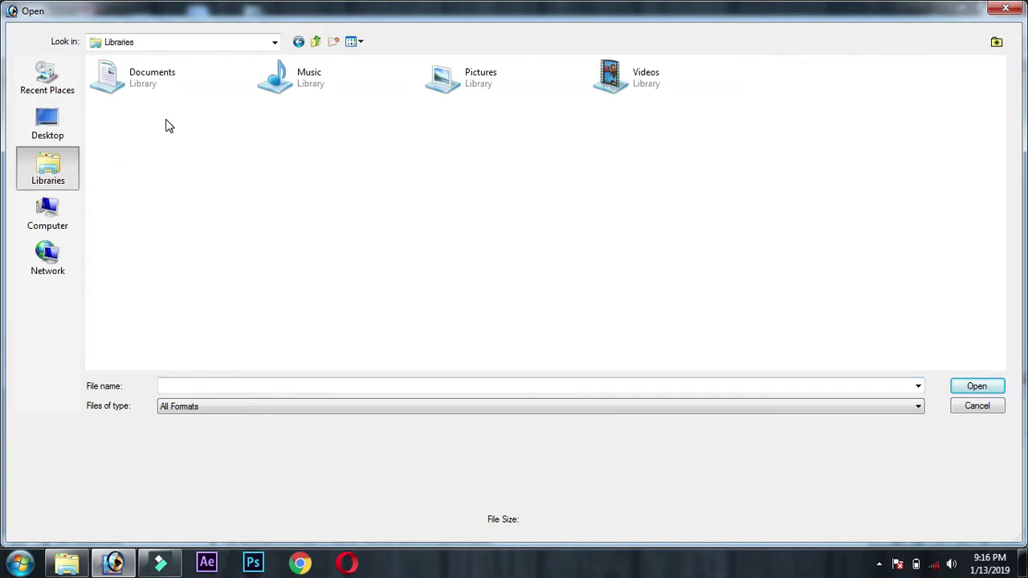
click(297, 44)
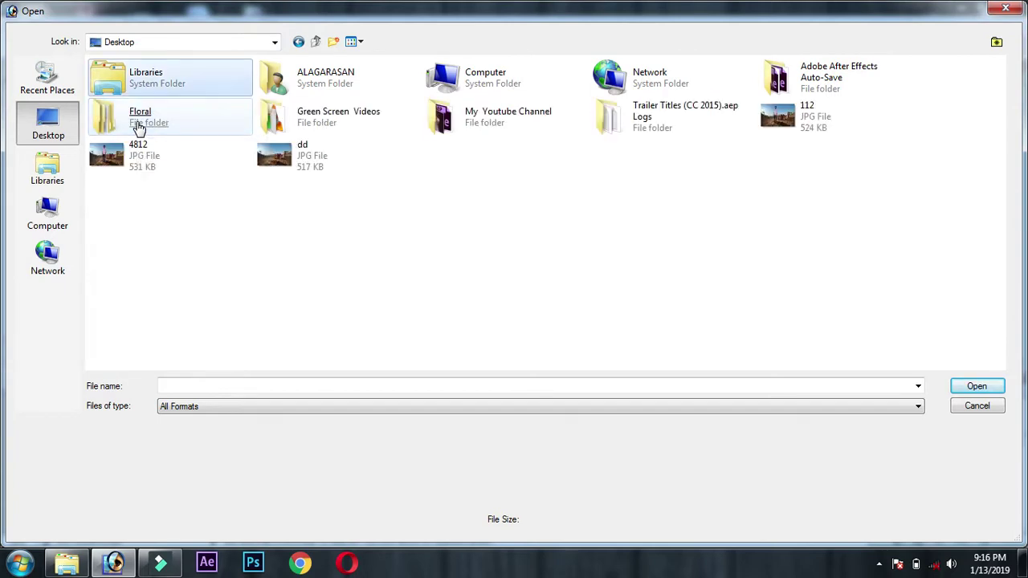
double_click(138, 127)
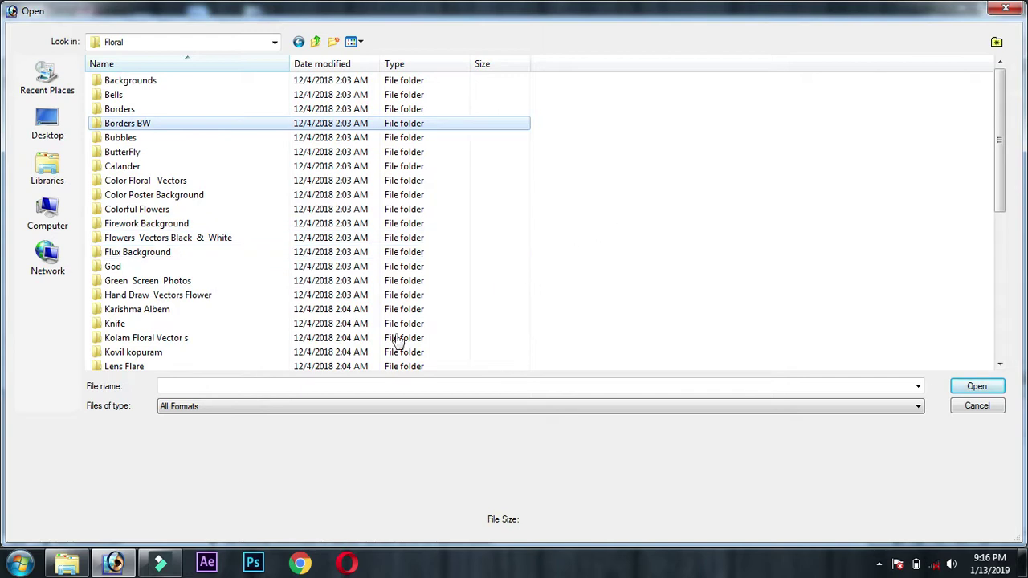
double_click(153, 354)
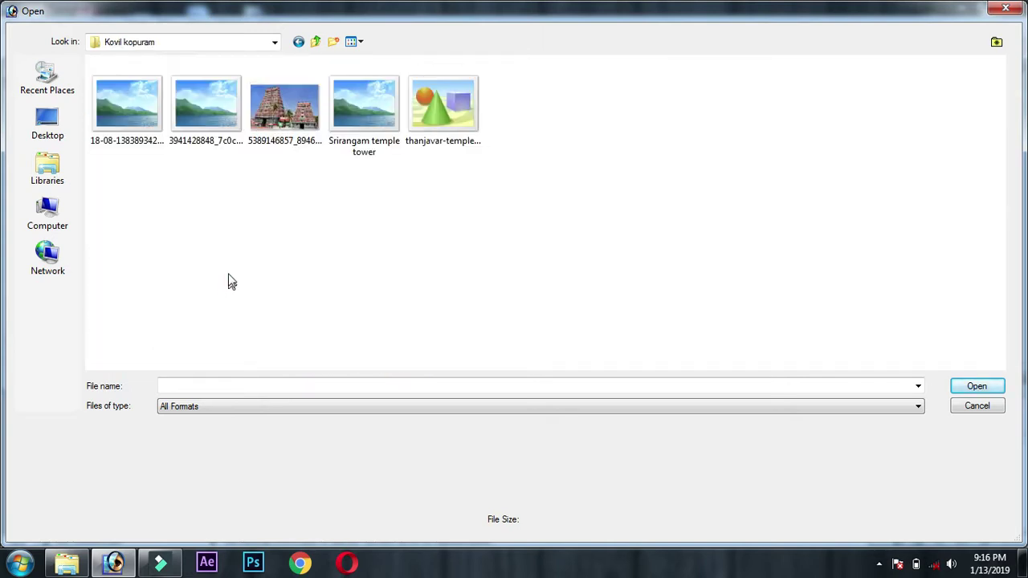
double_click(140, 122)
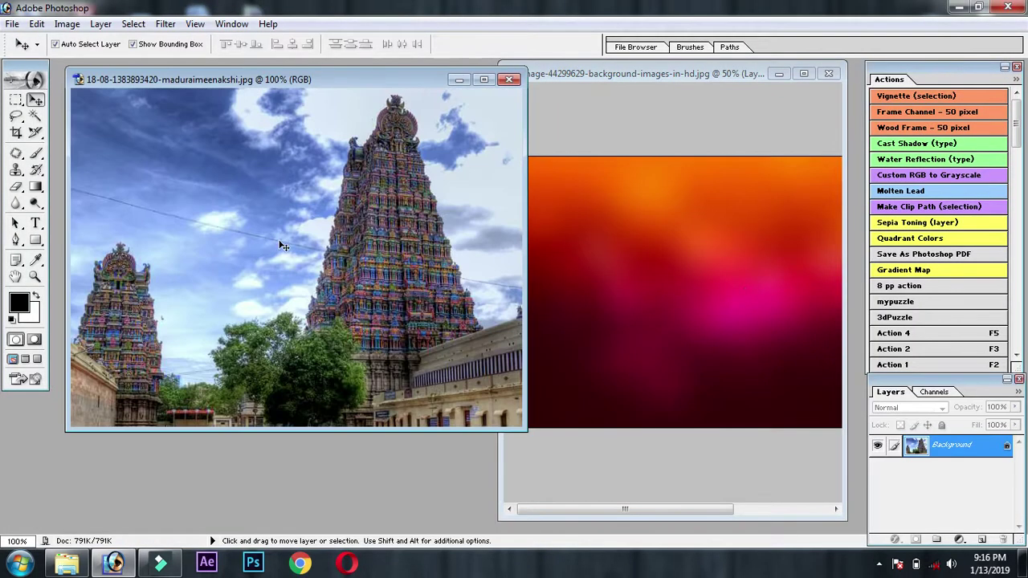
Step: Select all of the temple photo and copy it after a locked-layer drag fails
drag(391, 239, 454, 256)
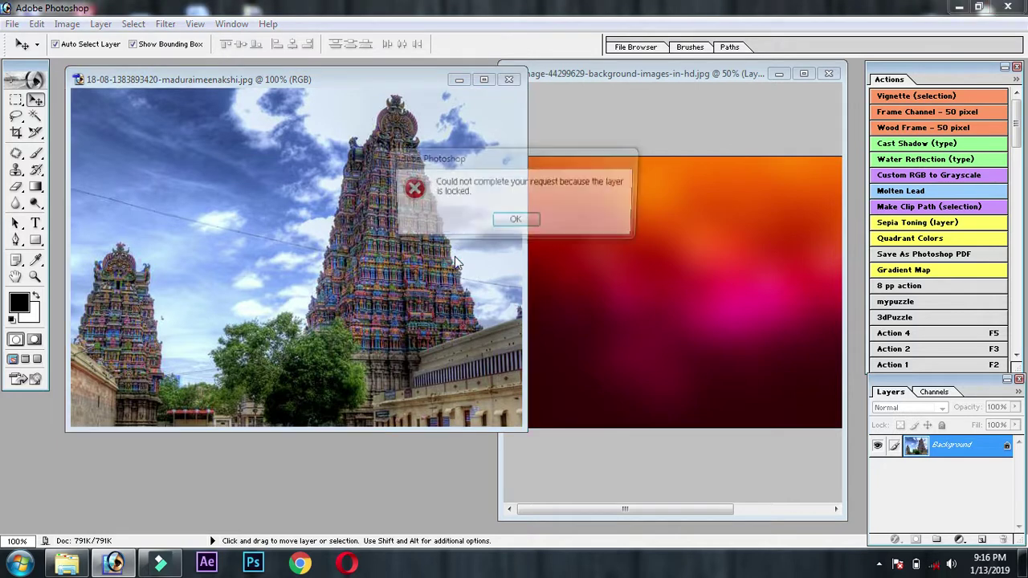
click(515, 219)
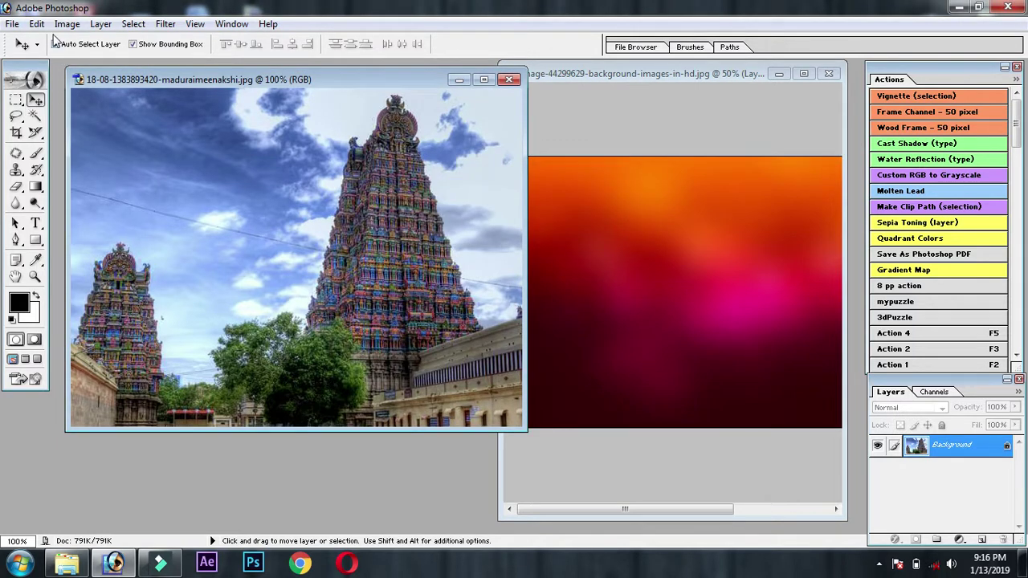
click(37, 24)
click(147, 38)
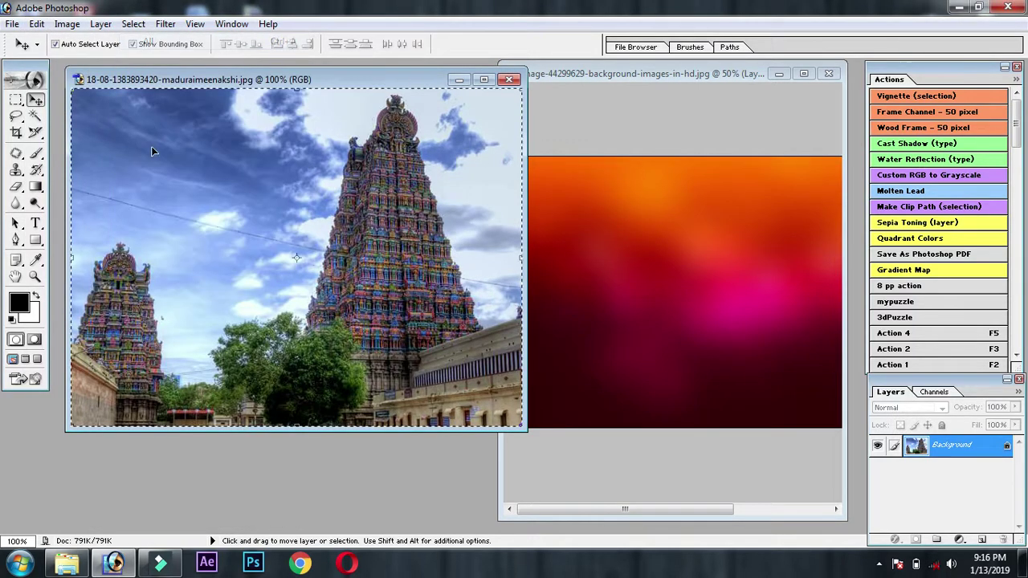
click(37, 24)
click(96, 136)
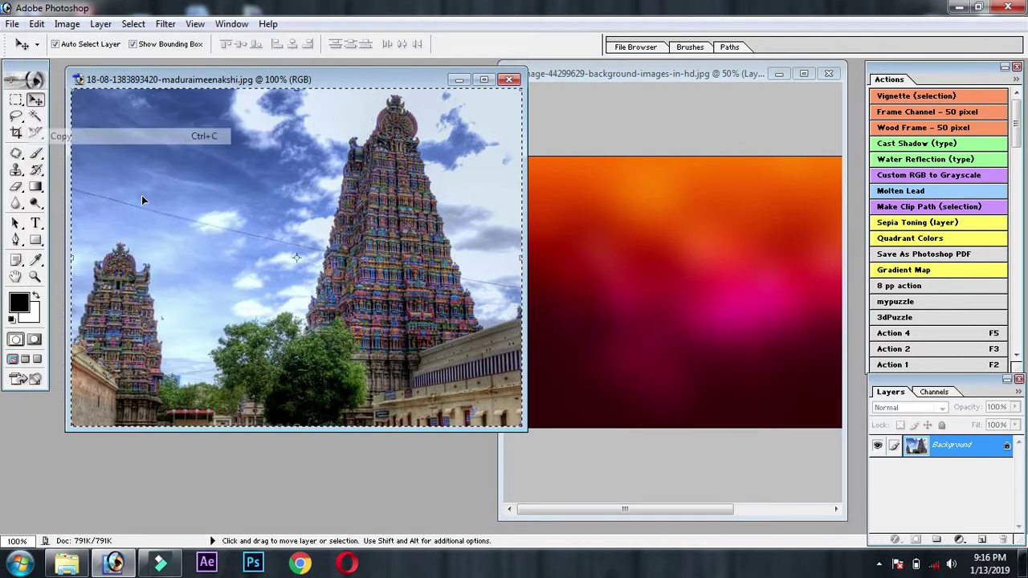
Step: Paste the temple as Layer 1 at the background's left edge and close the temple file
click(552, 223)
key(ctrl+v)
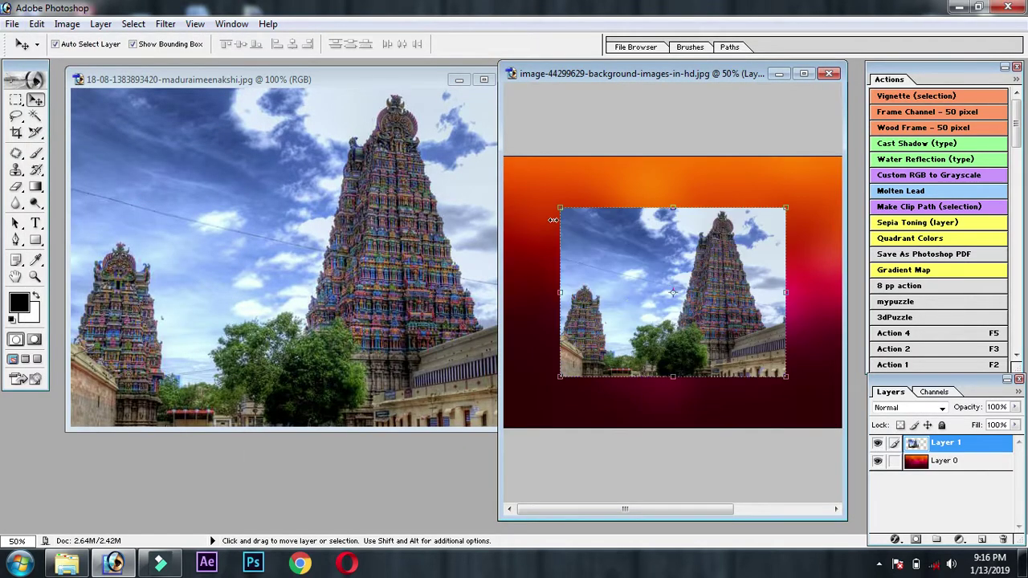
drag(573, 290, 528, 269)
click(434, 96)
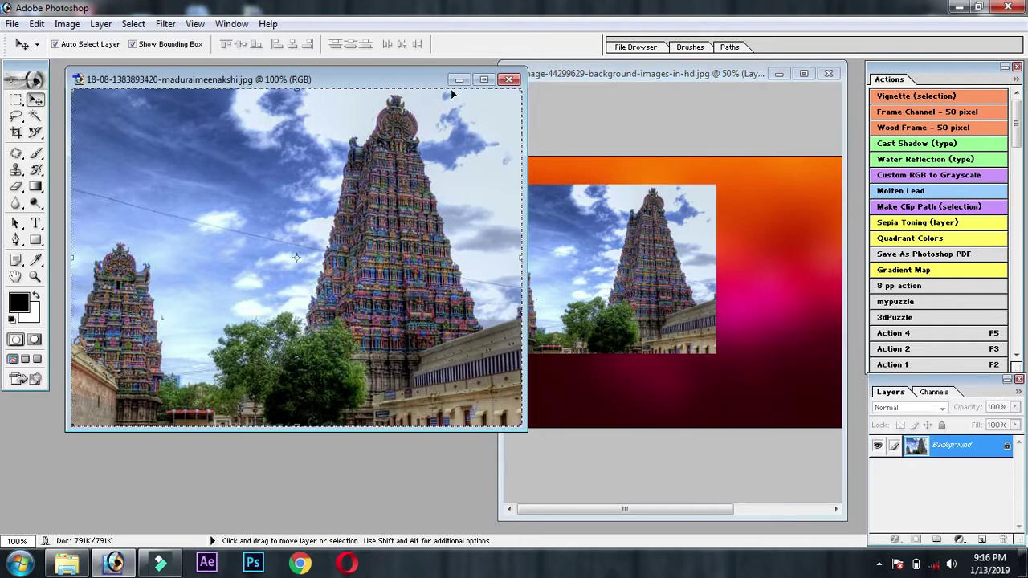
click(511, 78)
Step: Maximize the document and transform Layer 1 to about 159%, rotated about 8.8°
drag(573, 74, 312, 86)
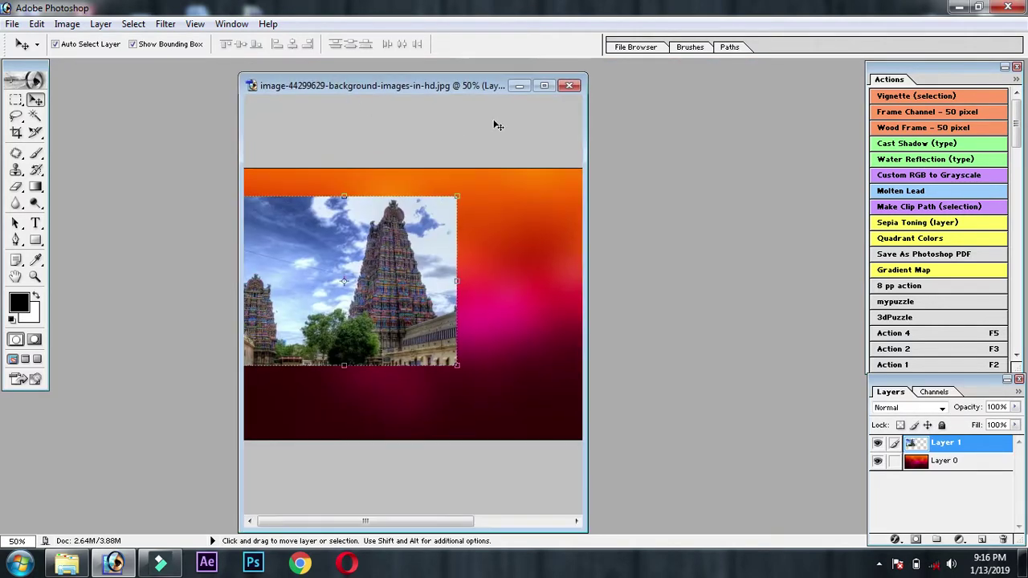
click(543, 85)
drag(461, 257, 473, 209)
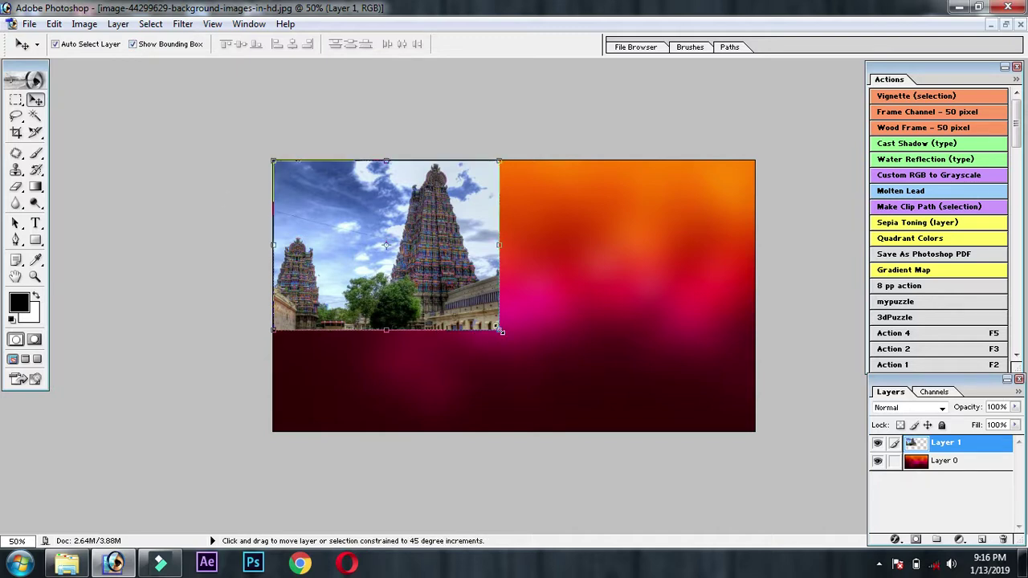
drag(500, 329, 603, 469)
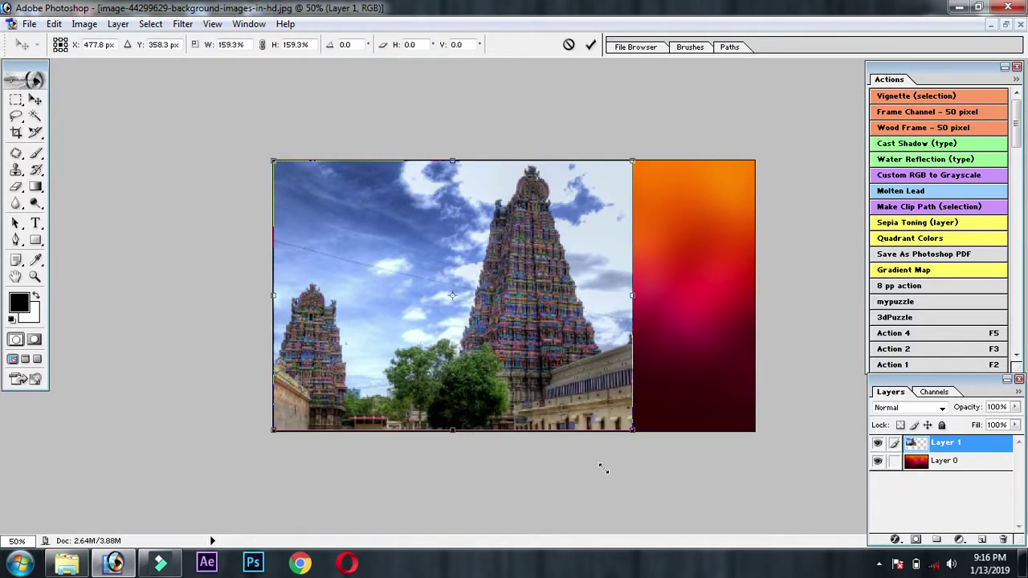
drag(579, 349, 471, 349)
drag(554, 159, 580, 186)
drag(427, 325, 413, 330)
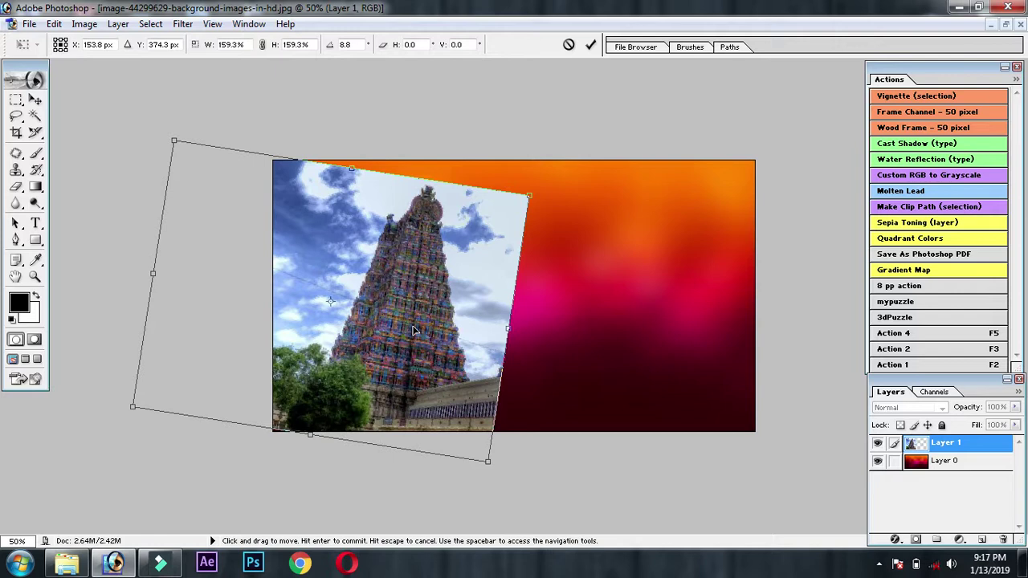
key(Return)
Step: Fade the temple layer's opacity to 20%
click(512, 310)
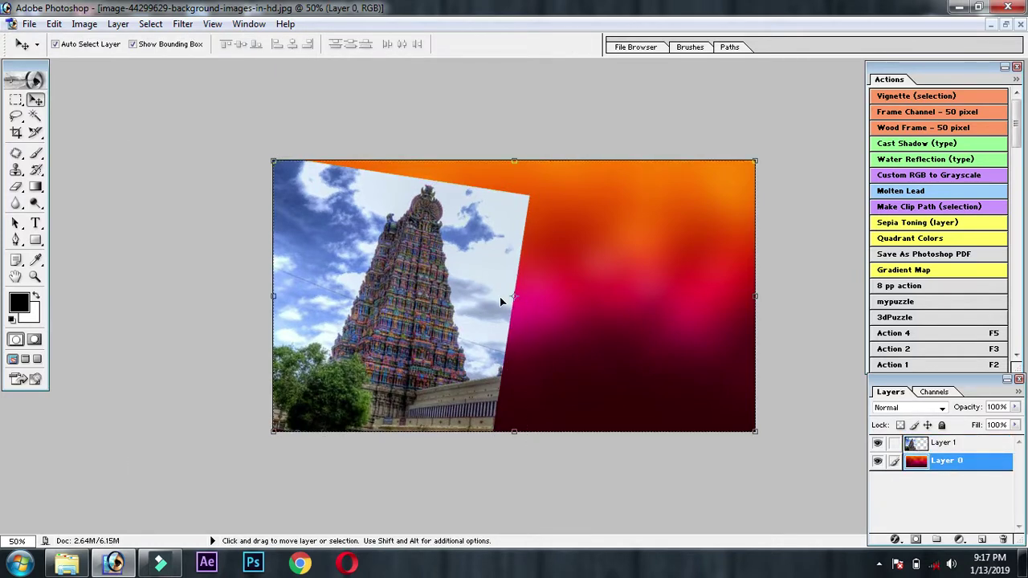
click(962, 448)
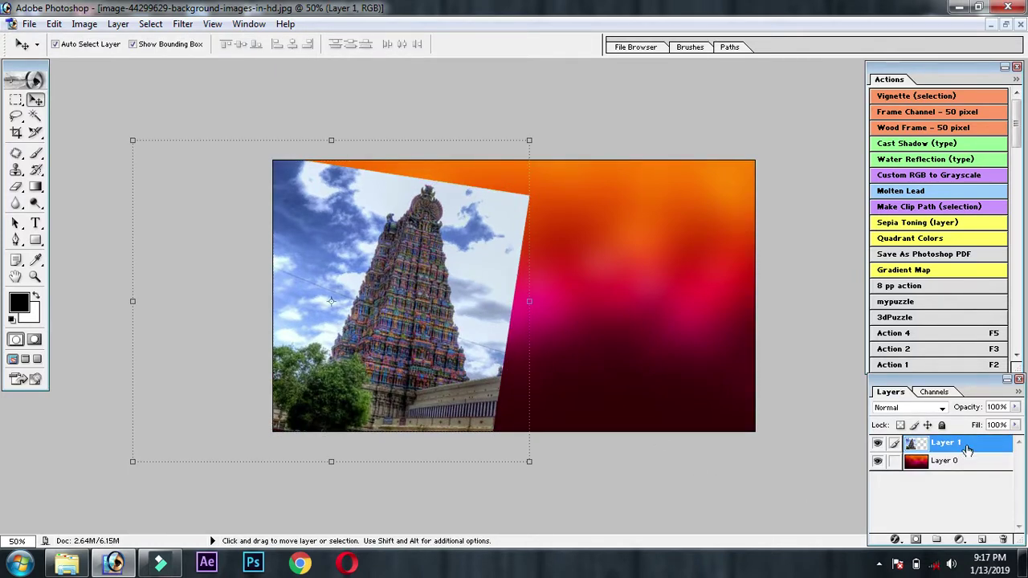
click(994, 408)
text(25)
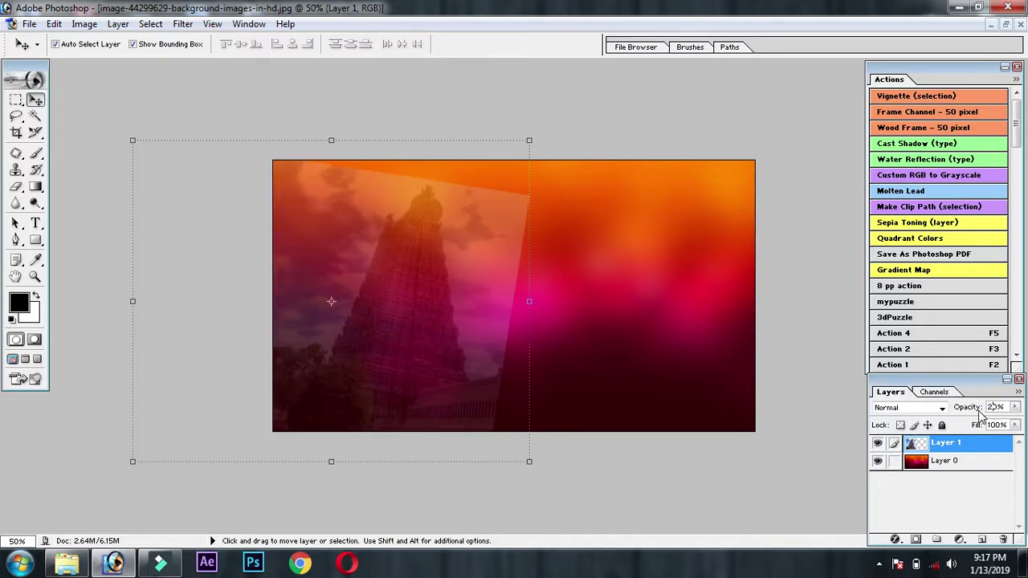
click(618, 265)
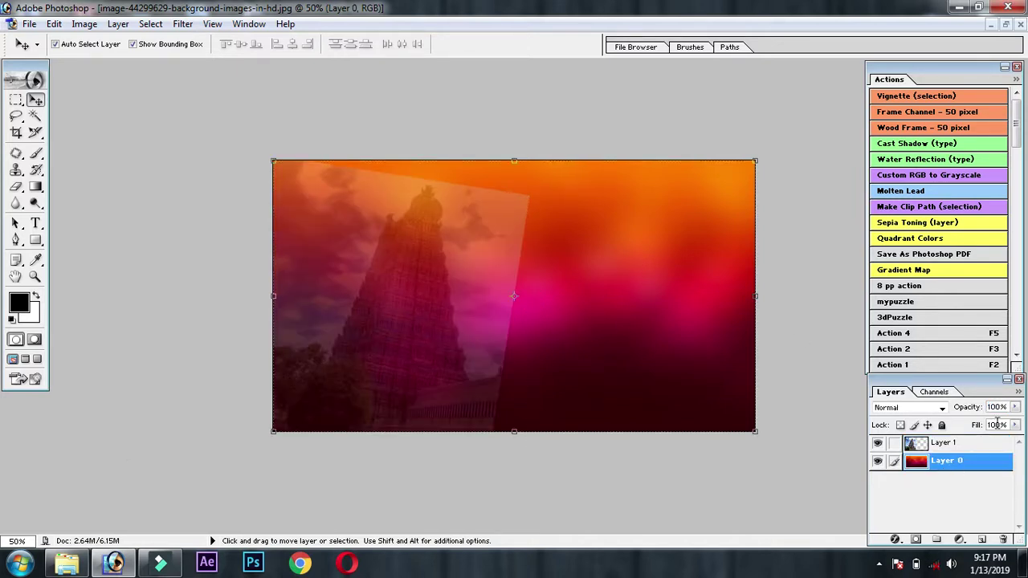
click(949, 448)
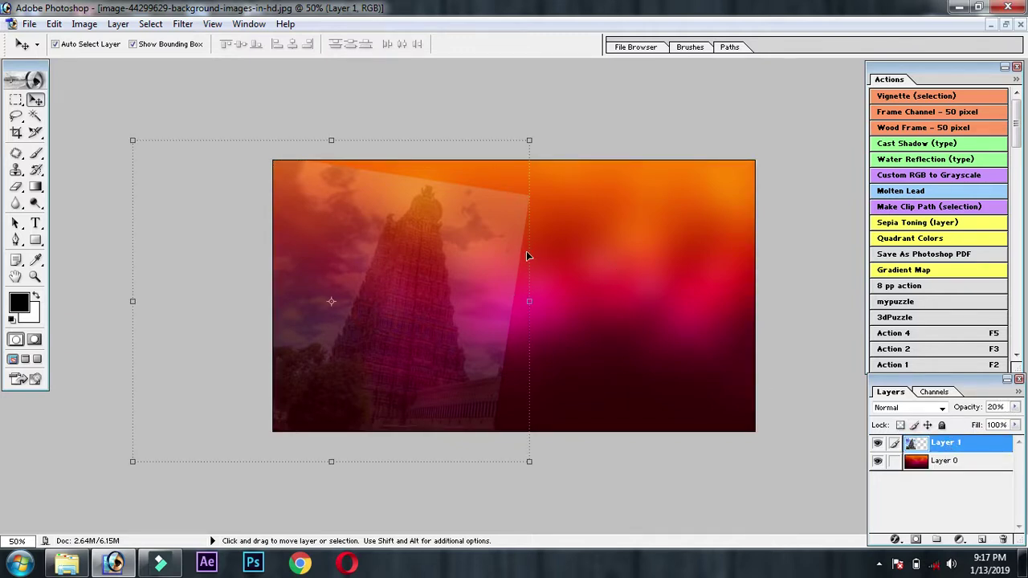
click(15, 187)
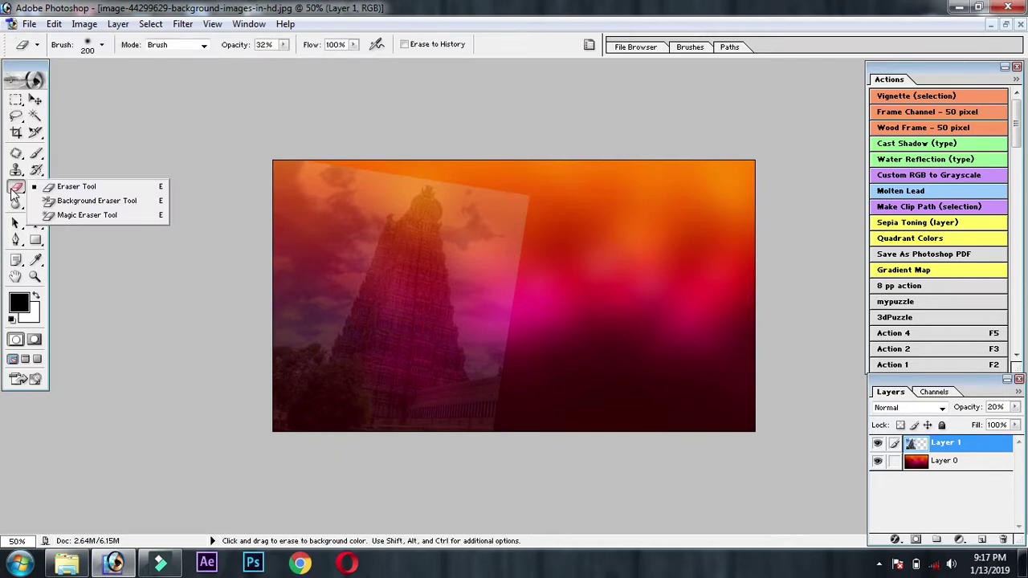
Step: Erase the temple layer's hard diagonal edge with a 200 px soft eraser at 62%
drag(15, 191, 79, 184)
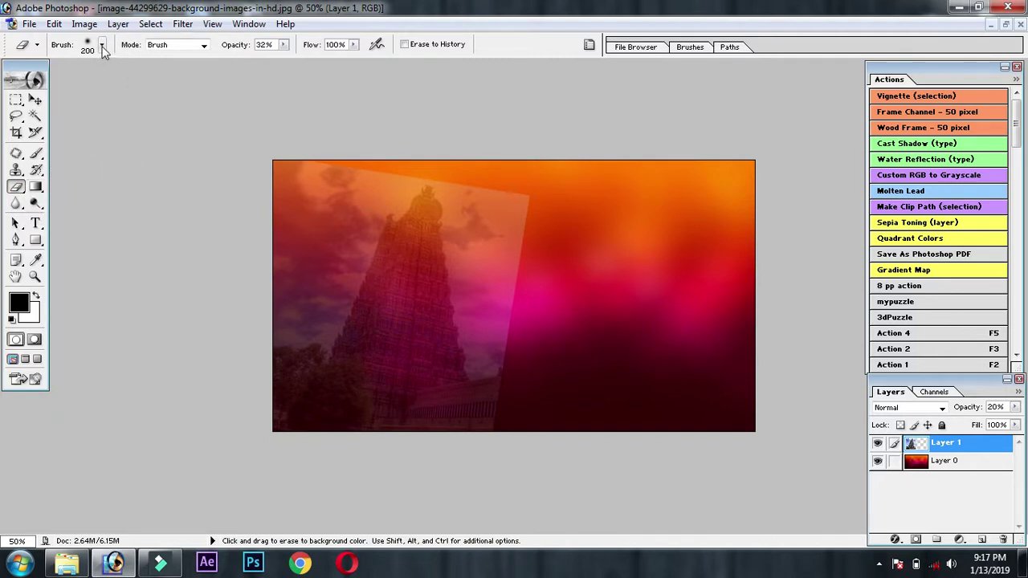
click(102, 46)
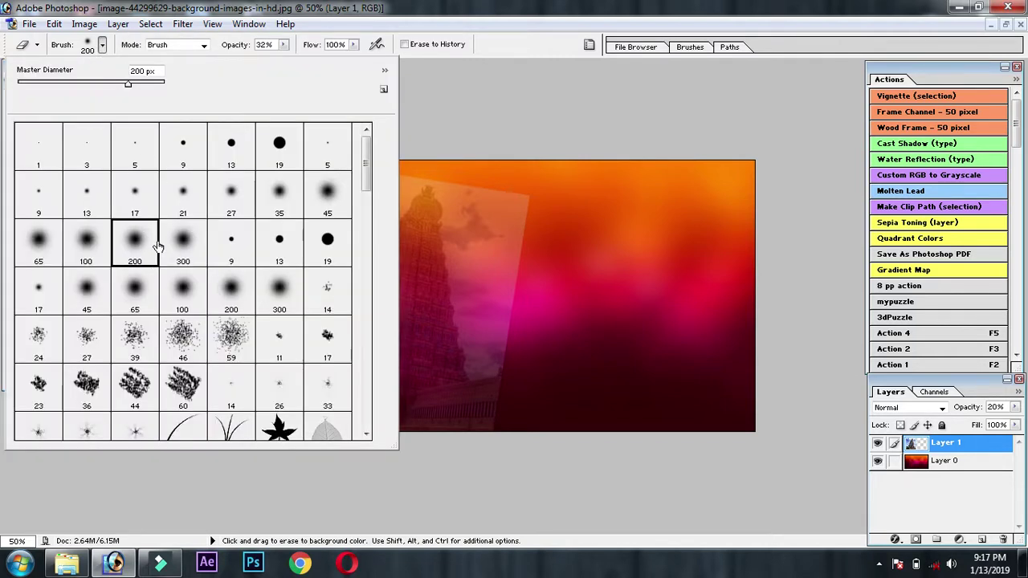
double_click(130, 238)
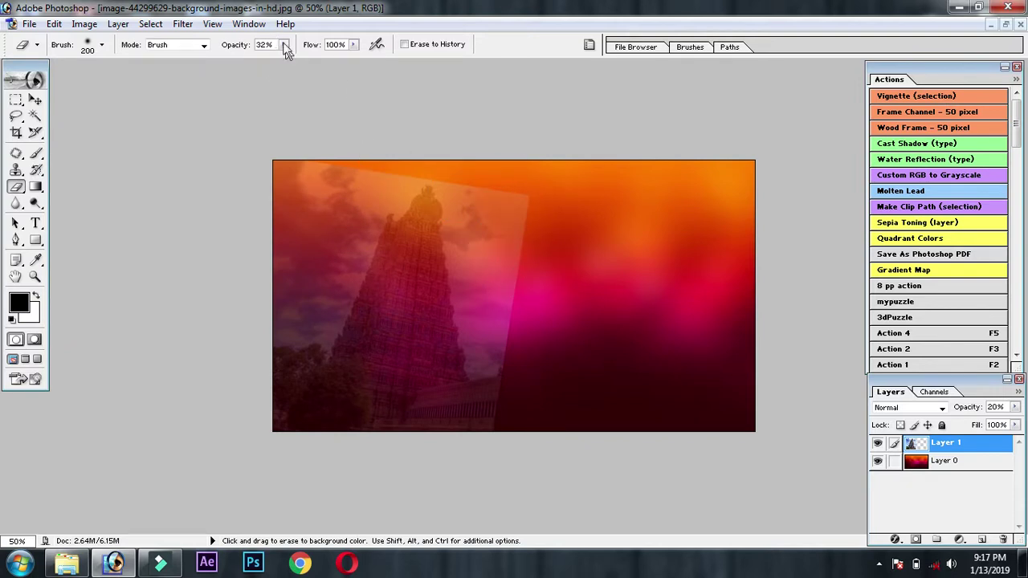
click(283, 46)
drag(304, 63, 308, 63)
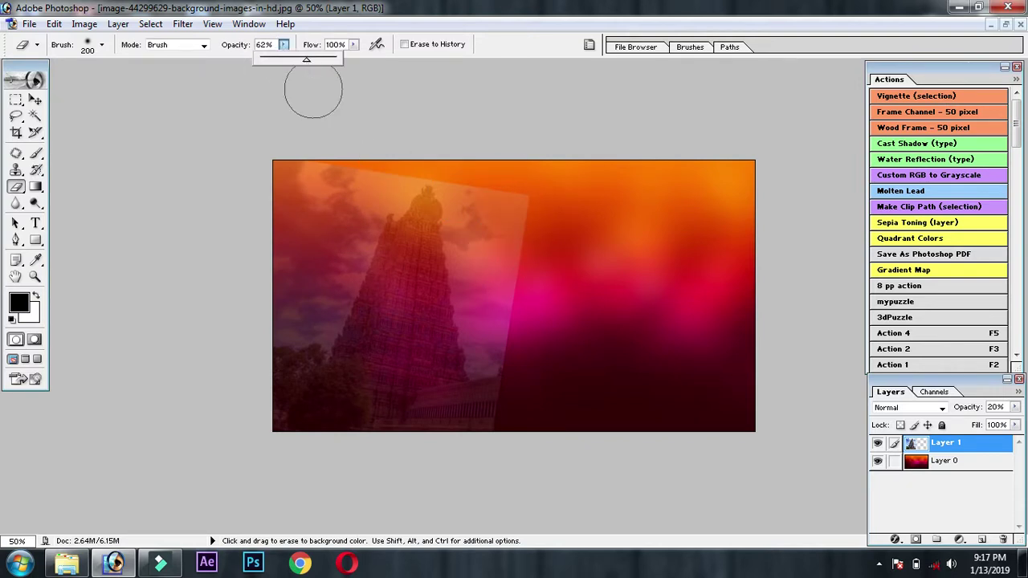
mouse_move(477, 193)
mouse_down()
mouse_move(493, 349)
mouse_move(489, 452)
mouse_move(504, 233)
mouse_move(462, 171)
mouse_move(424, 156)
mouse_move(362, 173)
mouse_move(227, 170)
mouse_up()
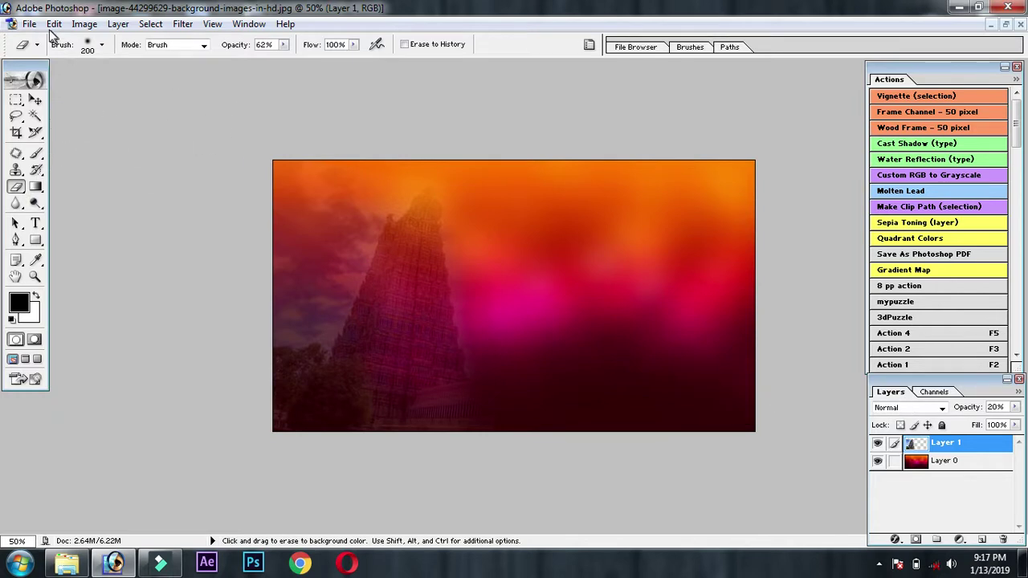
Step: Open Paanai copy.png from Libraries > Pictures > Pongal
click(29, 24)
click(56, 58)
click(48, 136)
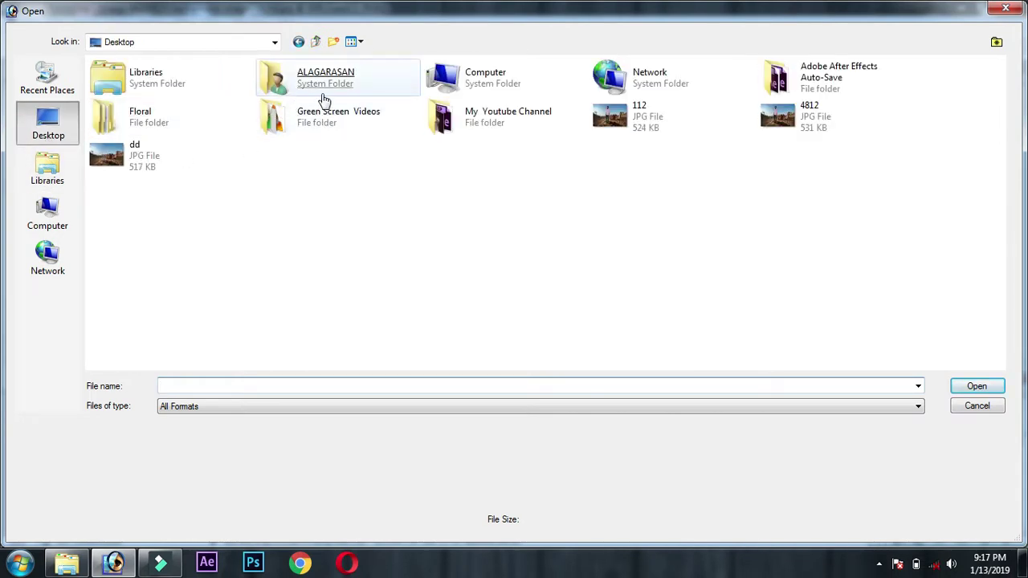
click(47, 169)
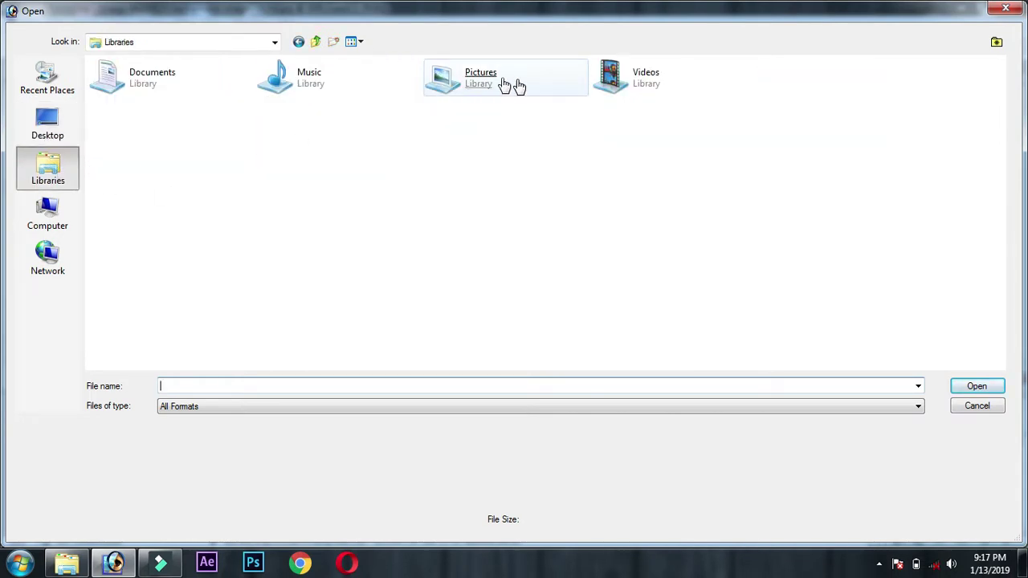
double_click(349, 83)
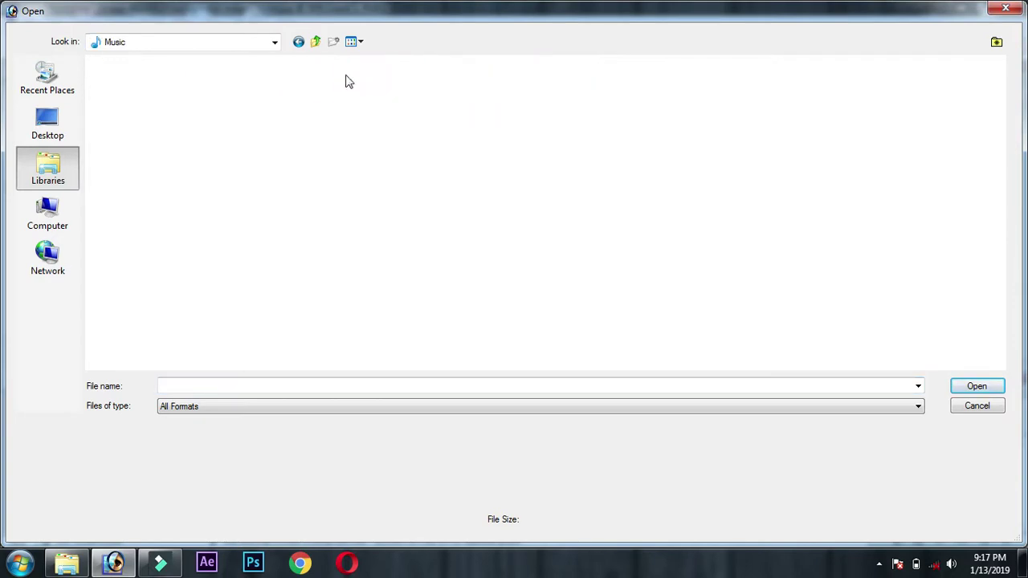
click(298, 41)
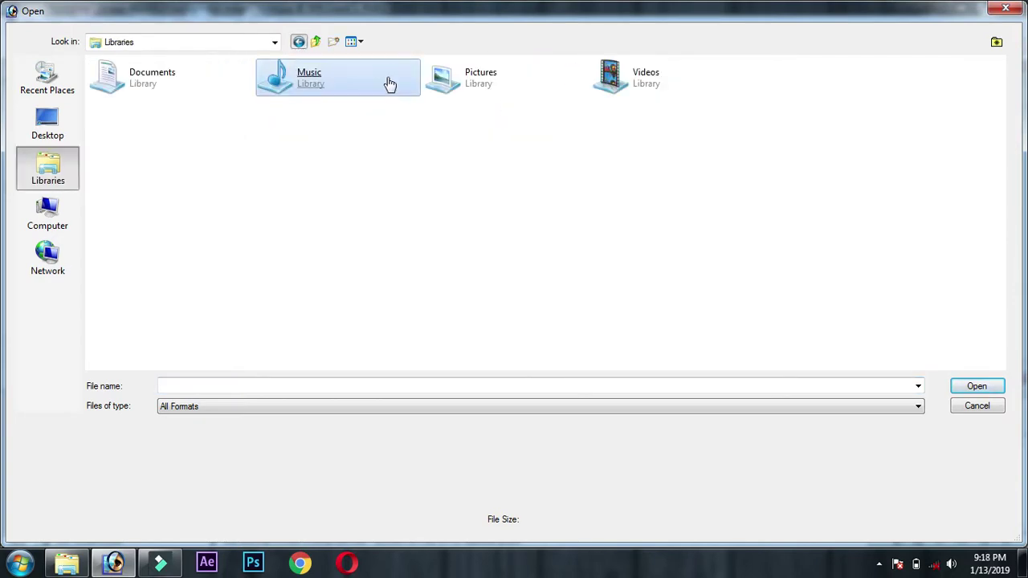
double_click(509, 83)
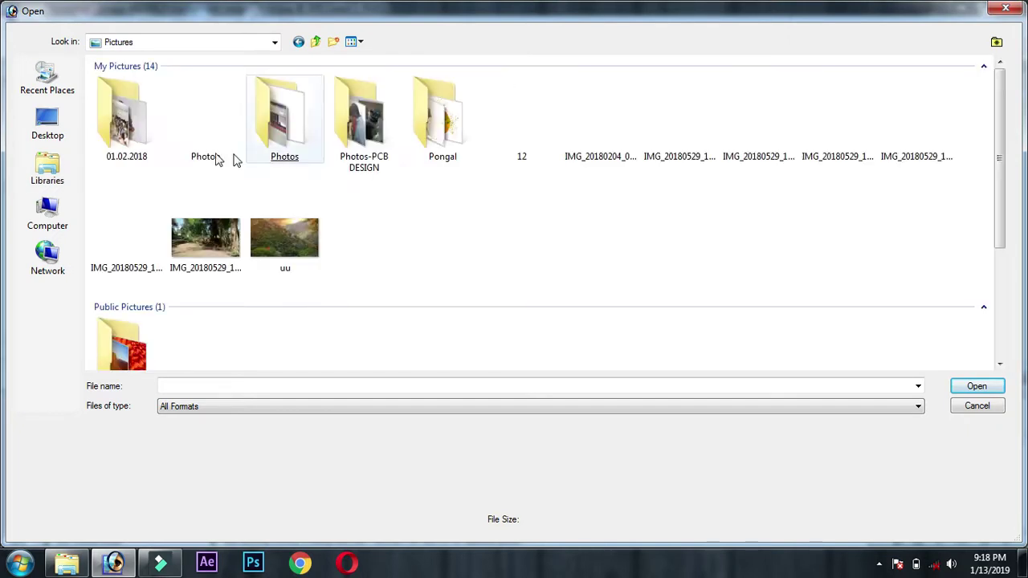
click(449, 135)
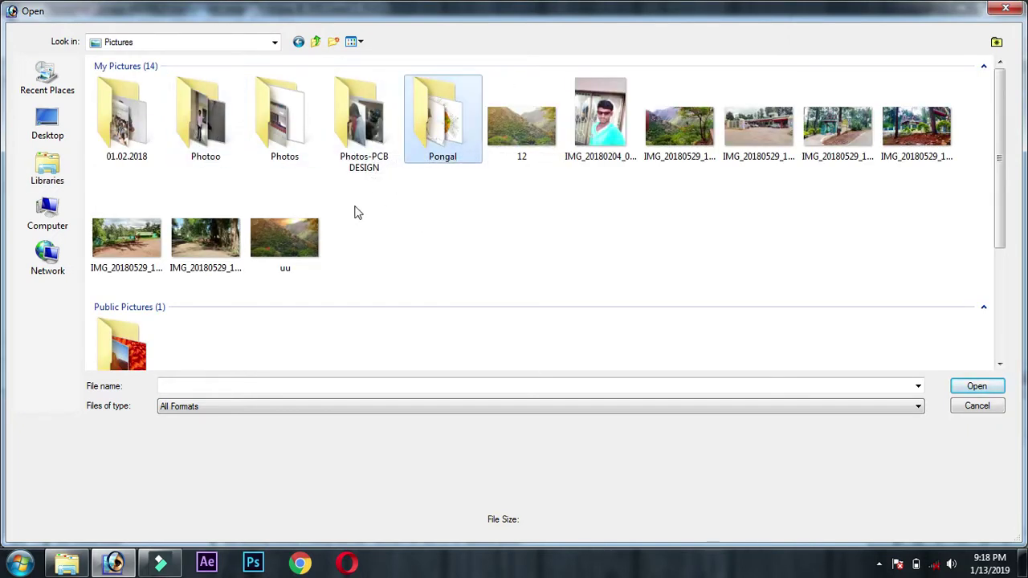
key(Return)
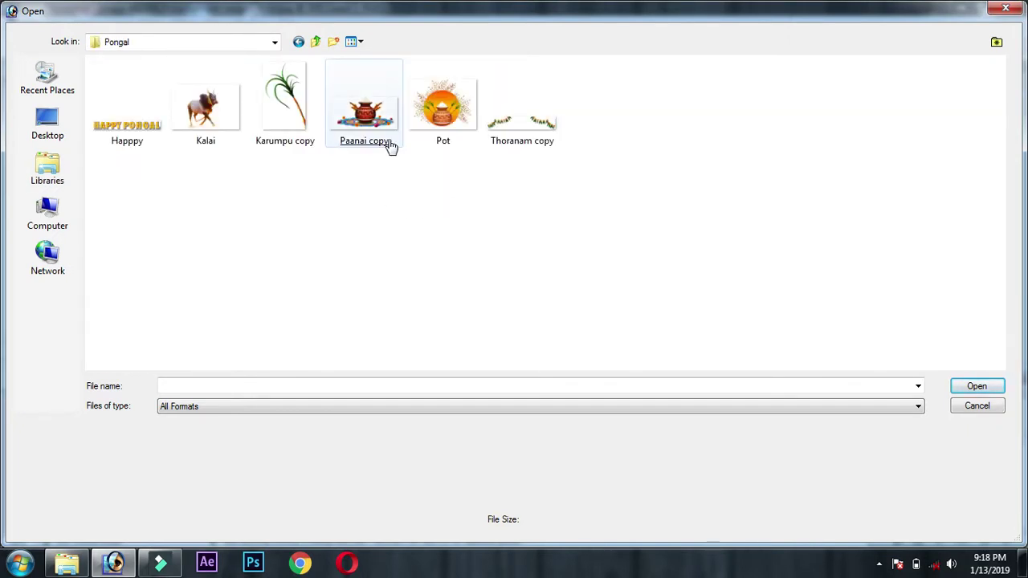
click(390, 144)
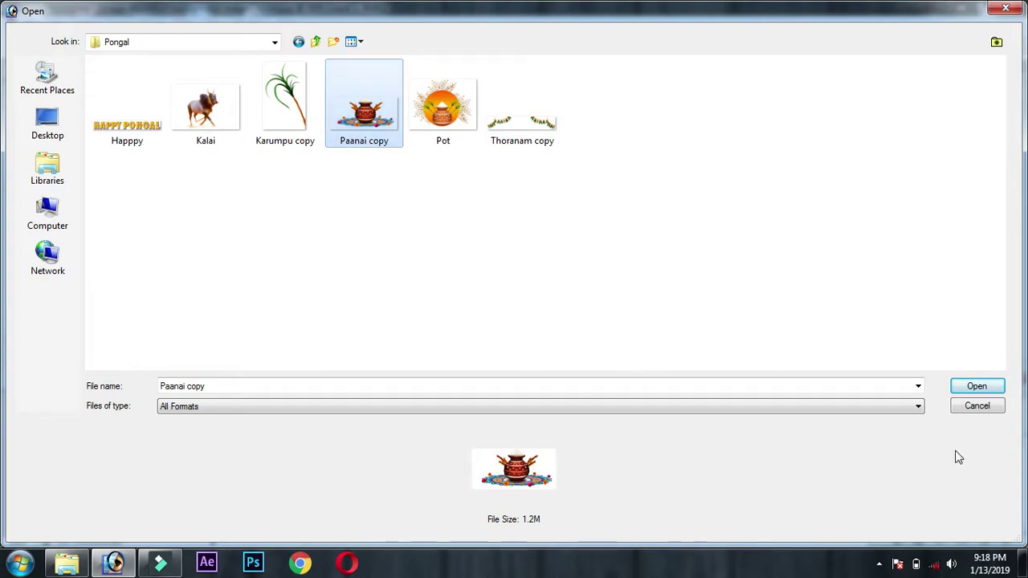
click(983, 387)
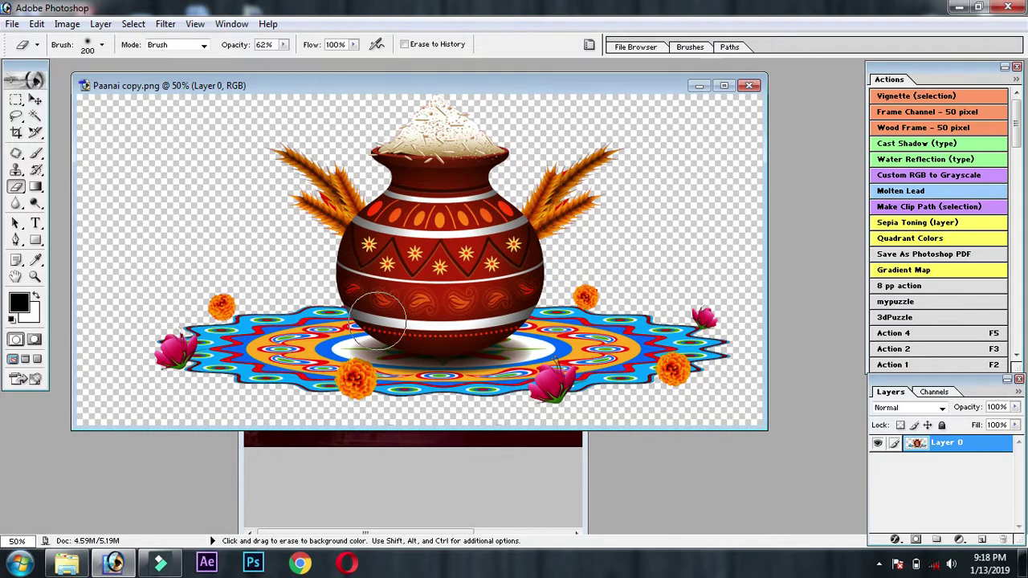
Step: Drag the Paanai pot into the background document as Layer 2 and close its source
key(v)
drag(391, 241, 382, 446)
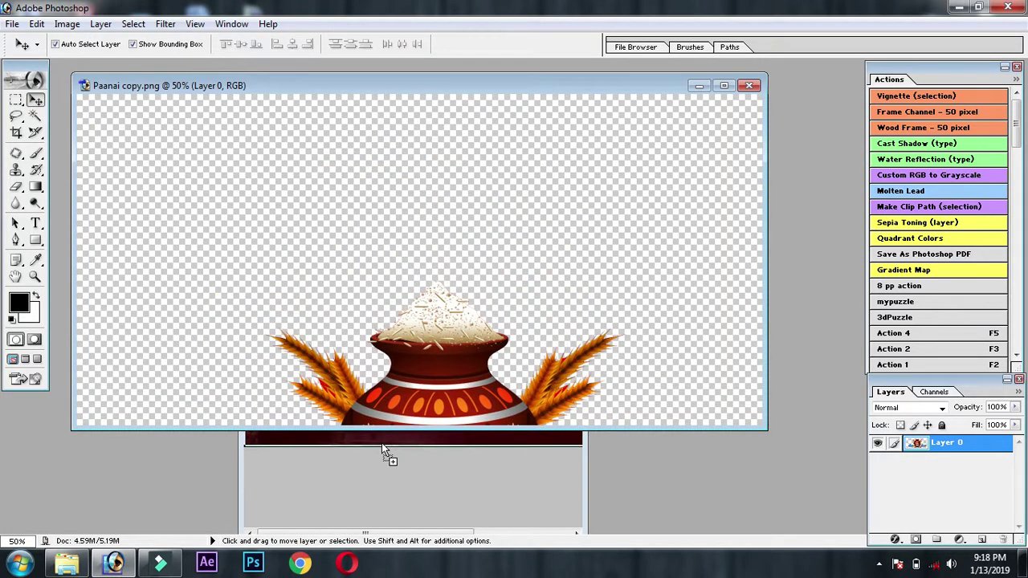
drag(382, 442, 357, 321)
click(693, 215)
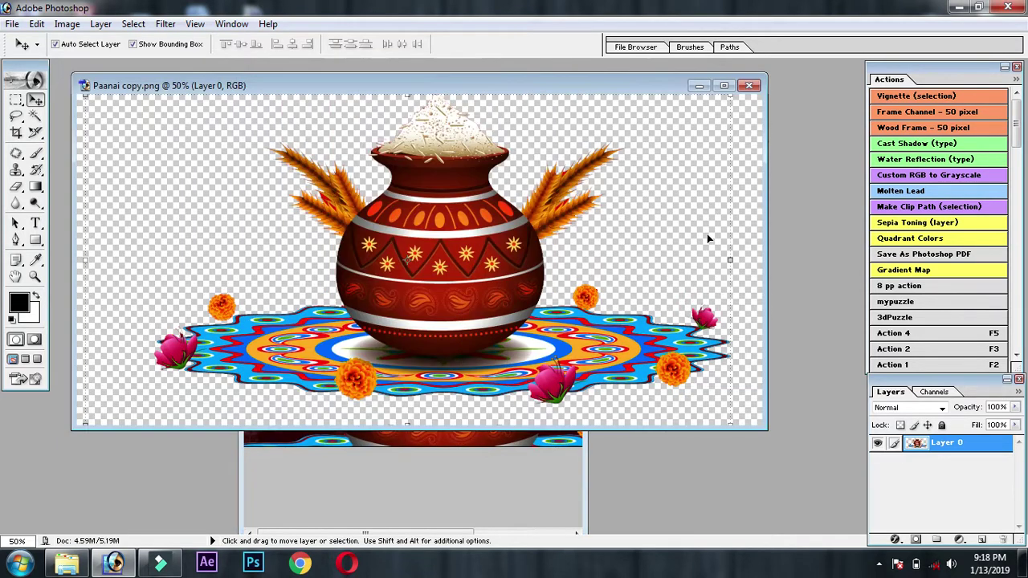
click(750, 86)
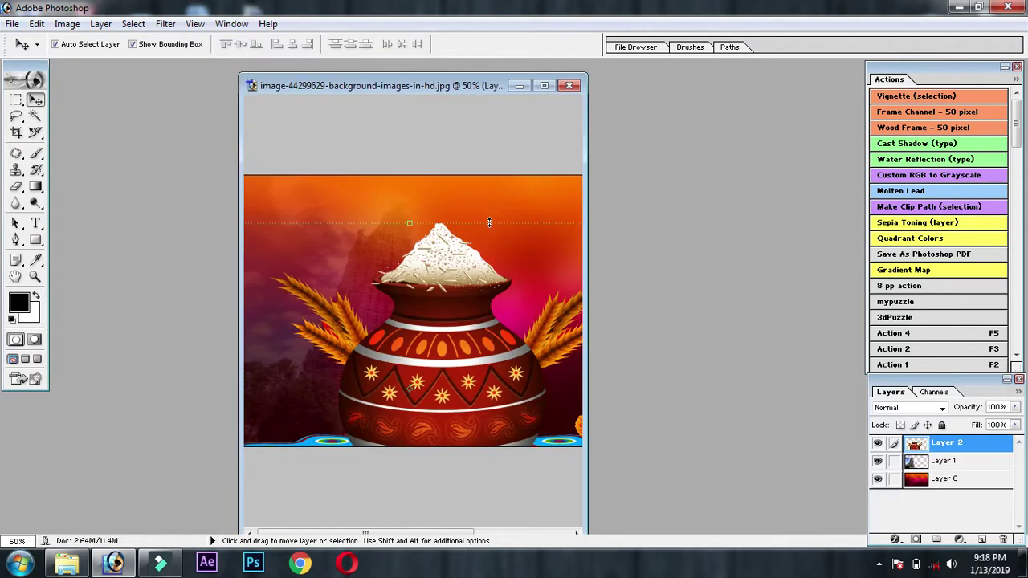
click(544, 86)
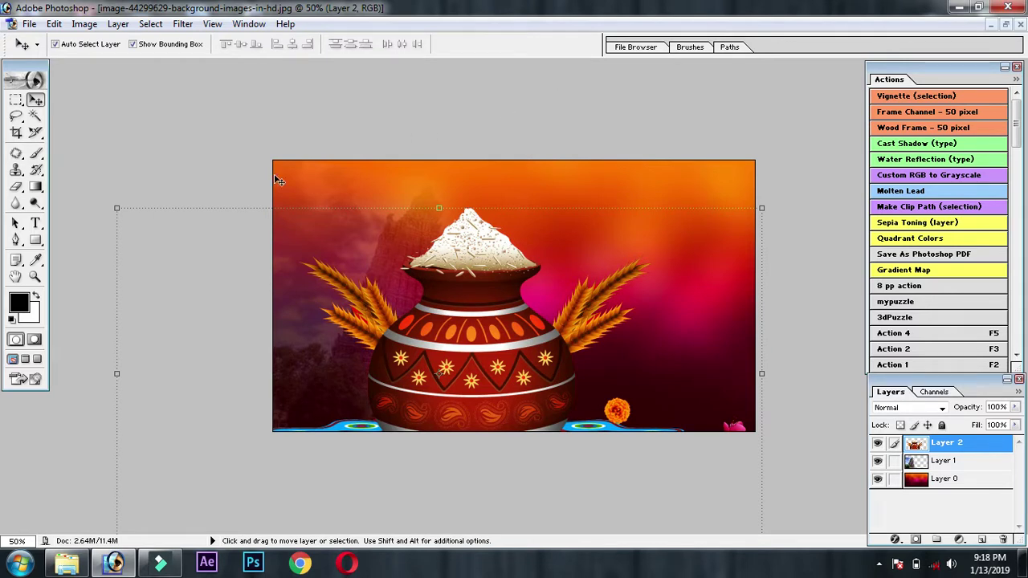
Step: Scale the pot to about 30.8% and place it low, left of centre
mouse_move(106, 203)
mouse_down()
mouse_move(371, 368)
mouse_move(408, 356)
mouse_up()
mouse_move(582, 446)
mouse_down()
mouse_move(447, 297)
mouse_move(407, 308)
mouse_up()
mouse_move(268, 231)
mouse_down()
mouse_move(364, 300)
mouse_move(357, 296)
mouse_up()
drag(495, 349, 407, 342)
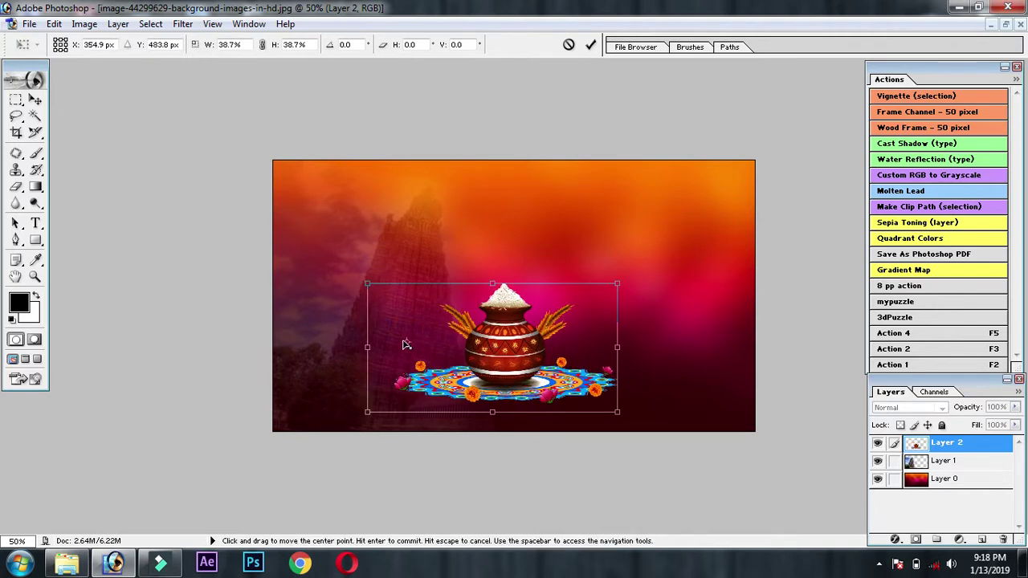
drag(490, 359, 430, 359)
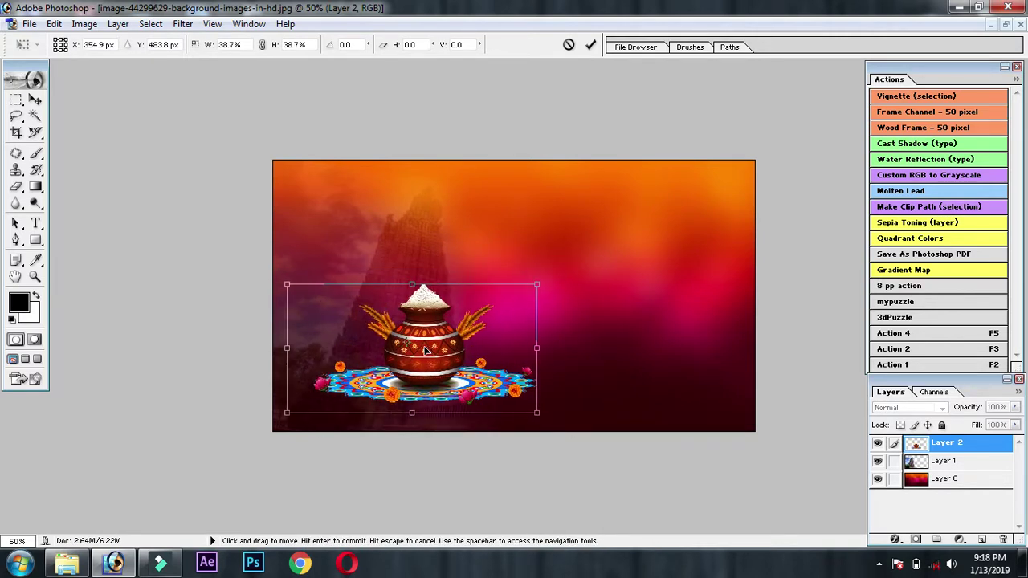
drag(293, 291, 343, 318)
mouse_move(487, 374)
mouse_down()
mouse_move(441, 361)
mouse_move(452, 364)
mouse_up()
key(Return)
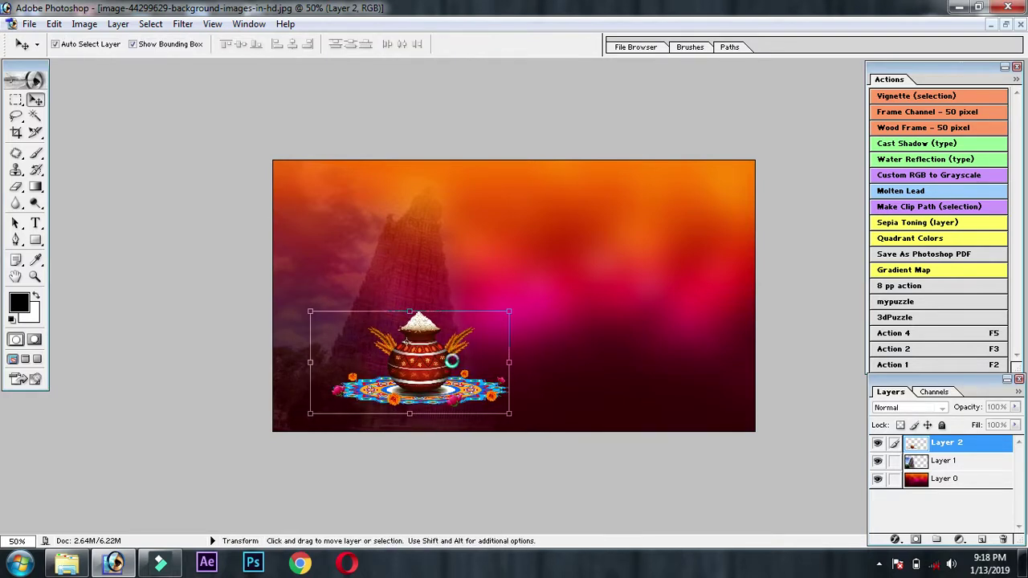
click(603, 346)
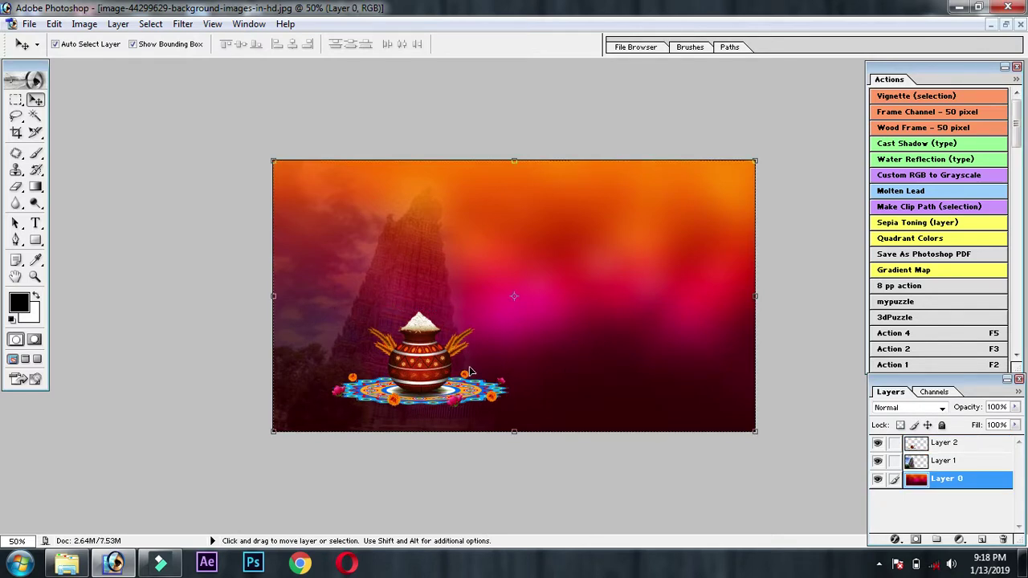
click(391, 359)
drag(402, 359, 396, 363)
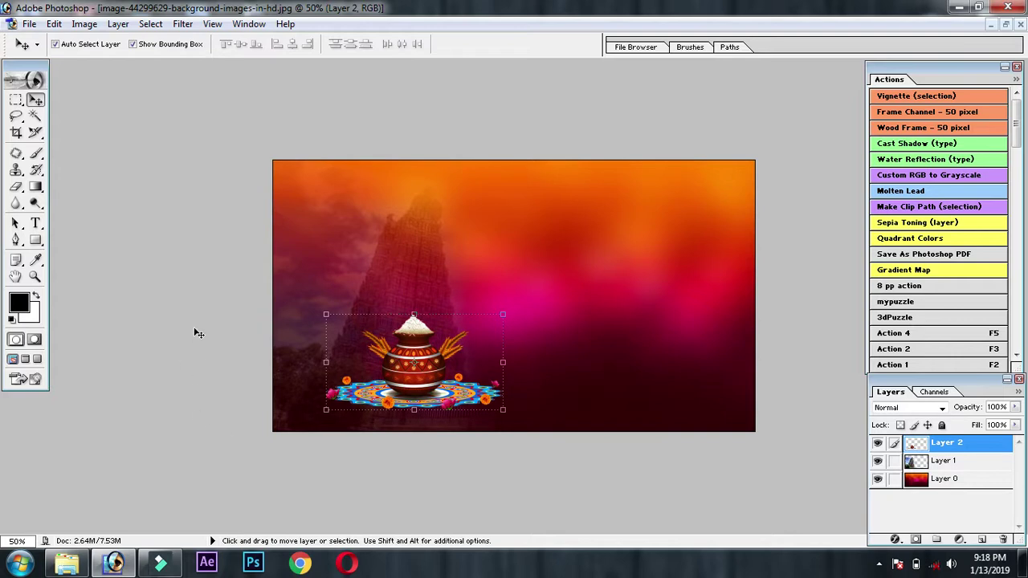
Step: Open the Karumpu copy sugarcane image
click(29, 24)
click(48, 57)
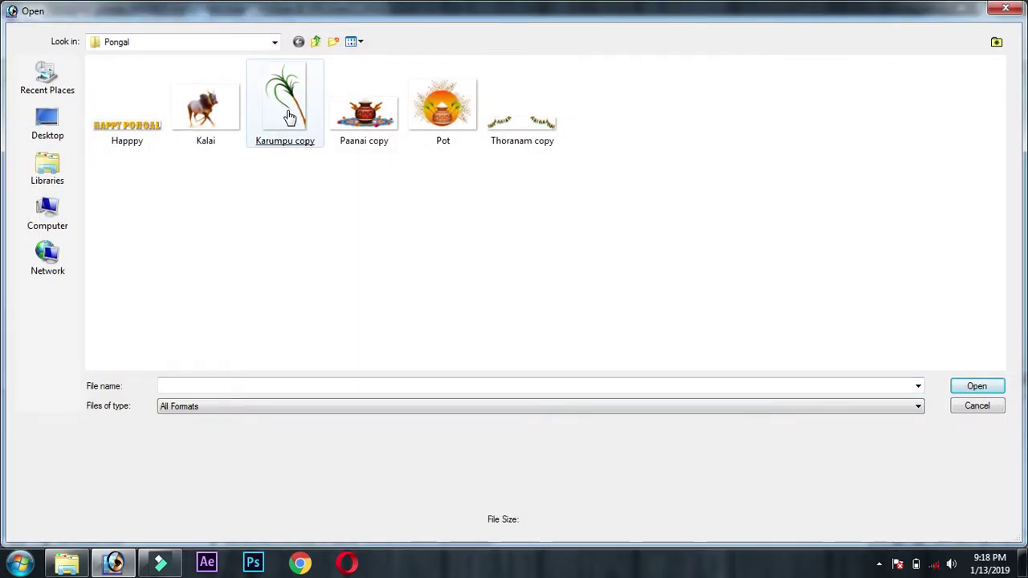
click(289, 117)
double_click(289, 117)
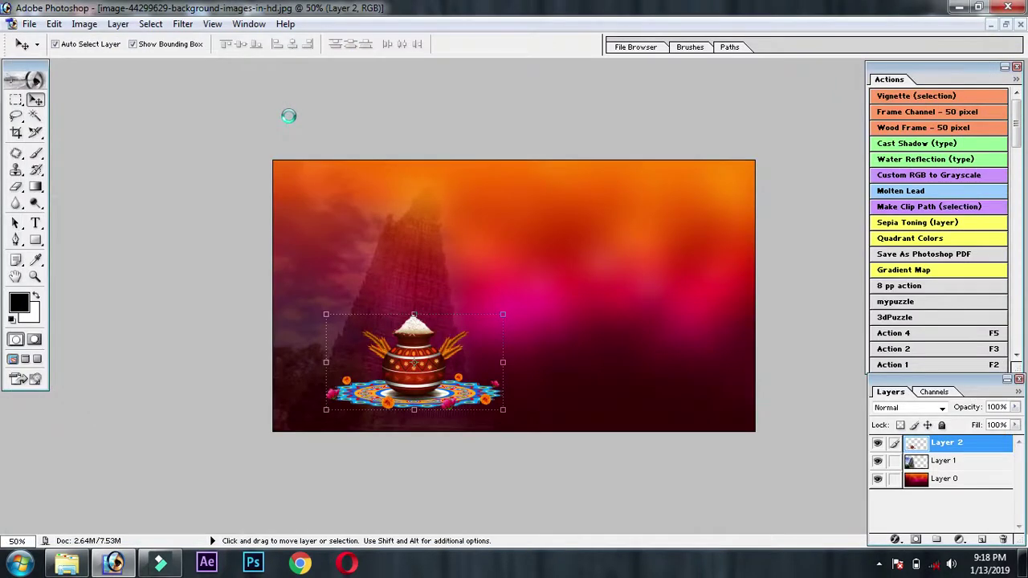
Step: Drag the sugarcane into the background document as Layer 3, cancelling the trial resize
mouse_move(231, 267)
mouse_down()
mouse_move(448, 383)
mouse_move(396, 290)
mouse_up()
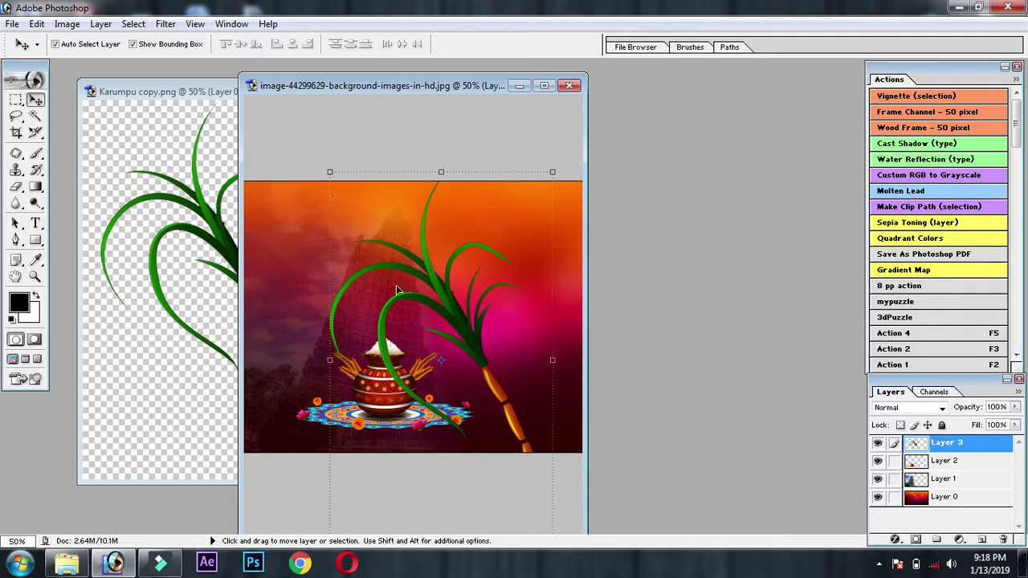
drag(330, 173, 452, 336)
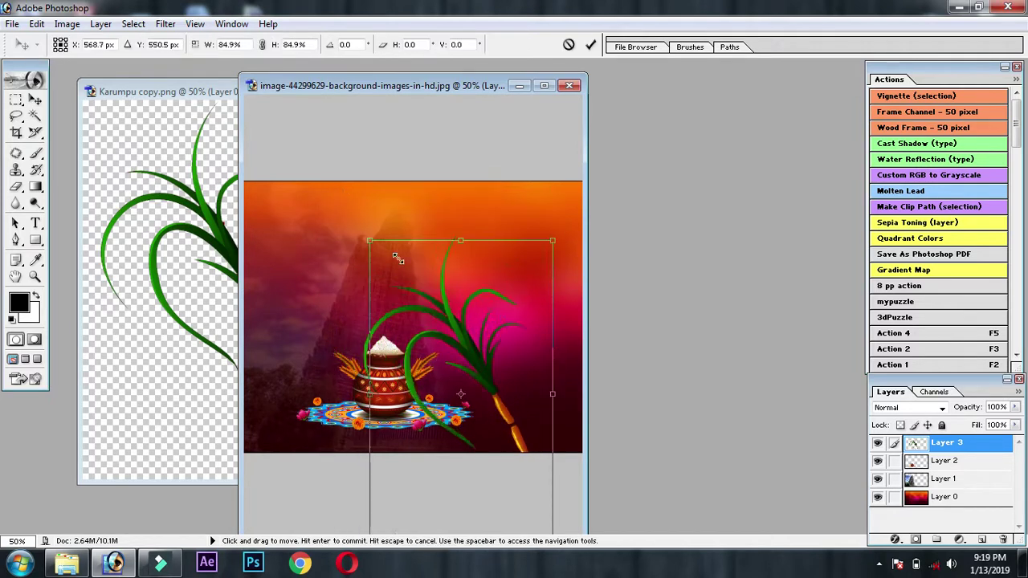
key(Escape)
click(171, 146)
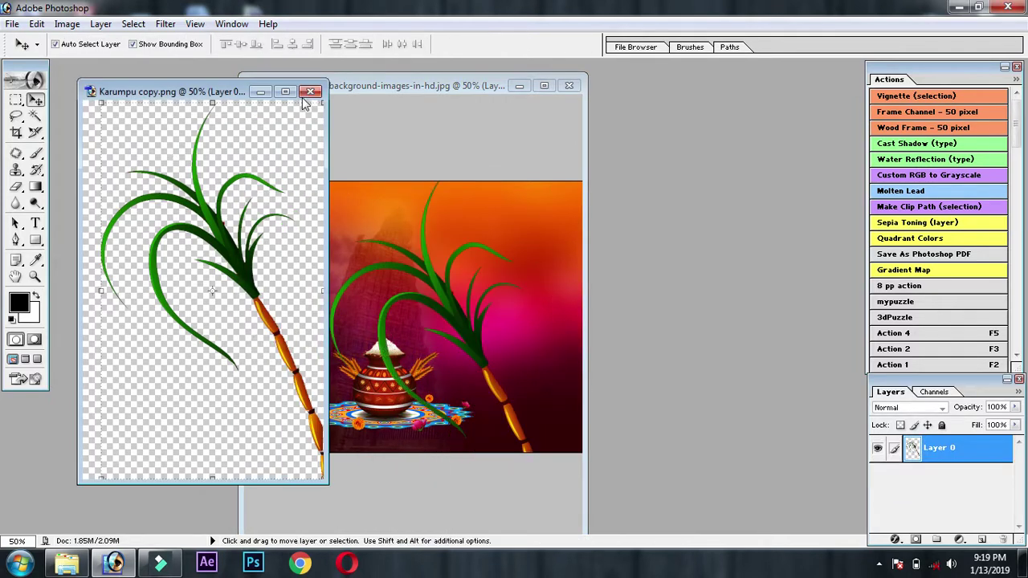
Step: Close Karumpu copy and scale the sugarcane down, placing it beside the pot
click(311, 93)
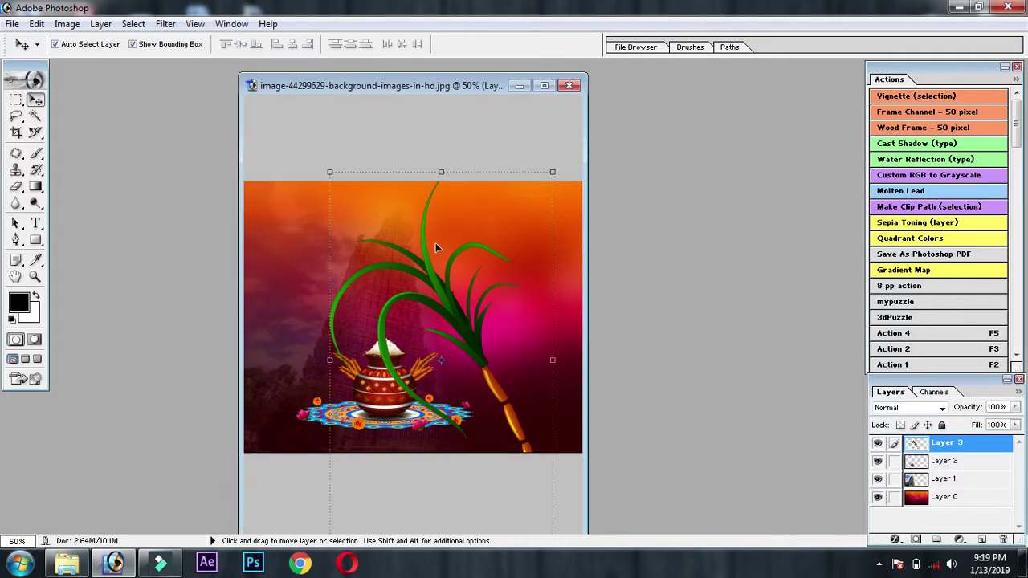
click(544, 86)
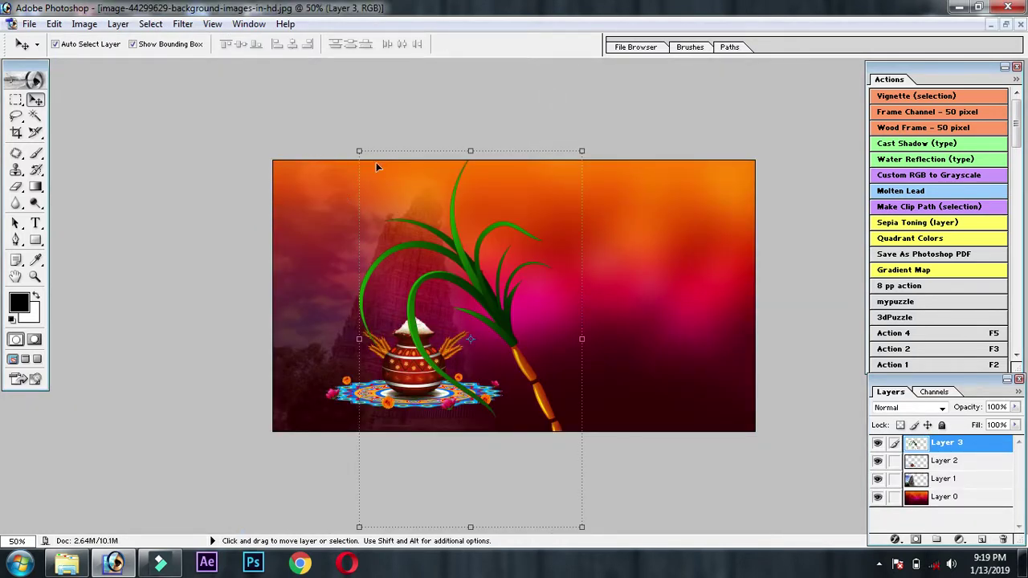
drag(359, 151, 468, 334)
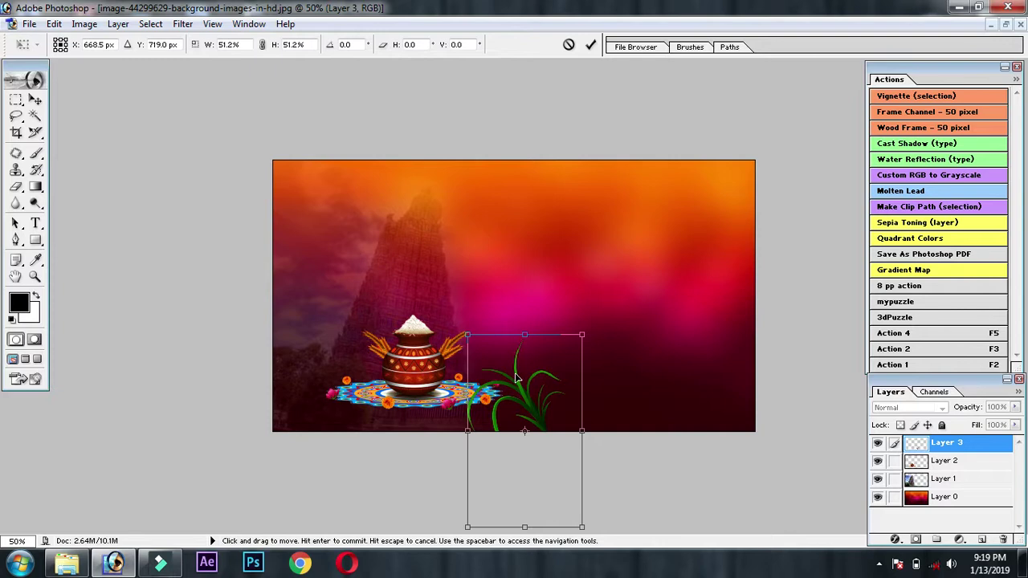
drag(516, 377, 486, 272)
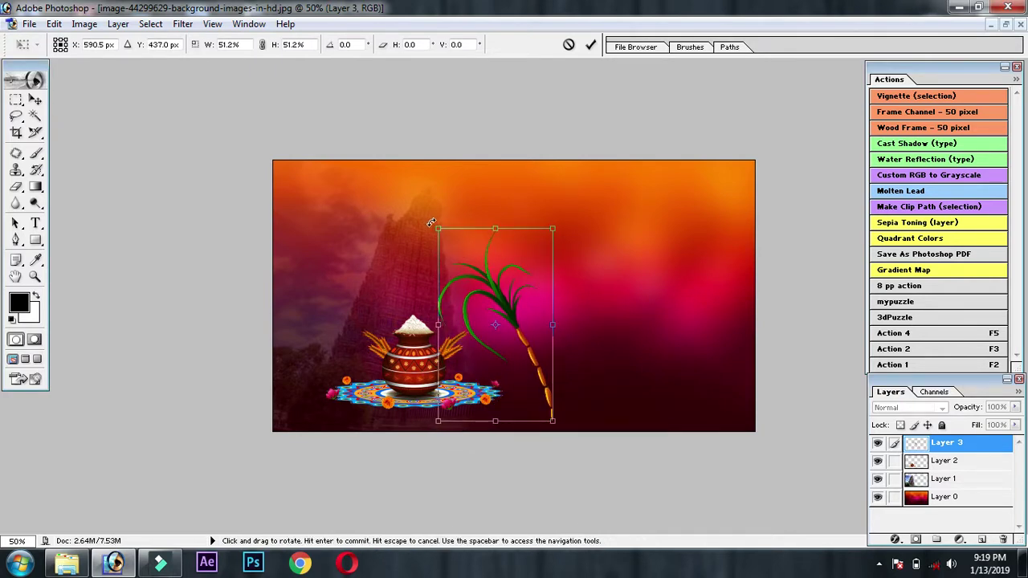
drag(438, 229, 468, 279)
key(Return)
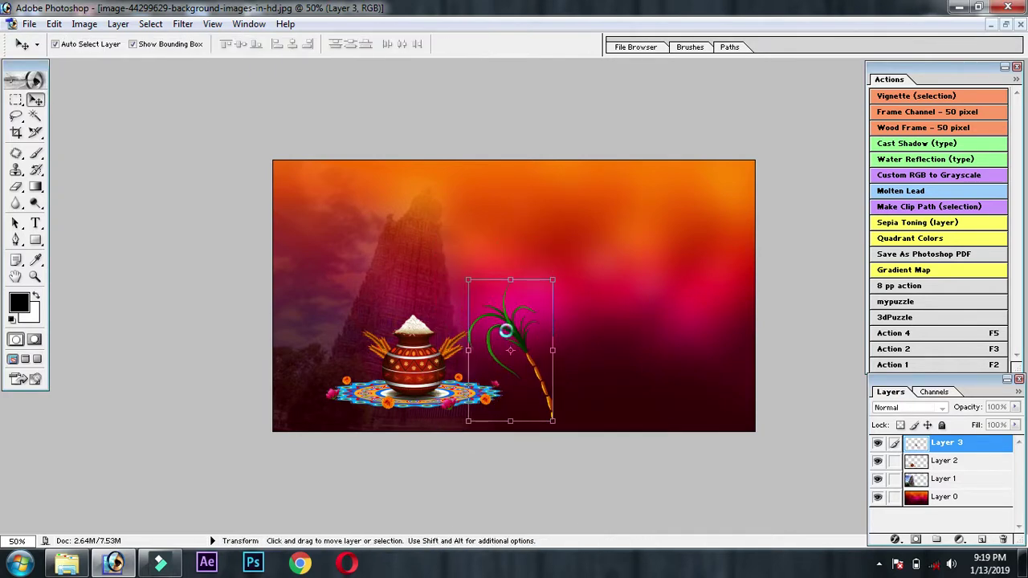
Step: Fine-tune the sugarcane's size and position, tilting it about 4 degrees right of the pot
drag(506, 331, 510, 363)
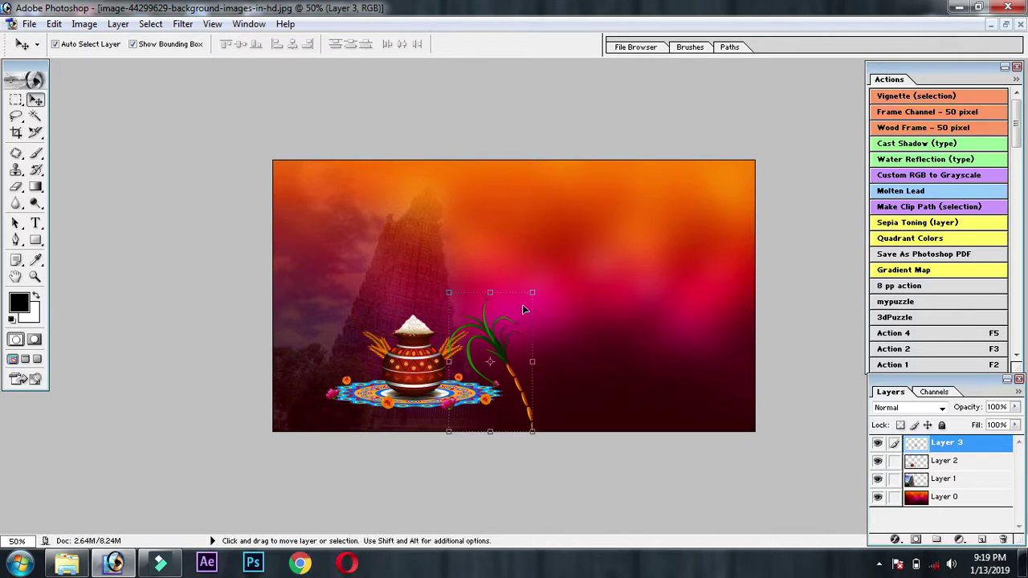
drag(531, 292, 545, 271)
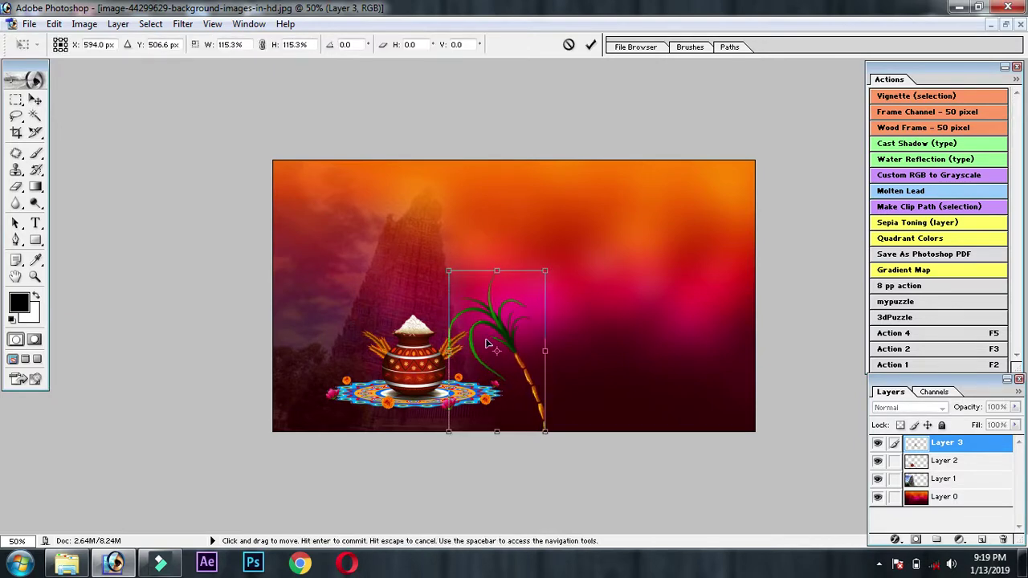
key(Return)
drag(514, 320, 502, 318)
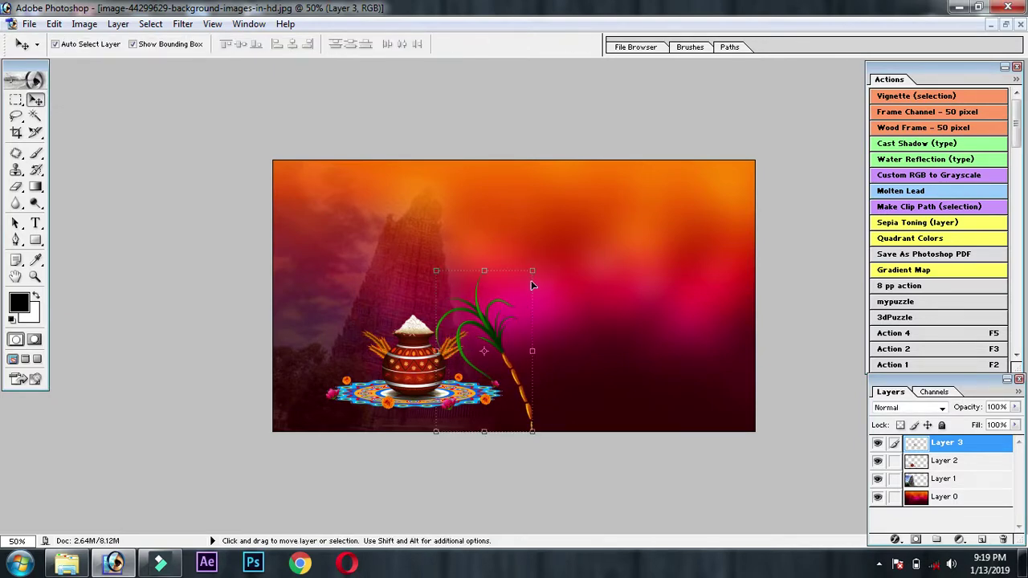
drag(535, 257, 544, 263)
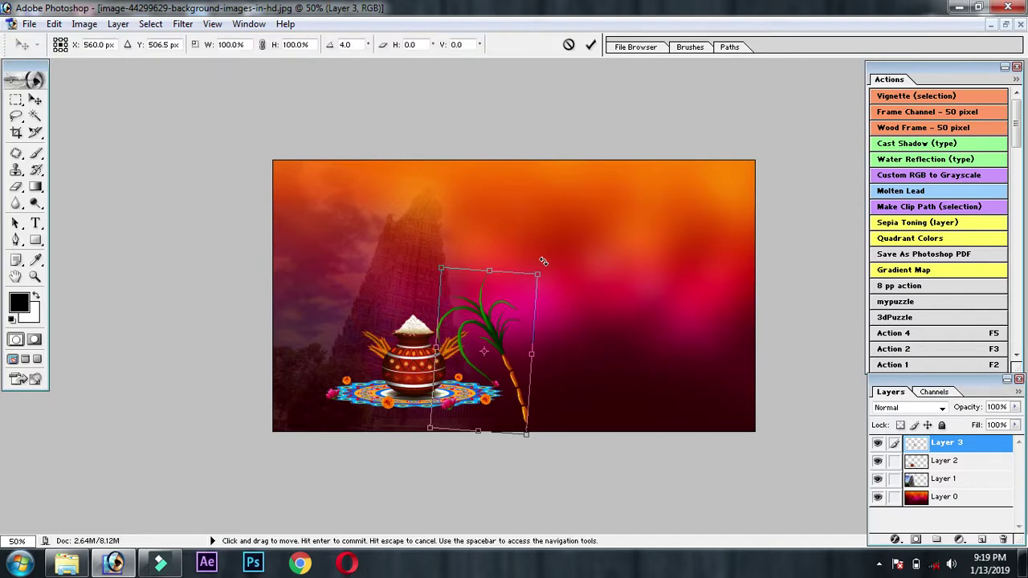
key(Return)
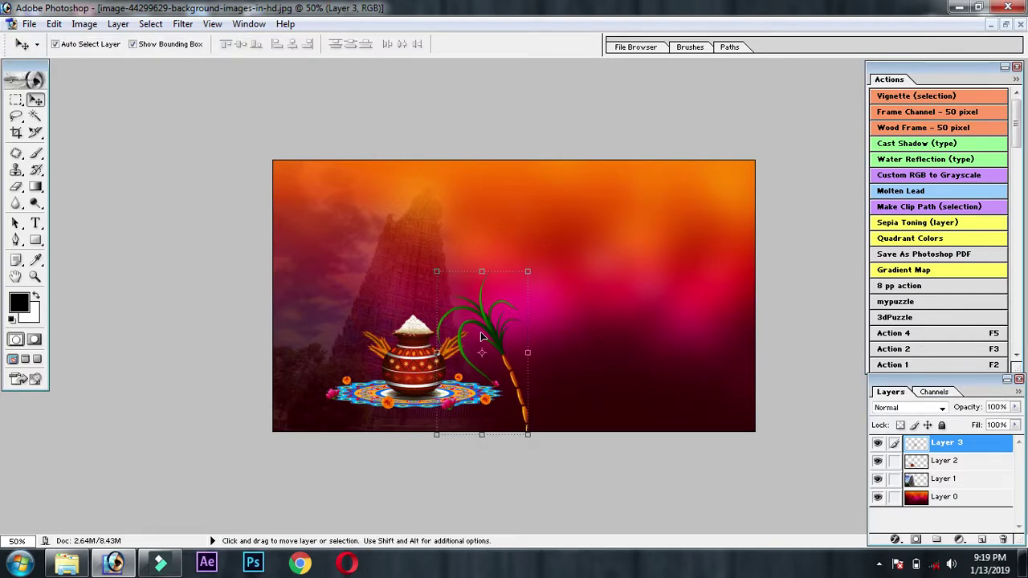
key(alt)
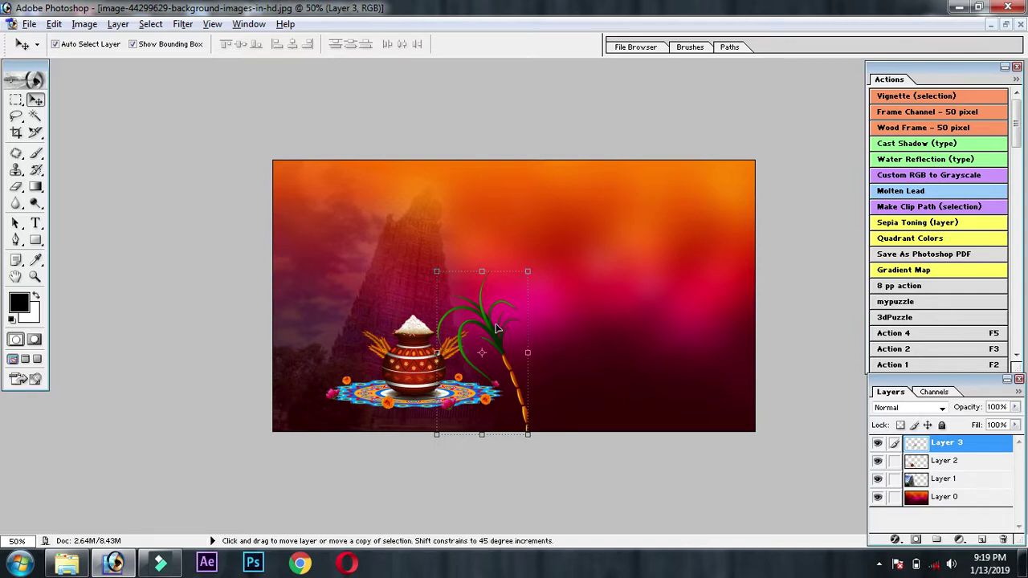
Step: Duplicate the sugarcane as Layer 3 copy, flip it and place it left of the pot
drag(968, 447, 976, 461)
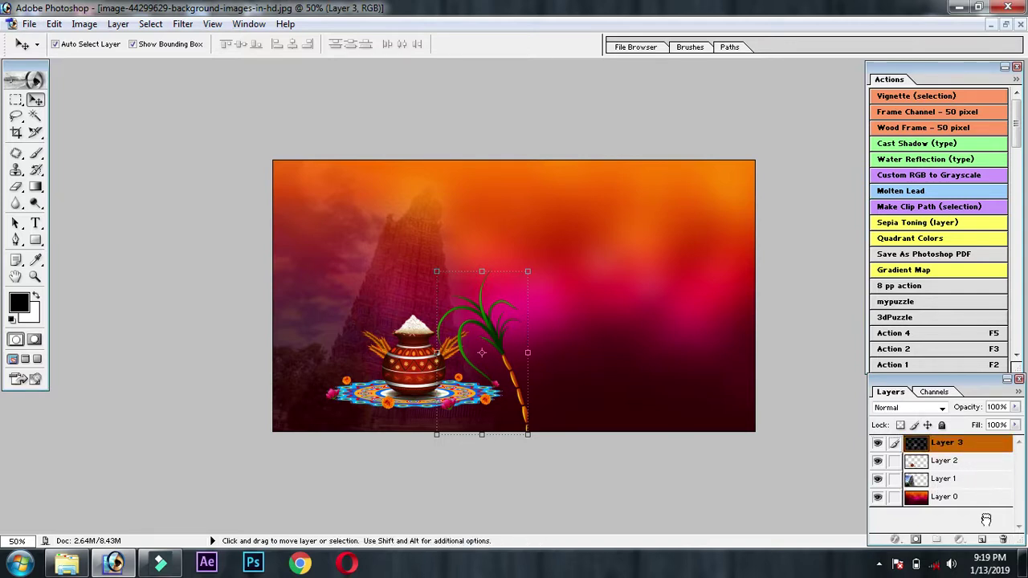
drag(986, 520, 956, 452)
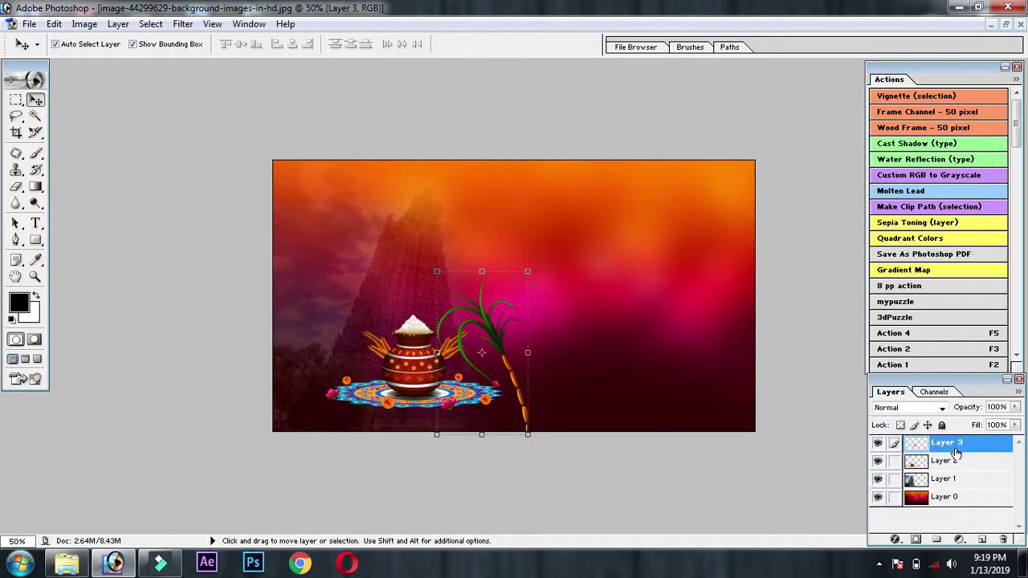
drag(486, 319, 551, 297)
drag(462, 300, 292, 319)
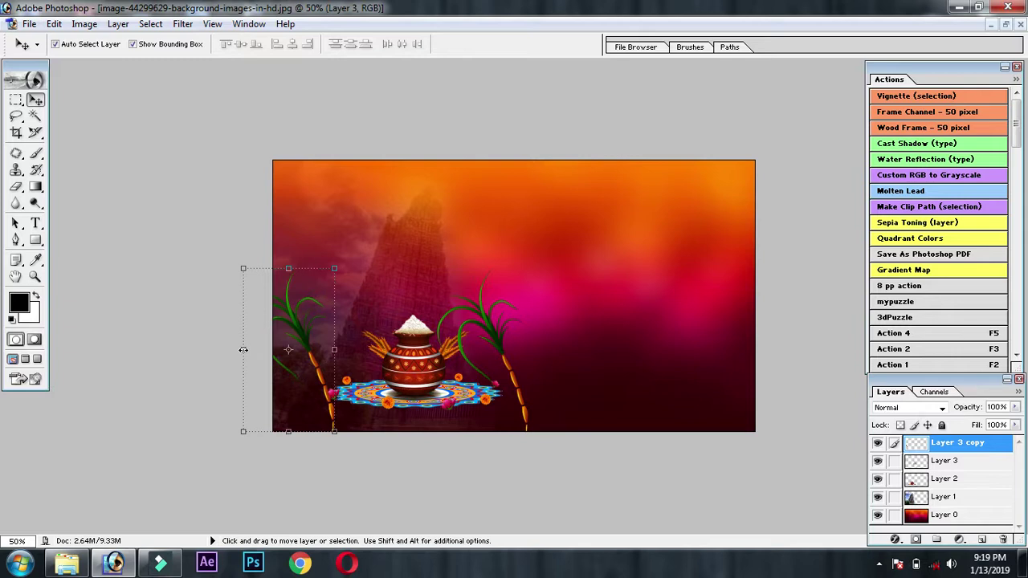
mouse_move(239, 348)
mouse_down()
mouse_move(325, 372)
mouse_move(295, 367)
mouse_up()
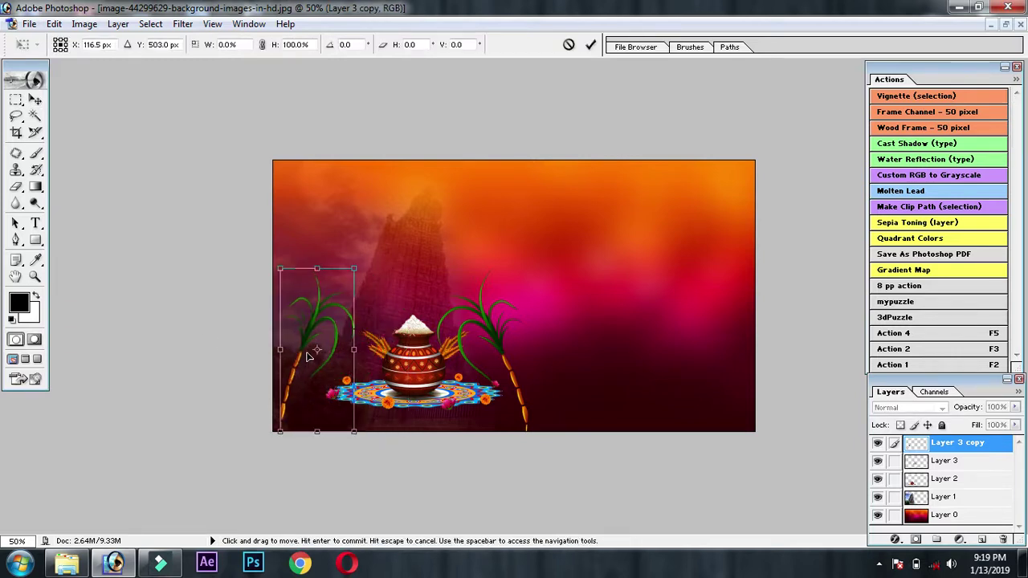
mouse_move(359, 351)
mouse_down()
mouse_move(380, 350)
mouse_move(362, 383)
mouse_up()
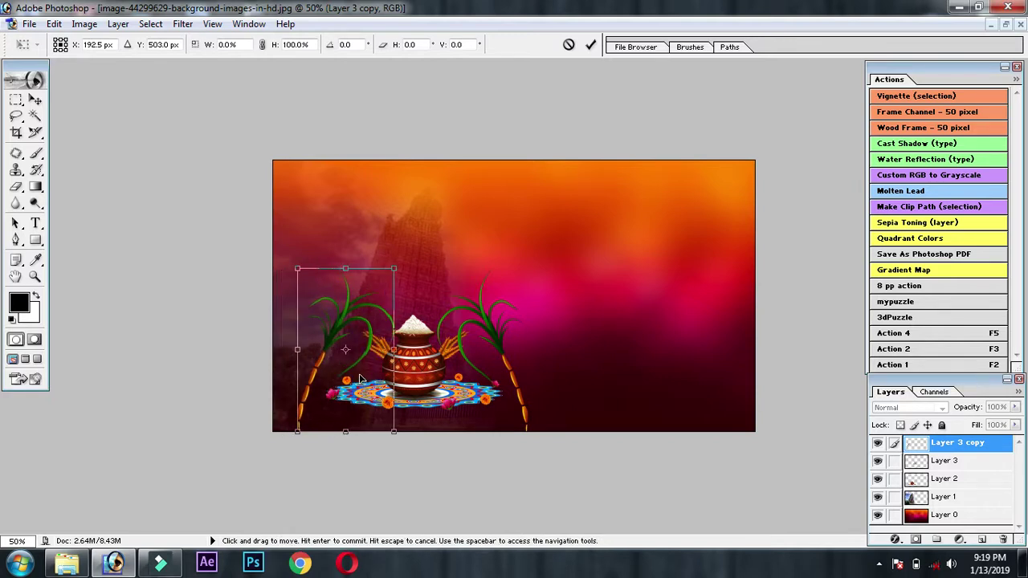
click(591, 45)
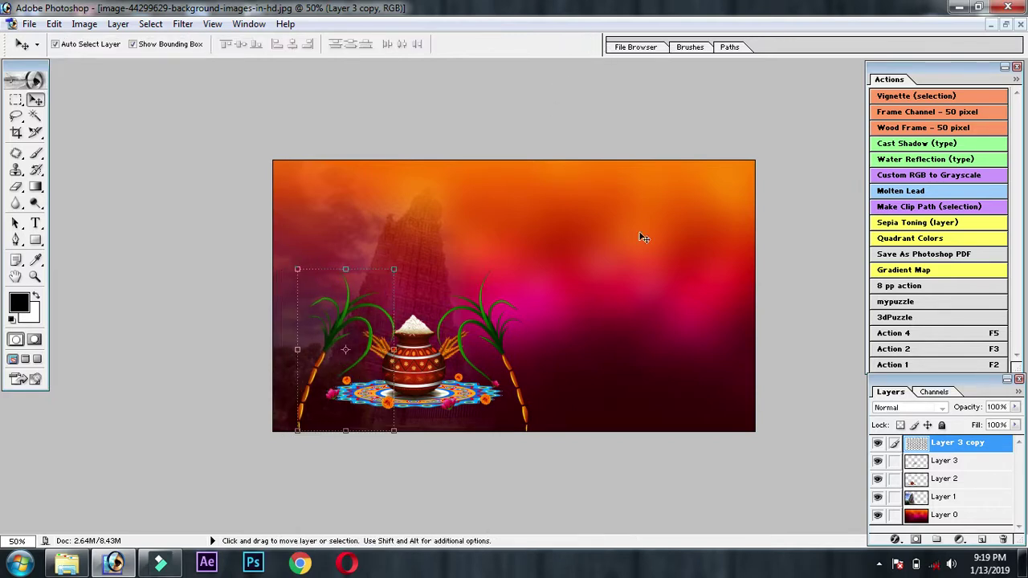
Step: Fade the right sugarcane's bottom tip with the Eraser, undoing a stray background erase
click(553, 347)
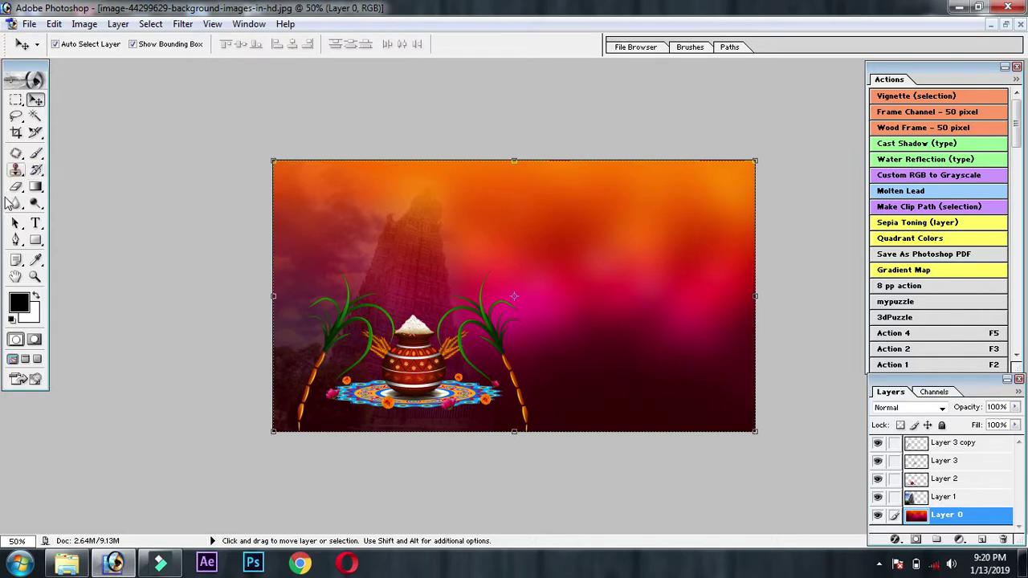
click(16, 187)
mouse_move(298, 445)
mouse_down()
mouse_move(311, 448)
mouse_move(277, 445)
mouse_up()
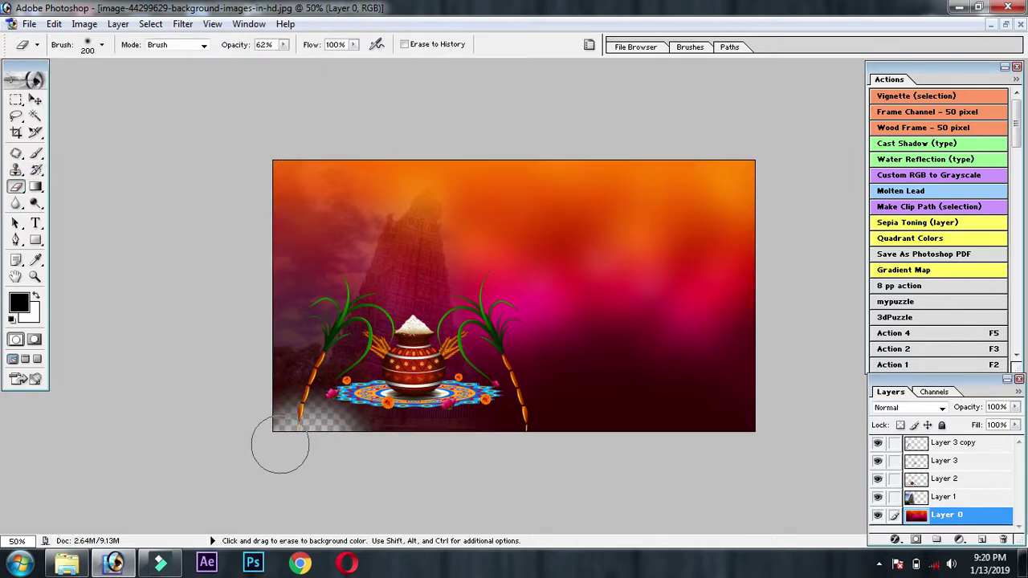
key(ctrl+z)
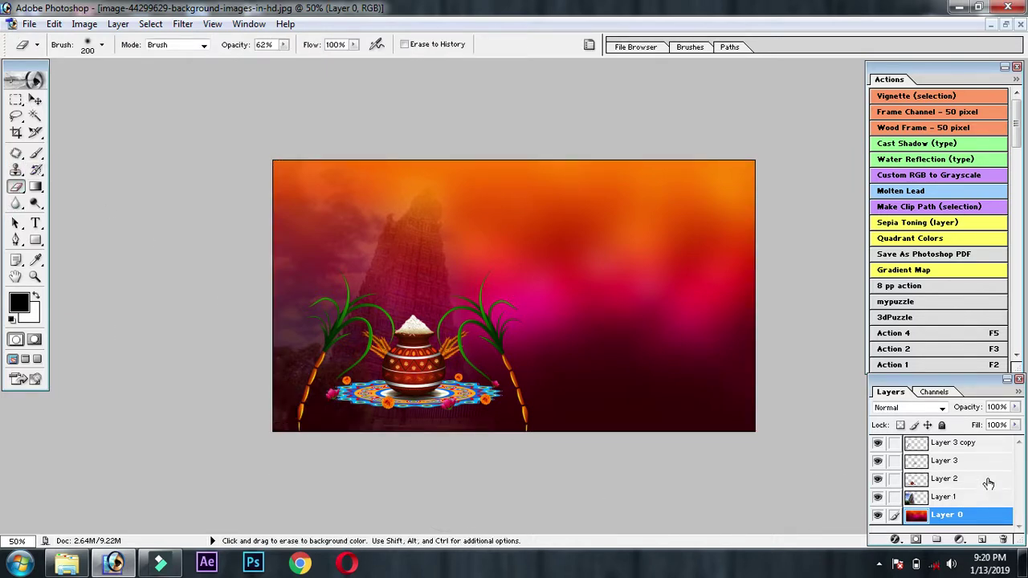
click(978, 444)
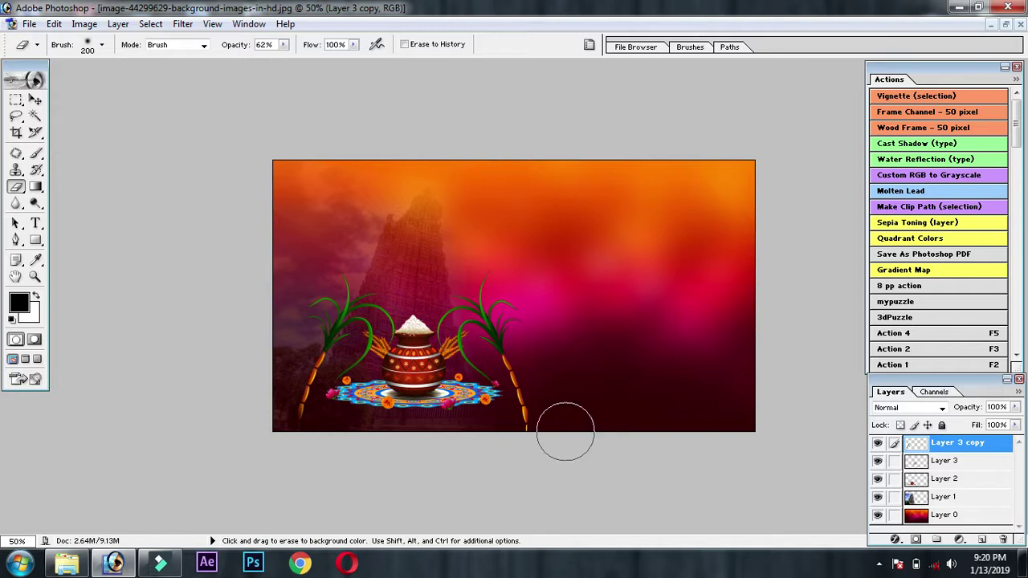
click(955, 463)
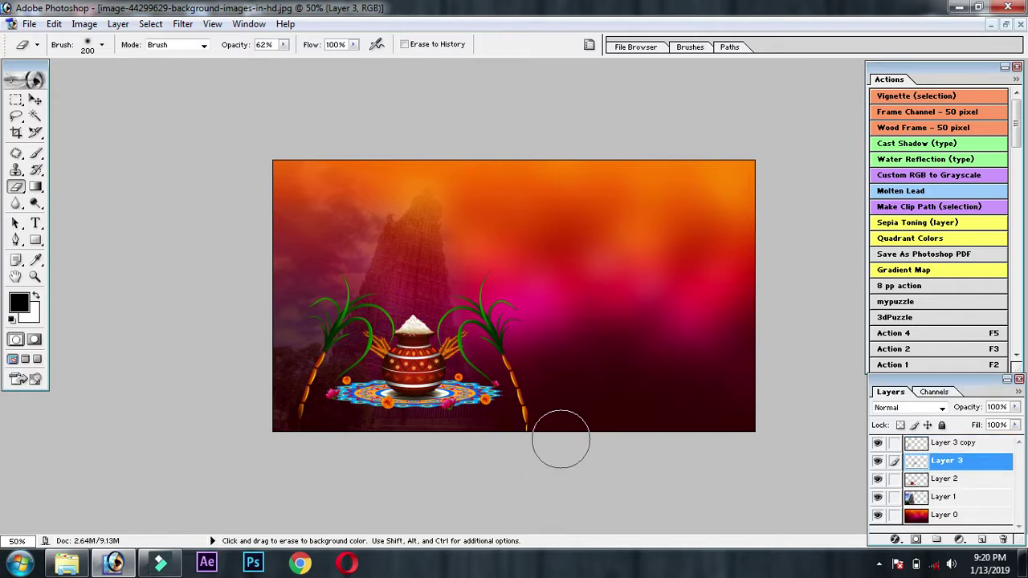
drag(495, 452, 542, 442)
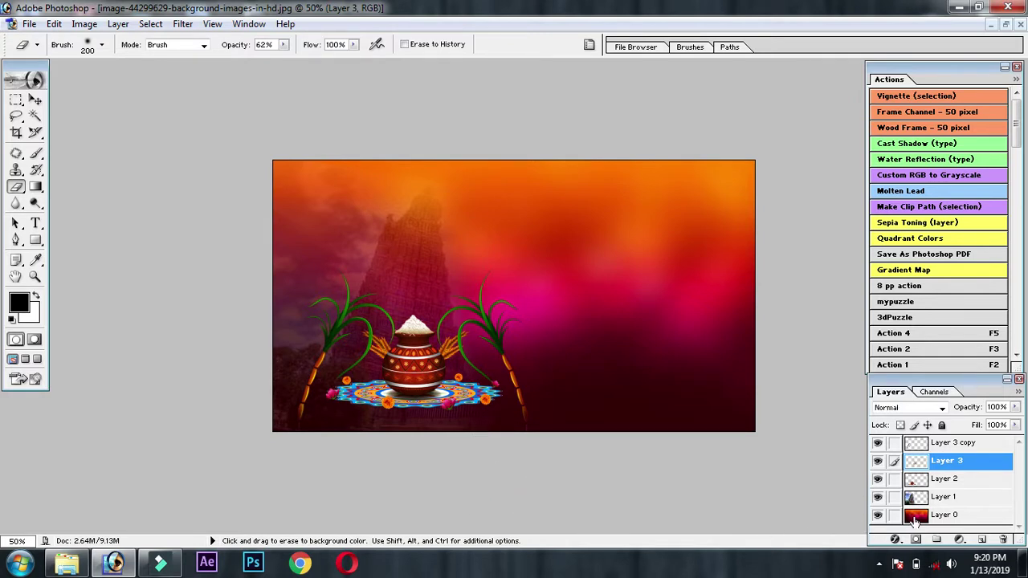
Step: Nudge the left sugarcane slightly left-down and the right one slightly right-down
click(980, 444)
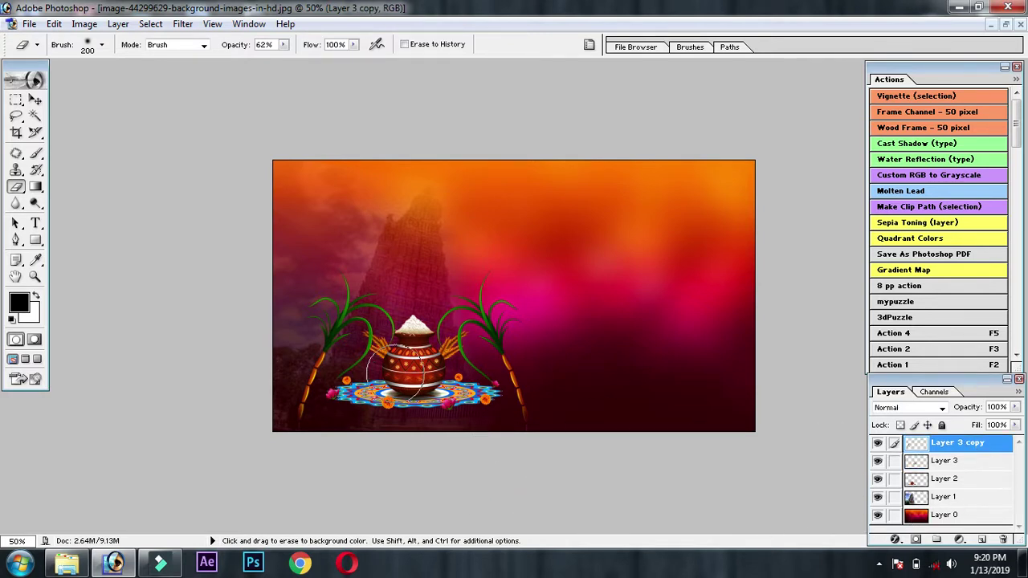
key(v)
drag(338, 357, 332, 371)
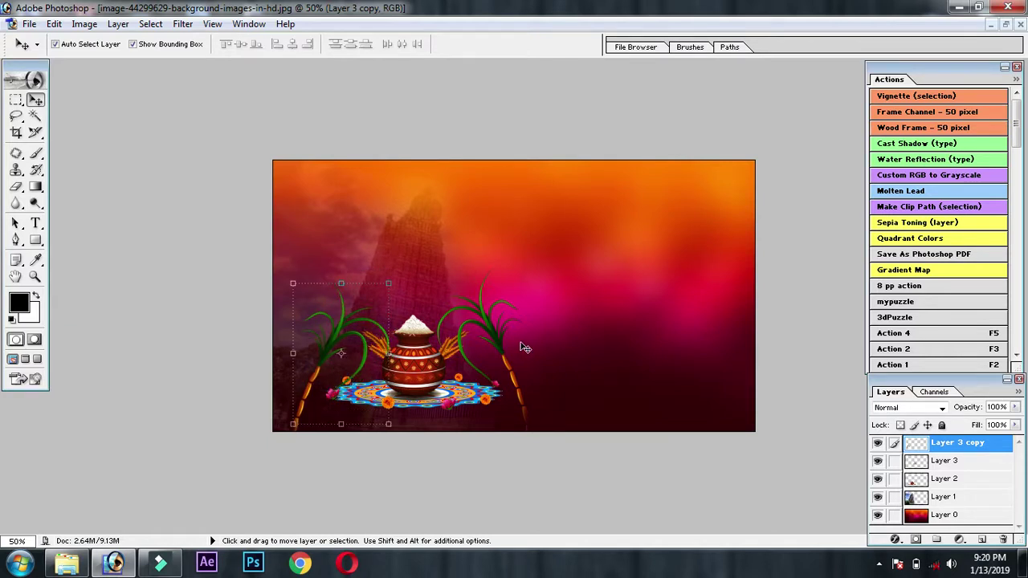
drag(498, 344, 501, 351)
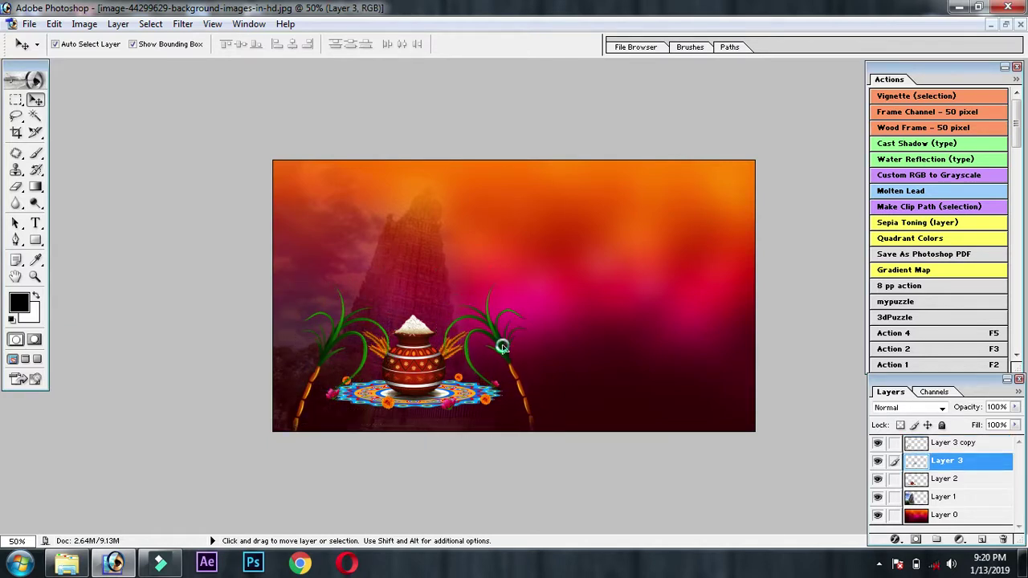
click(588, 350)
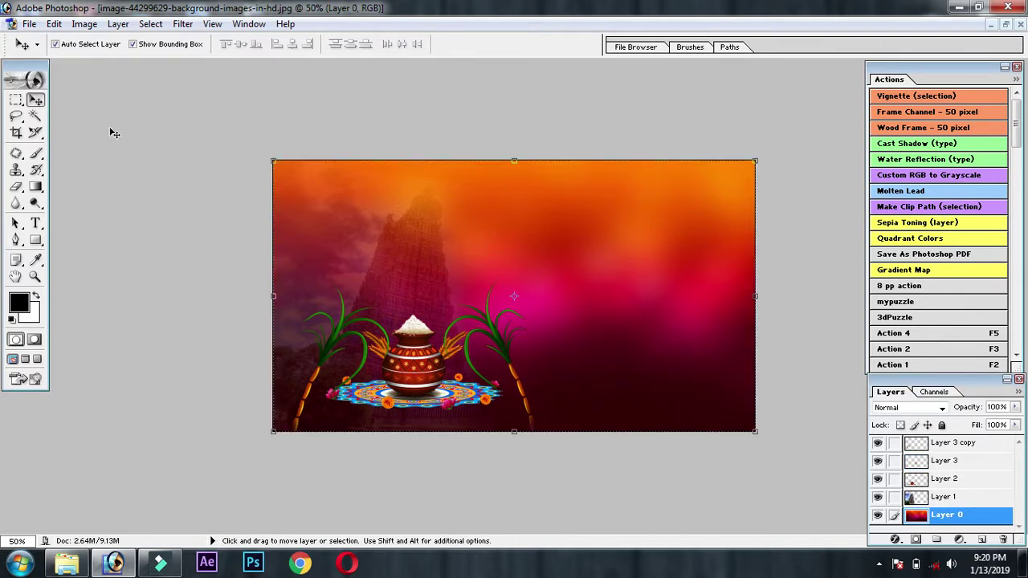
Step: Open Thoranam copy and drag the garland into the background as Layer 4
click(31, 24)
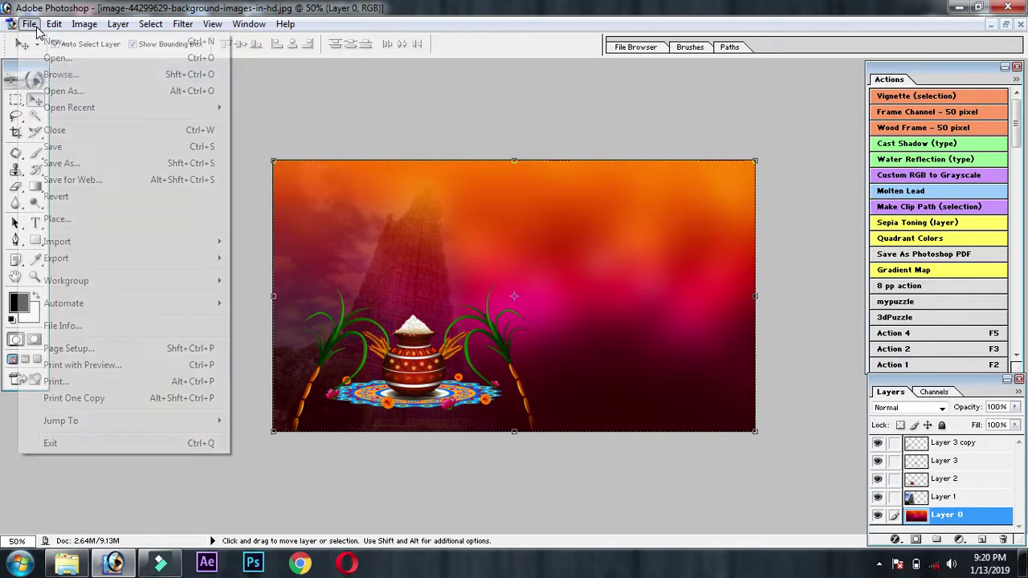
click(50, 56)
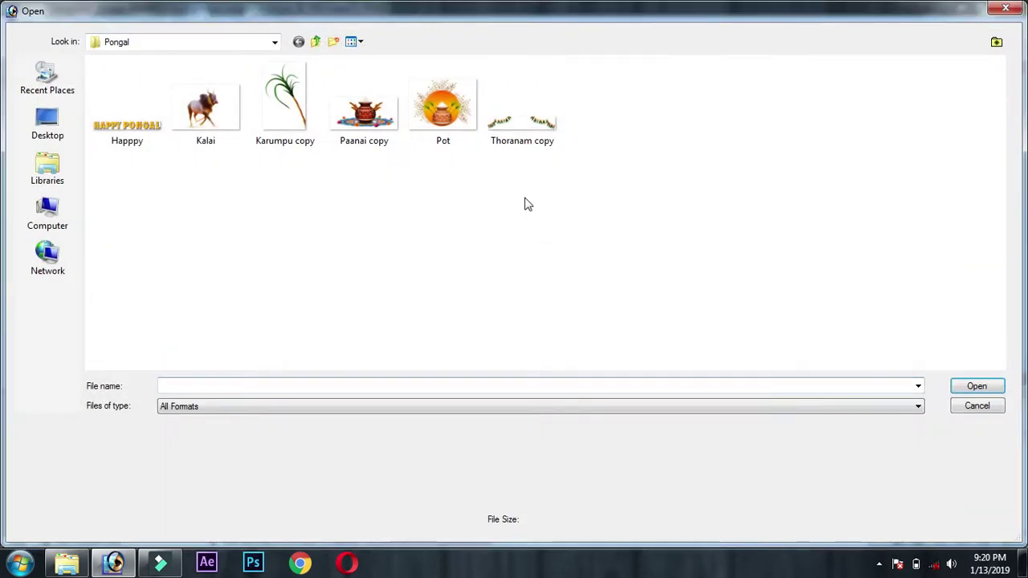
click(554, 122)
key(Return)
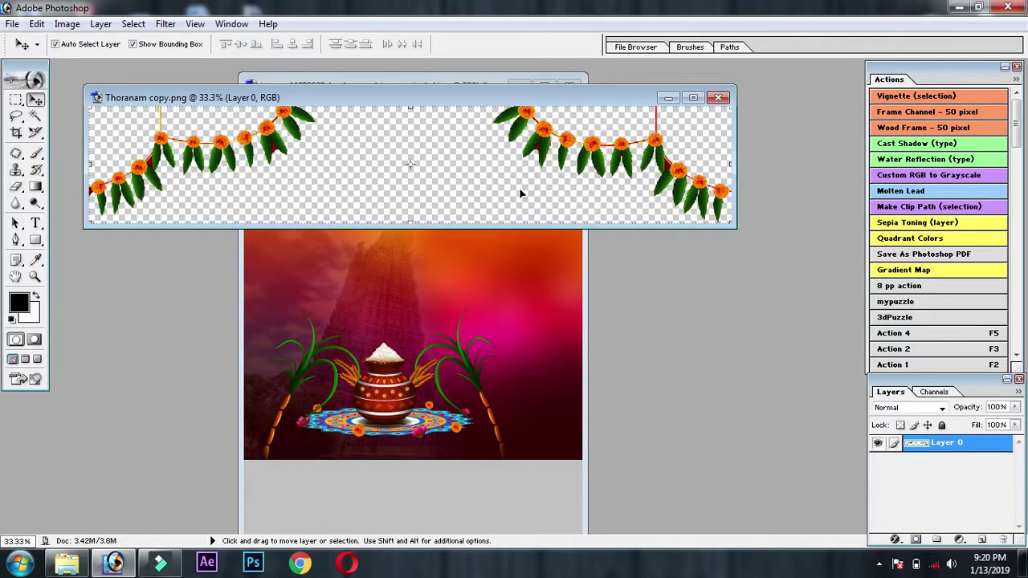
drag(562, 152, 481, 263)
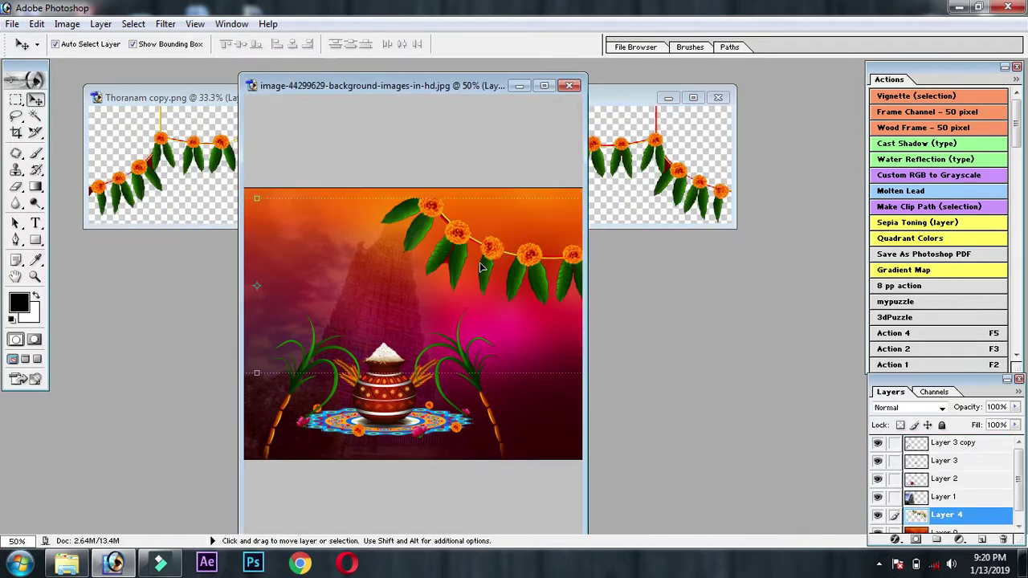
click(718, 97)
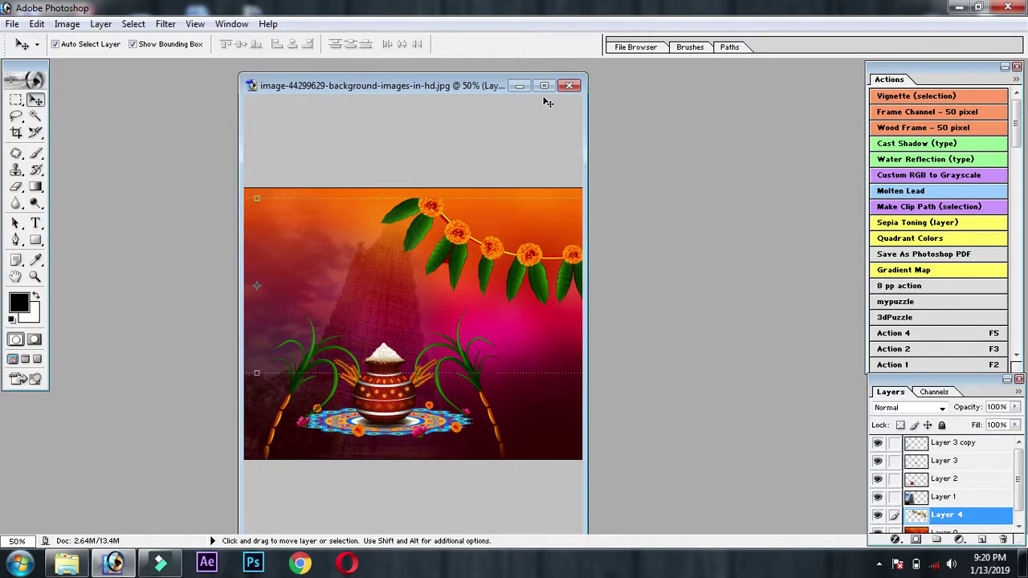
click(543, 85)
Step: Scale the garland to 50% and hang it across the top edge
mouse_move(465, 247)
mouse_down()
mouse_move(395, 219)
mouse_move(180, 190)
mouse_move(449, 237)
mouse_up()
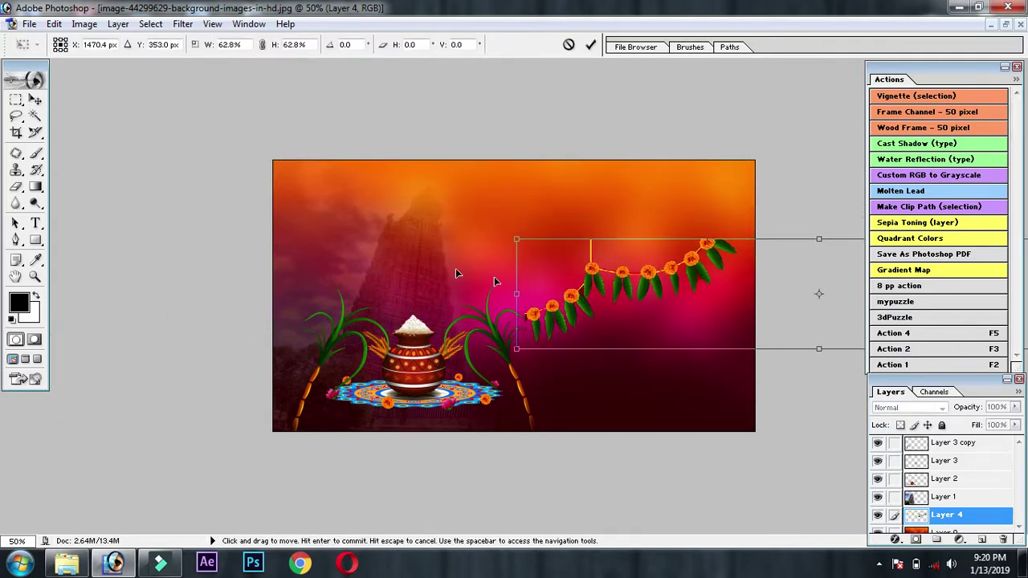
drag(459, 275, 301, 199)
drag(210, 160, 313, 178)
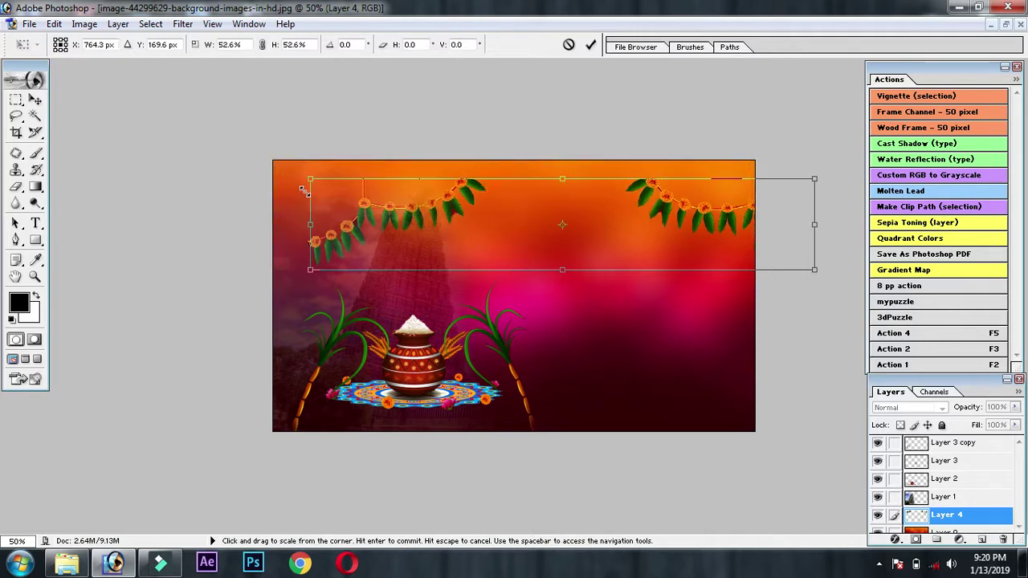
drag(518, 236, 453, 215)
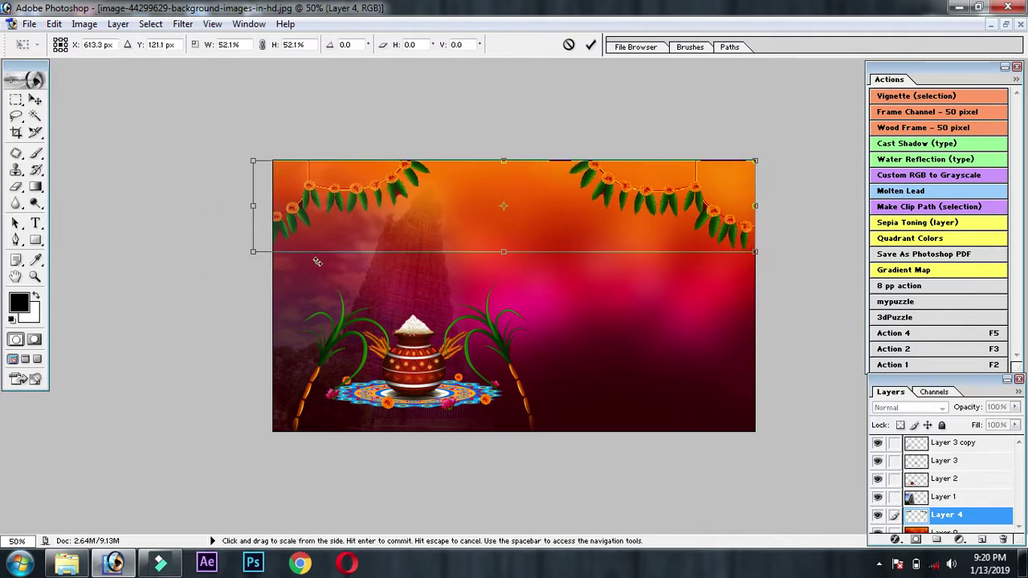
drag(264, 246, 274, 242)
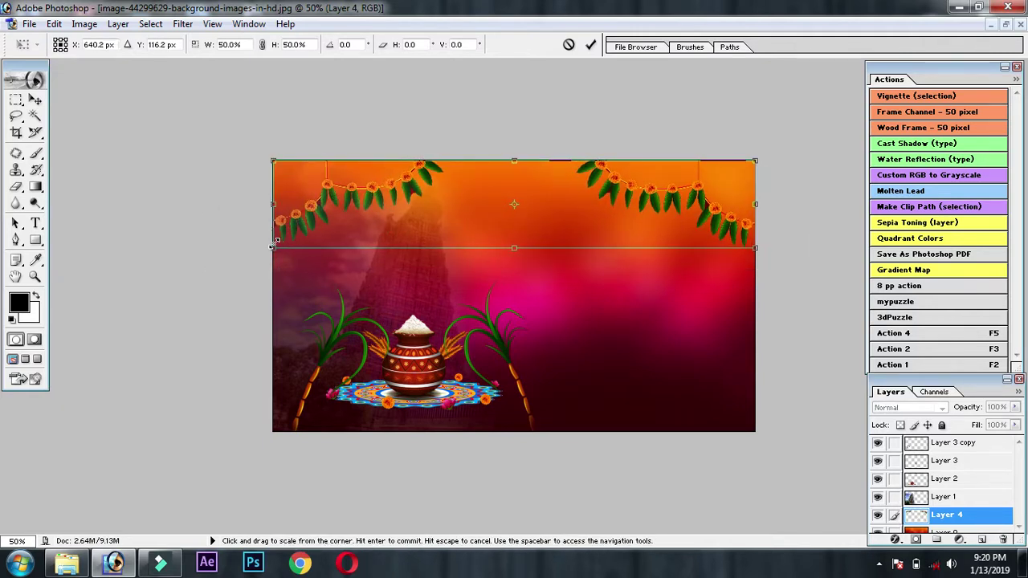
key(Return)
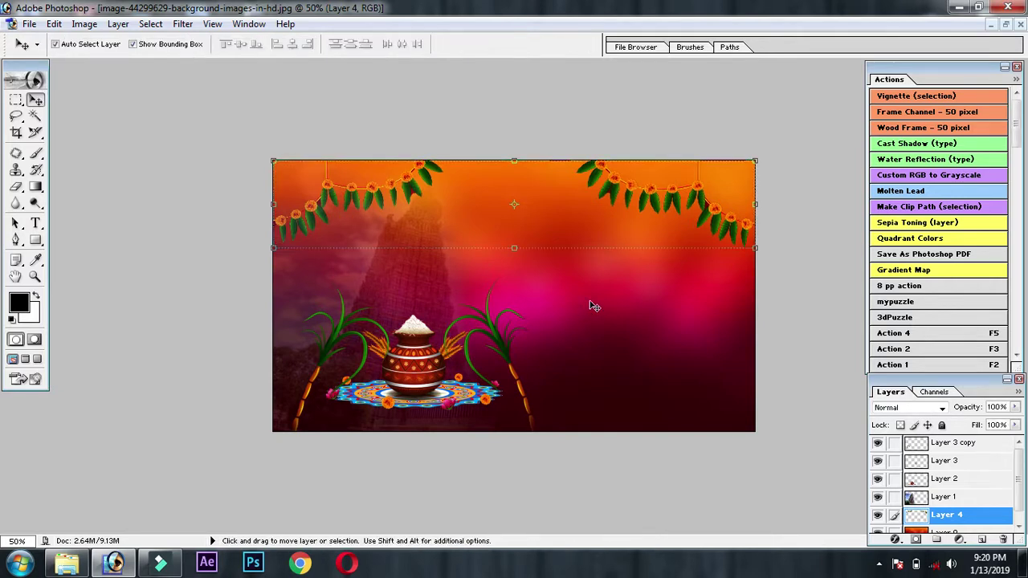
click(593, 303)
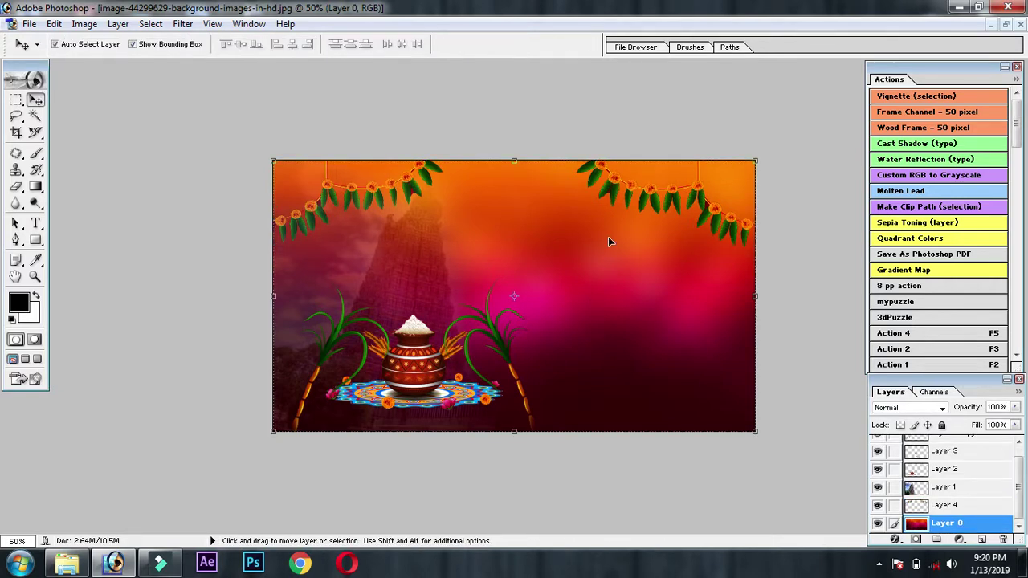
Step: Brighten the garland on Layer 4 with a Curves point at Input 91 / Output 163
scroll(969, 511, up, 1)
click(961, 446)
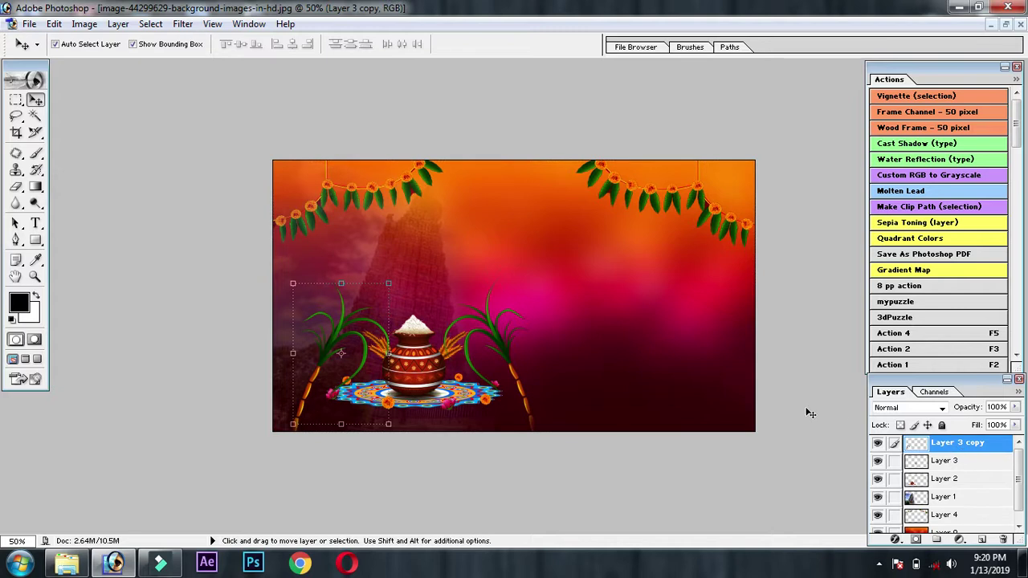
click(950, 466)
click(950, 497)
click(950, 515)
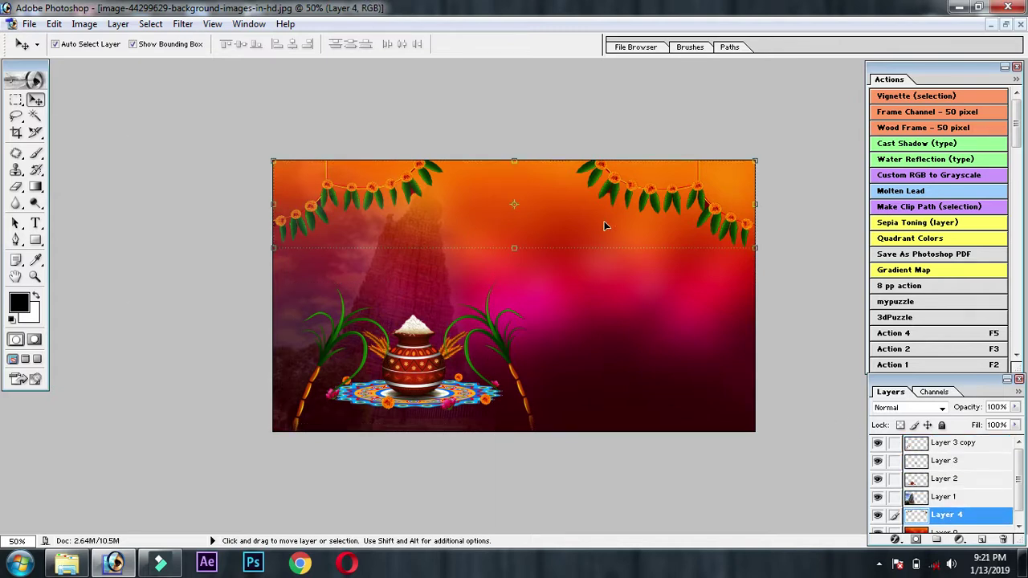
click(84, 24)
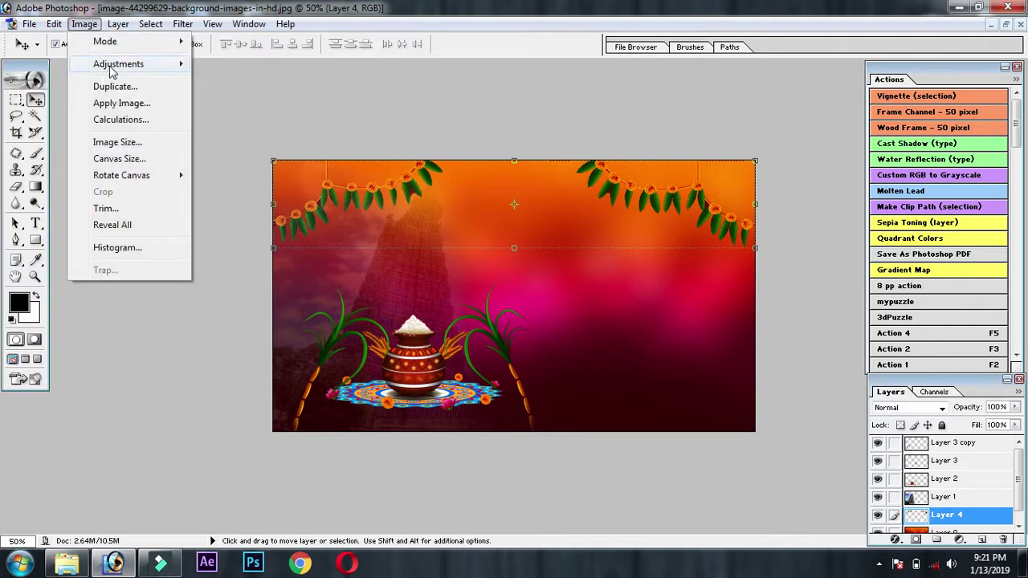
mouse_move(119, 63)
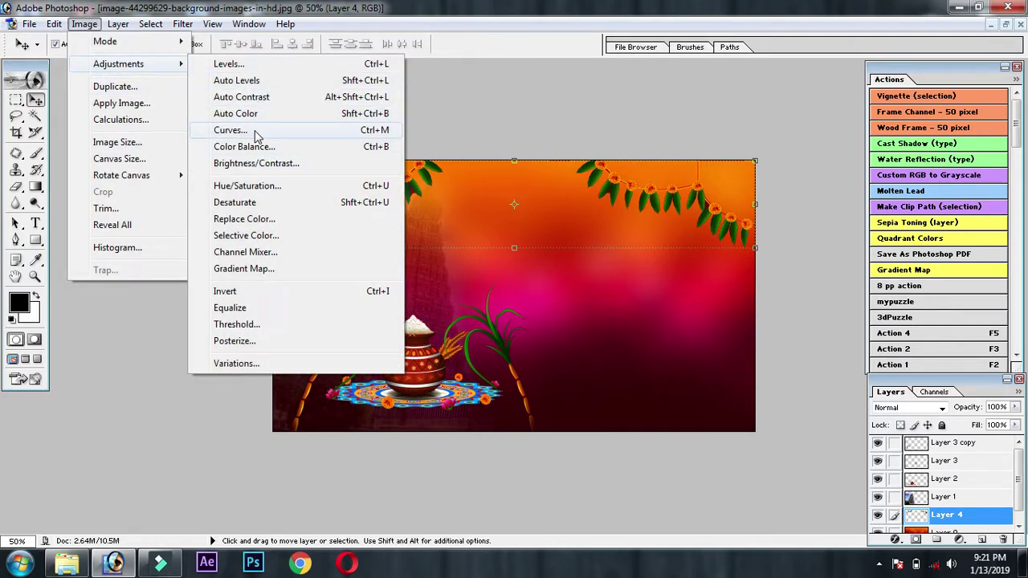
click(230, 131)
drag(731, 233, 715, 216)
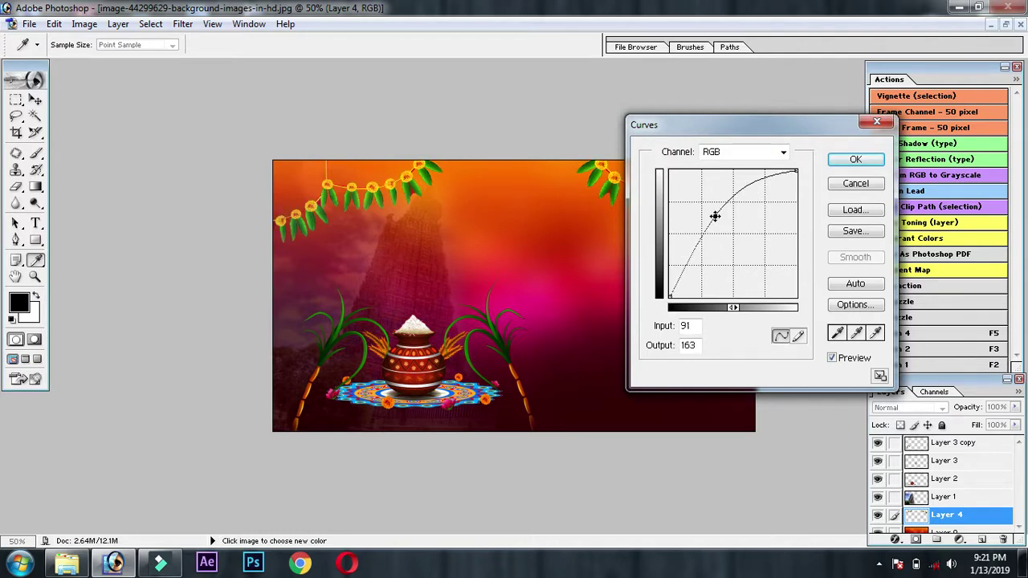
click(855, 160)
key(v)
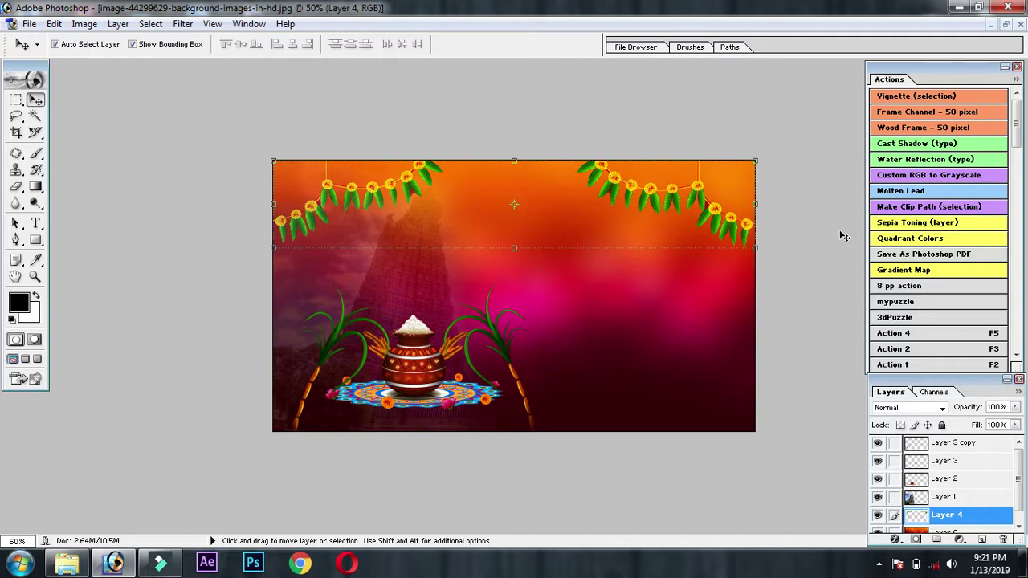
scroll(954, 503, down, 1)
click(962, 523)
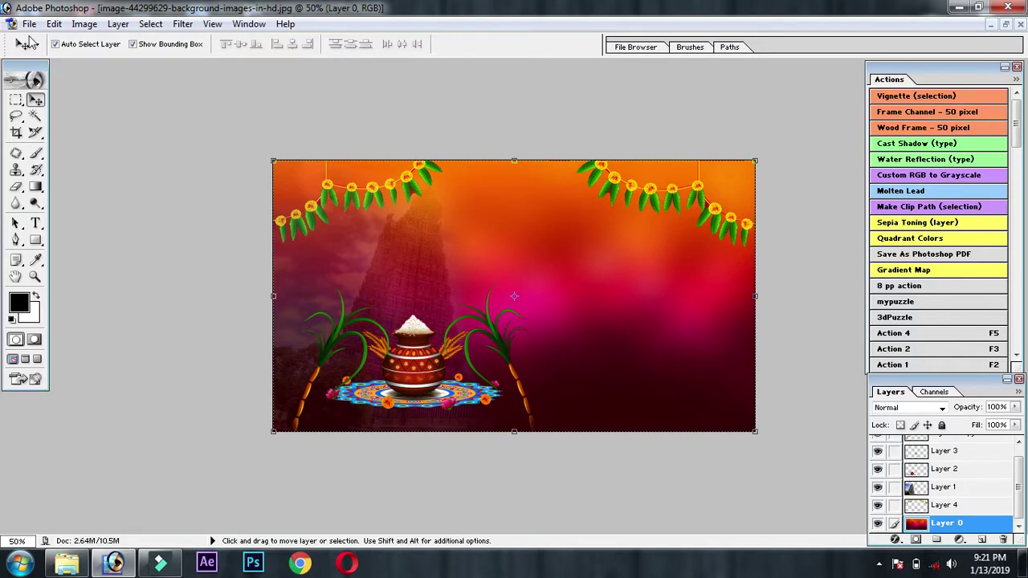
Step: Open Happpy.png and drag the HAPPY PONGAL title into the background as Layer 5
click(29, 23)
click(36, 58)
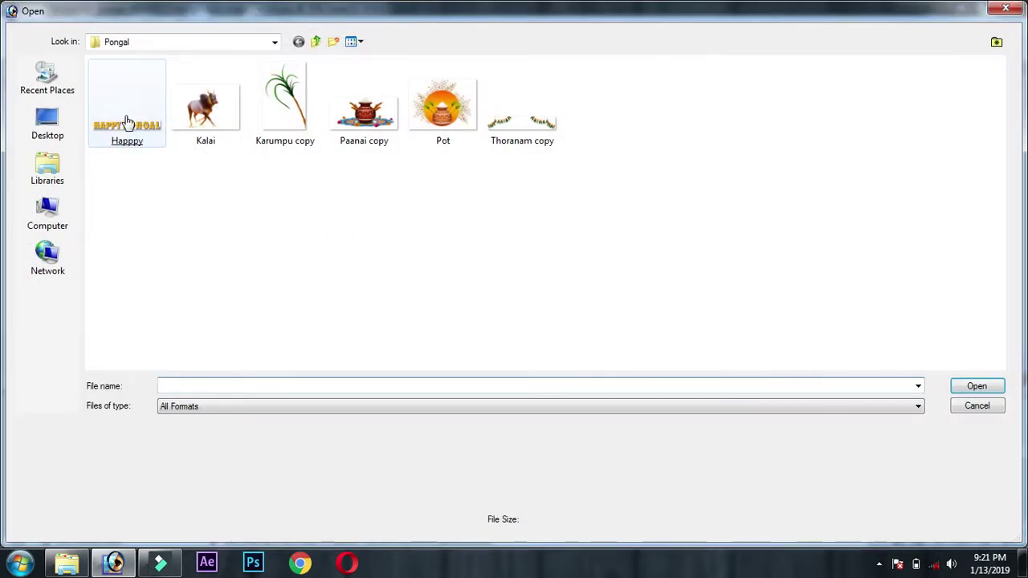
click(127, 124)
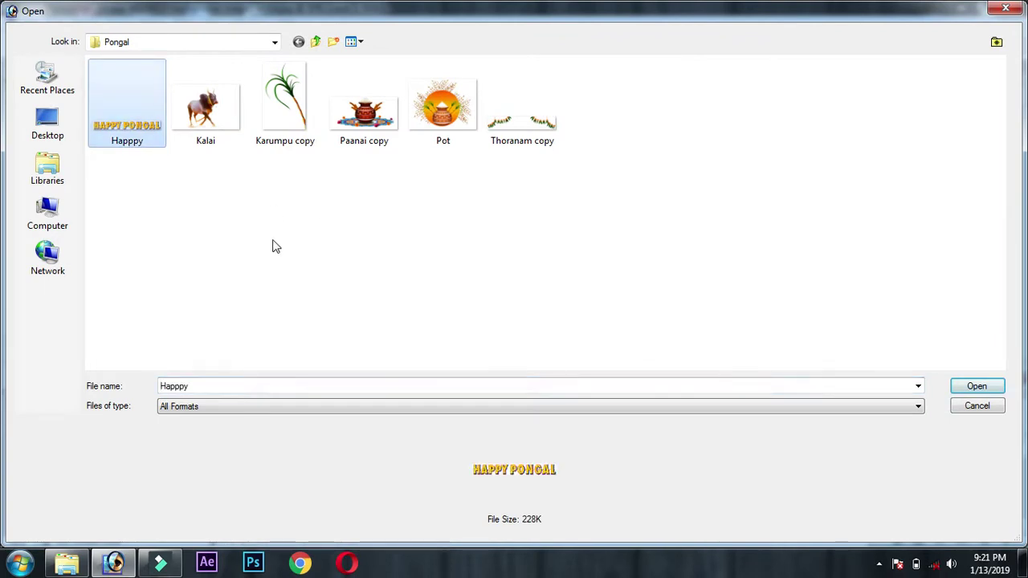
key(Return)
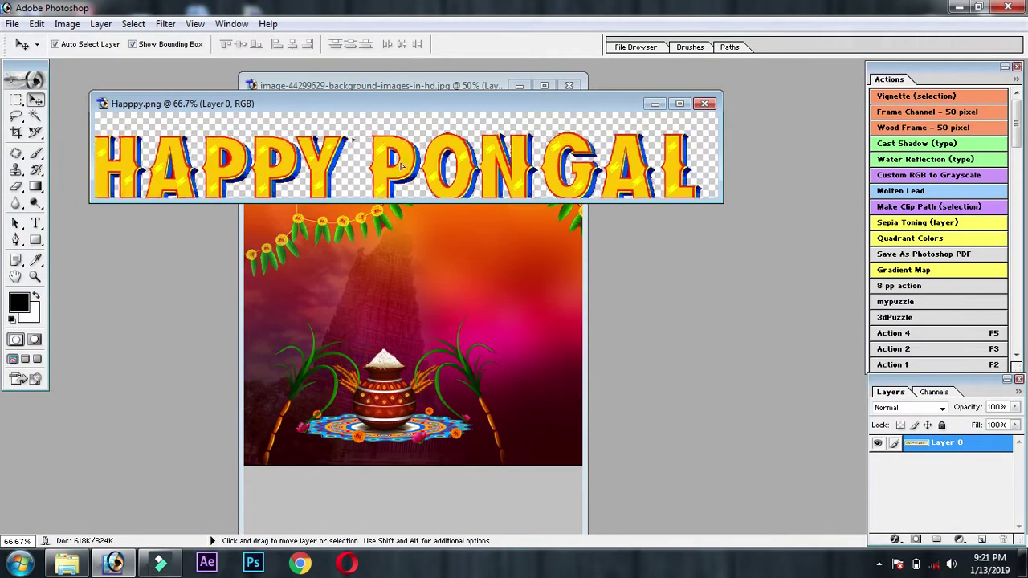
drag(380, 159, 421, 253)
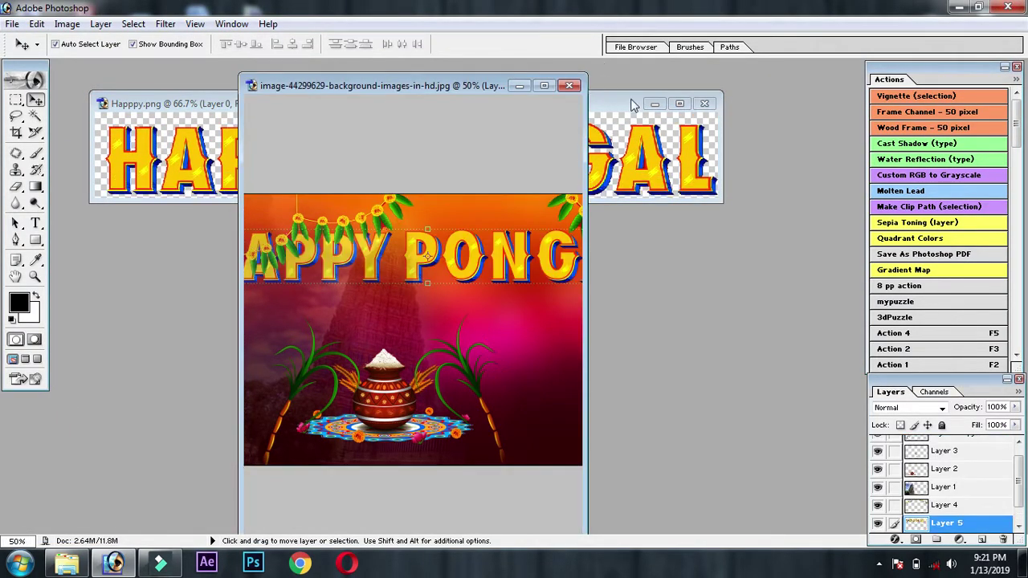
click(663, 97)
click(705, 103)
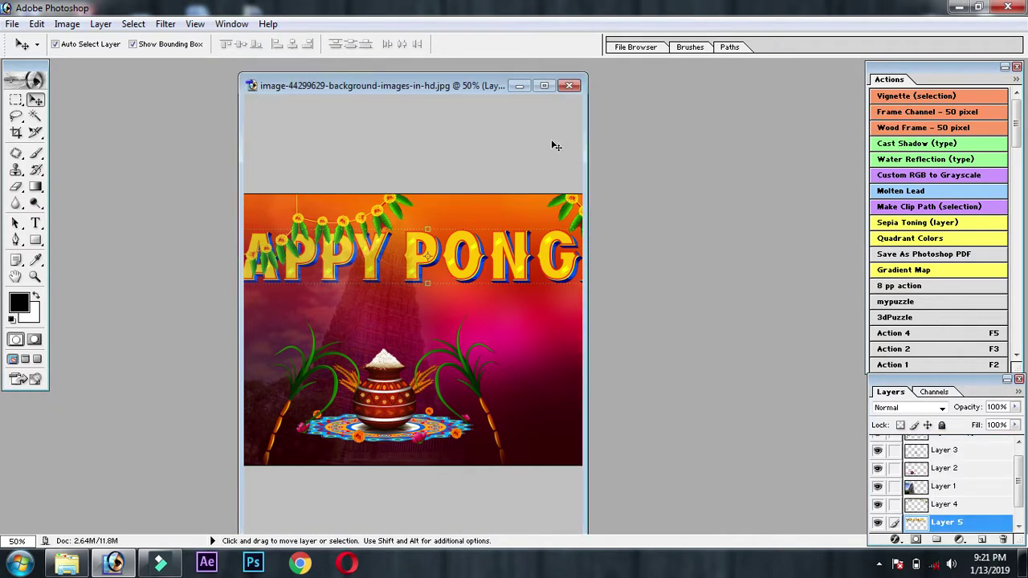
click(543, 85)
Step: Scale the title to about 57% and position it at top centre below the garland
mouse_move(246, 216)
mouse_down()
mouse_move(314, 237)
mouse_move(506, 250)
mouse_move(506, 234)
mouse_up()
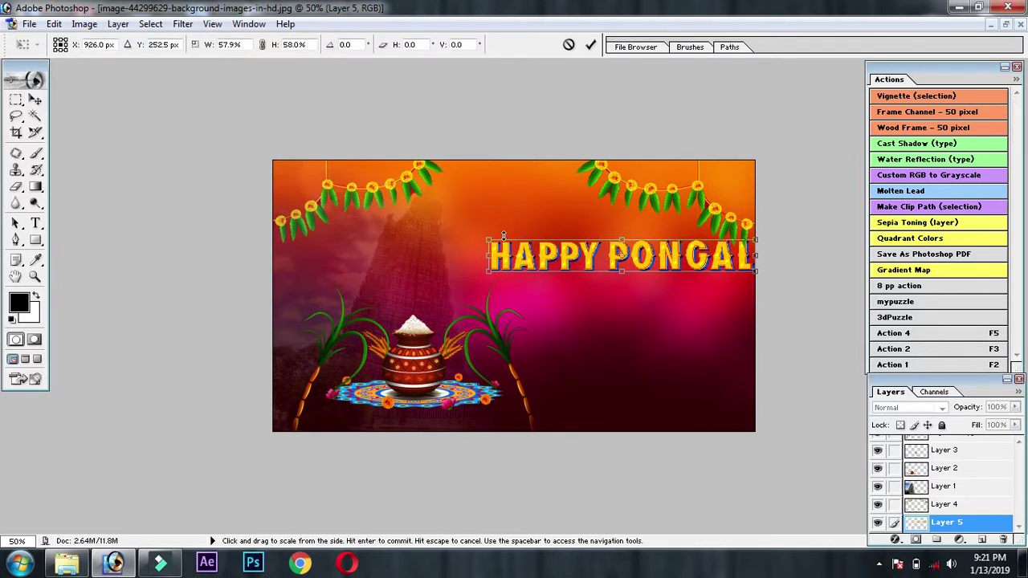
click(591, 44)
drag(658, 256, 545, 227)
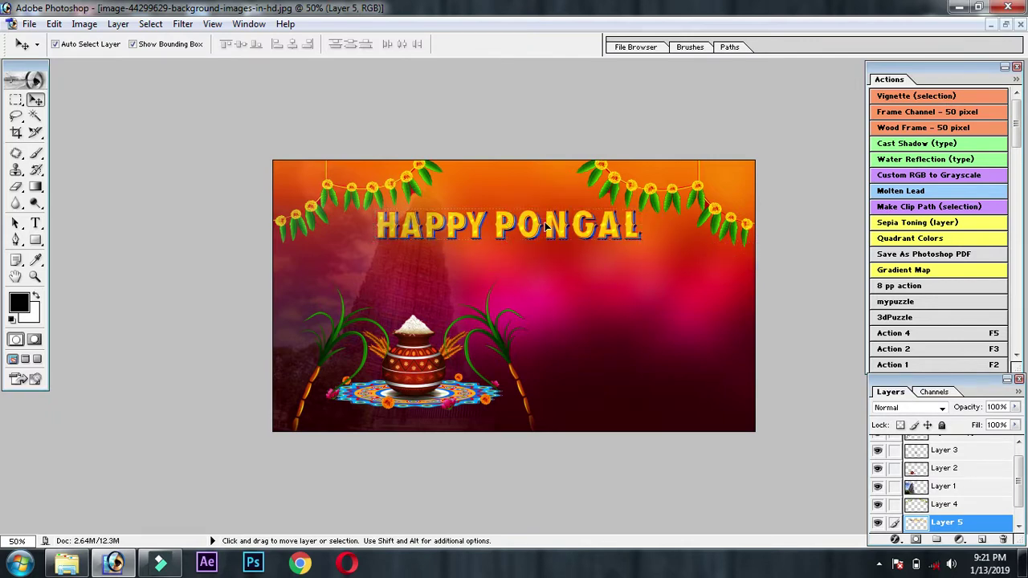
key(Up)
key(Up)
key(Up)
key(Up)
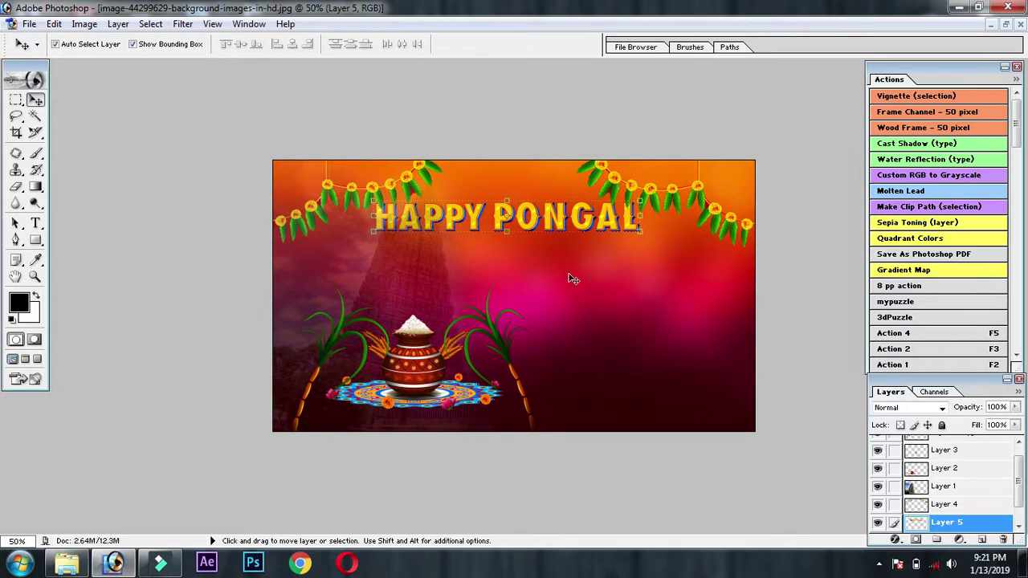
click(655, 335)
click(942, 494)
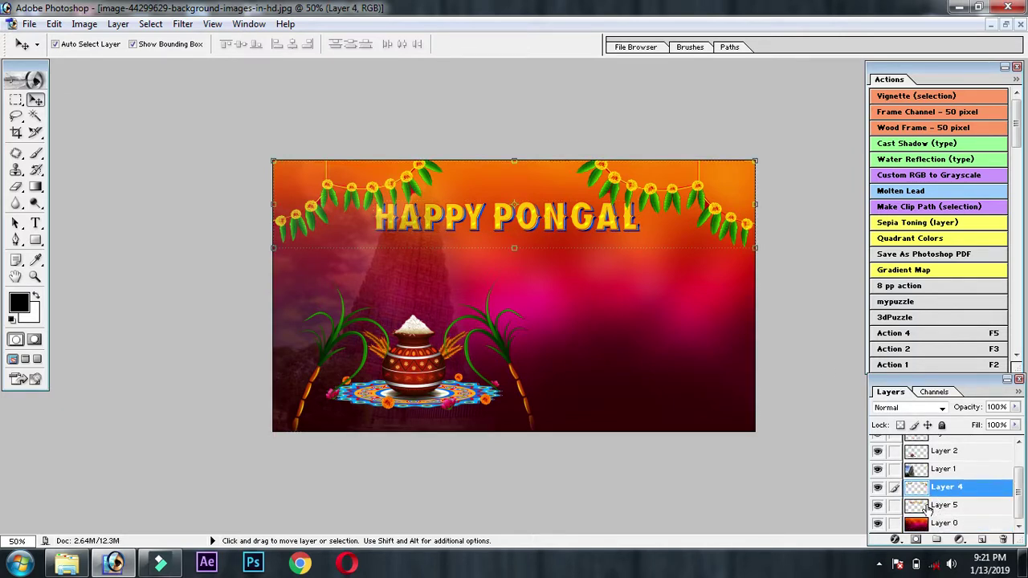
click(877, 505)
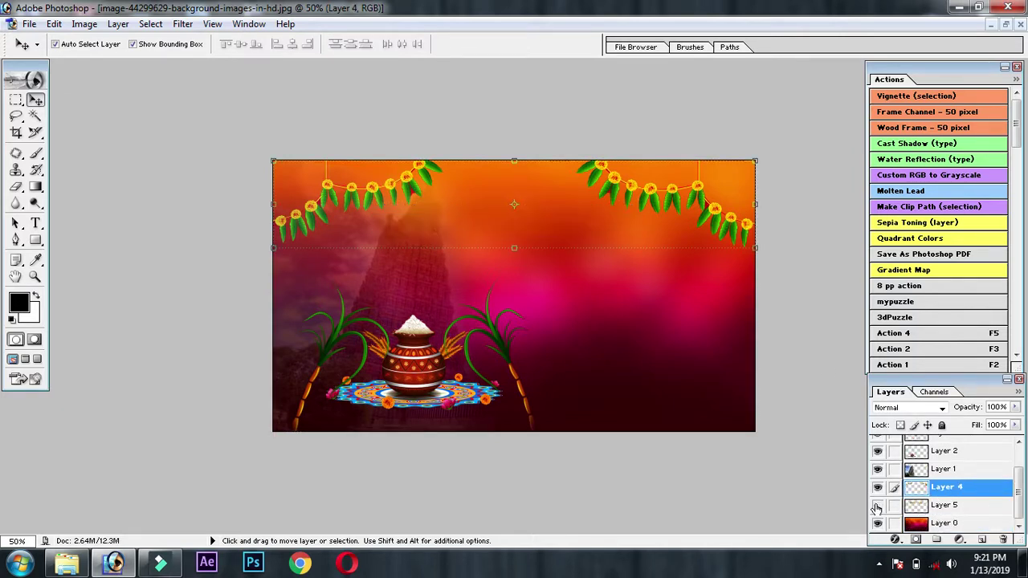
click(949, 505)
drag(948, 506, 948, 485)
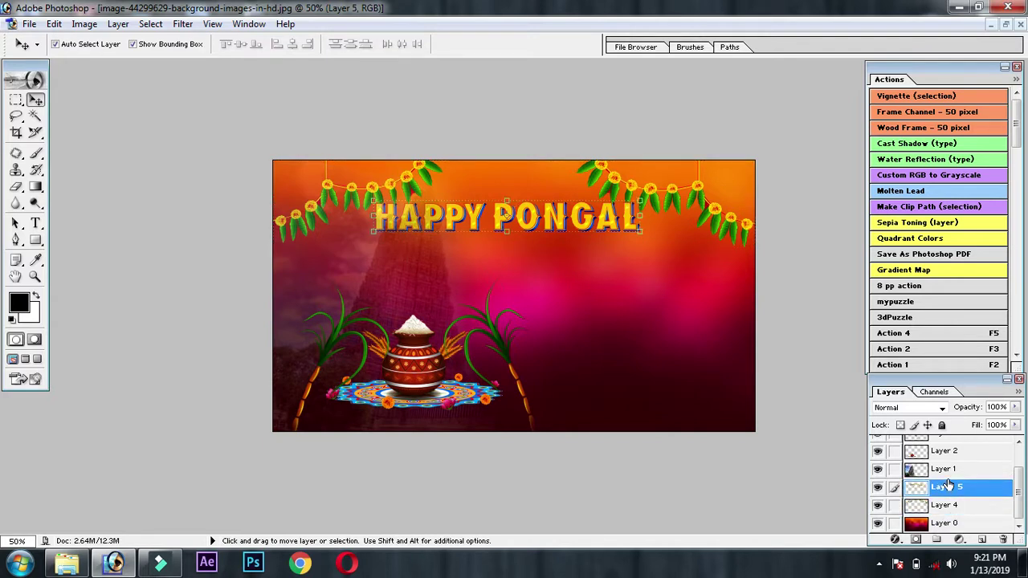
click(613, 319)
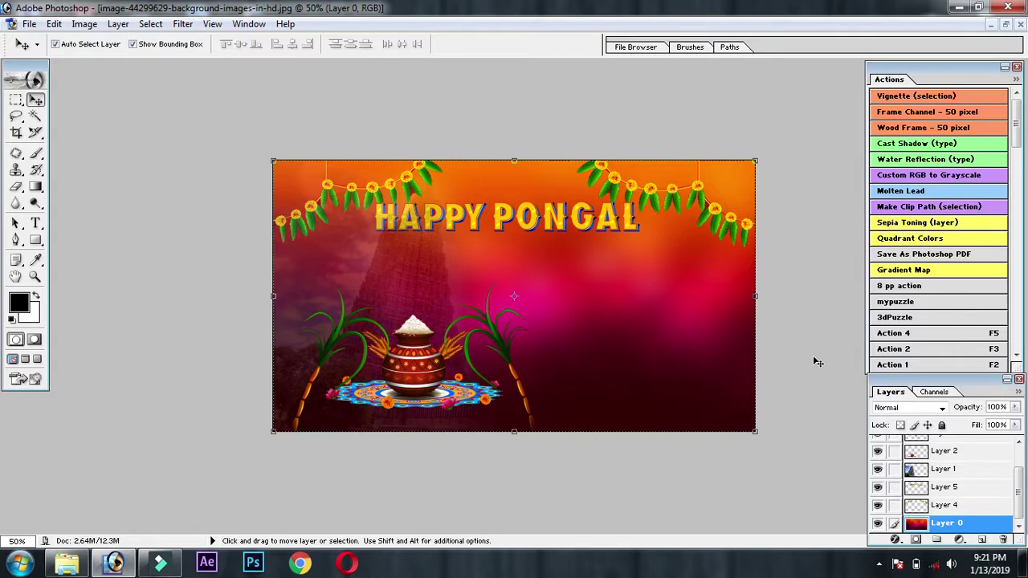
mouse_move(953, 496)
mouse_down()
mouse_move(950, 511)
mouse_move(932, 508)
mouse_up()
click(393, 379)
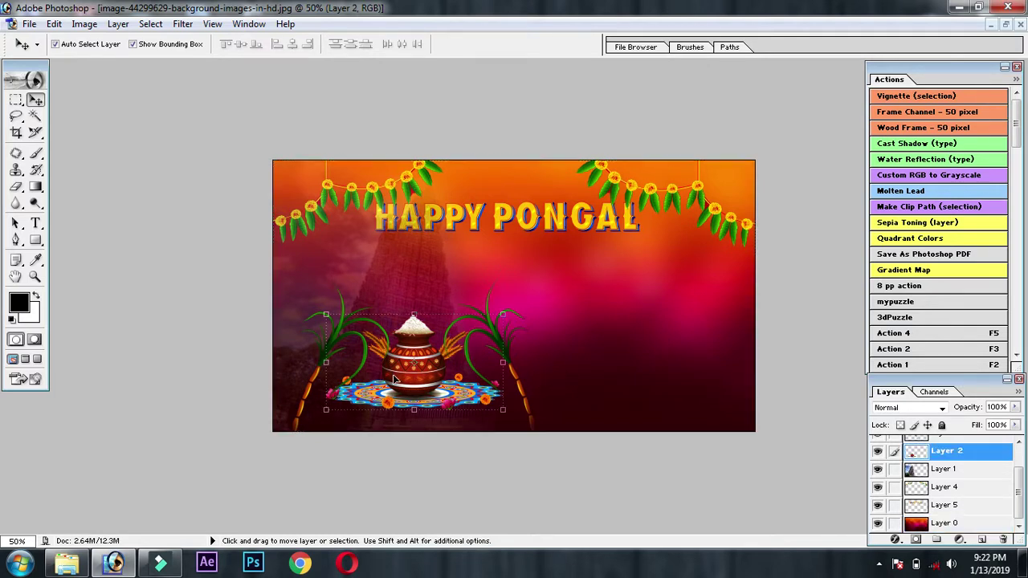
right_click(395, 381)
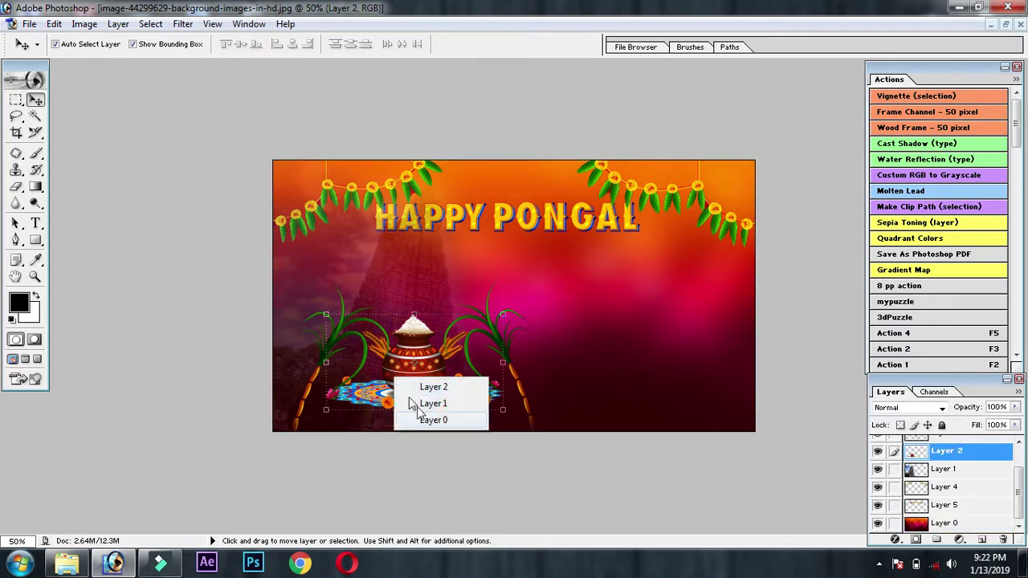
click(407, 388)
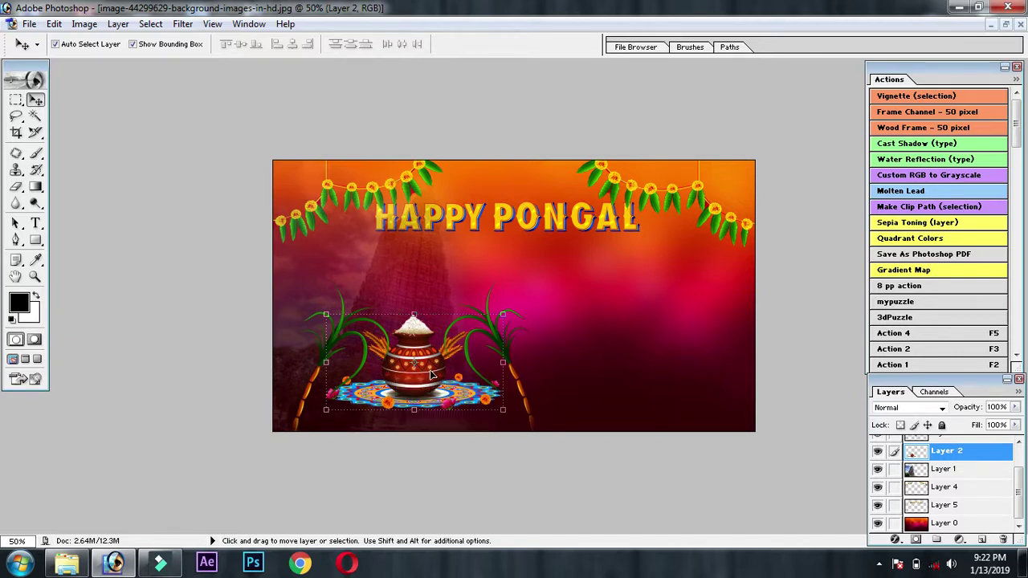
Step: Brighten the pot on Layer 2 with a Curves adjustment
key(ctrl+m)
drag(731, 233, 711, 231)
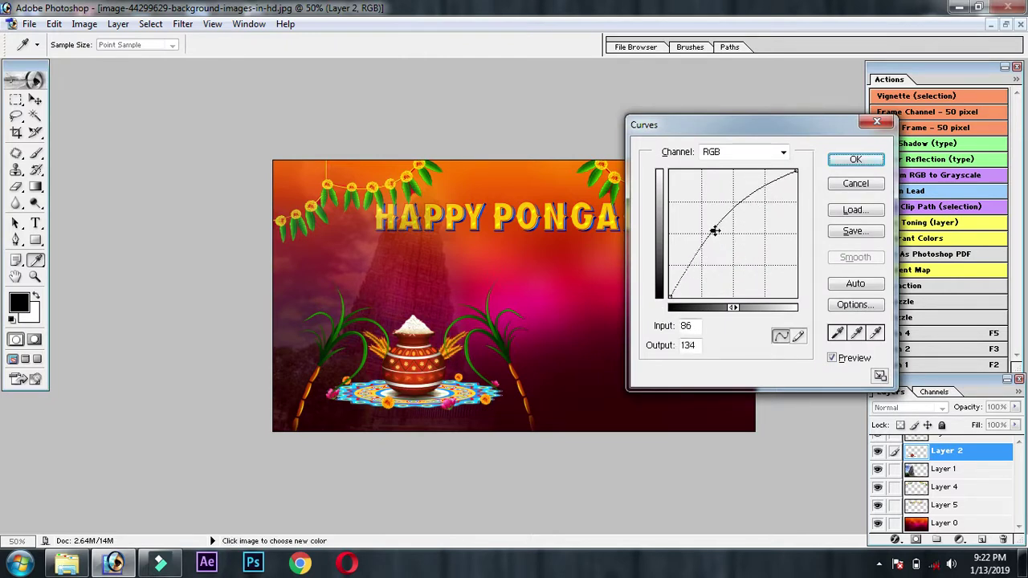
click(855, 159)
key(ctrl+t)
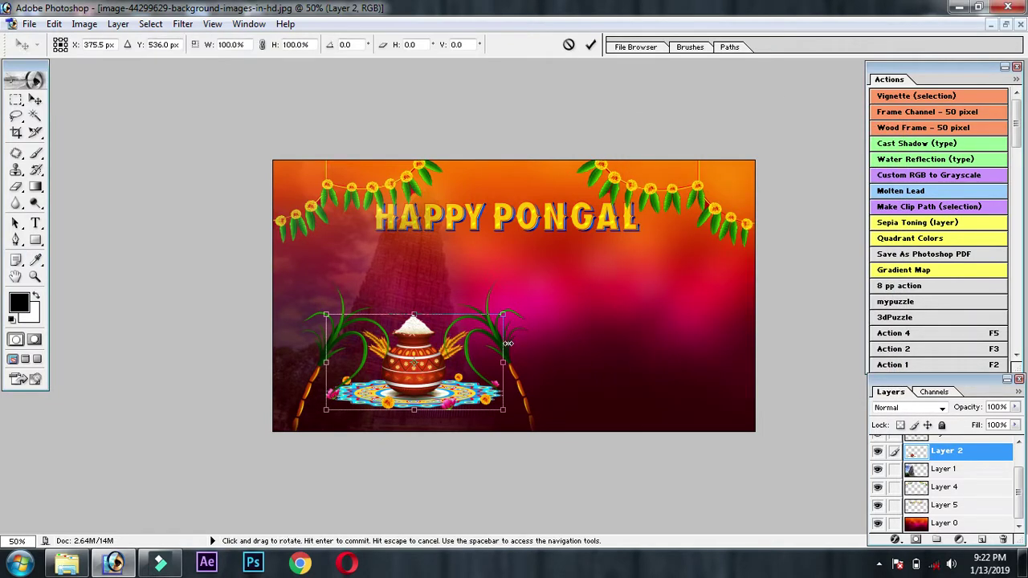
key(Return)
Step: Select the sugarcane Layer 3 and brighten it with Curves
right_click(522, 325)
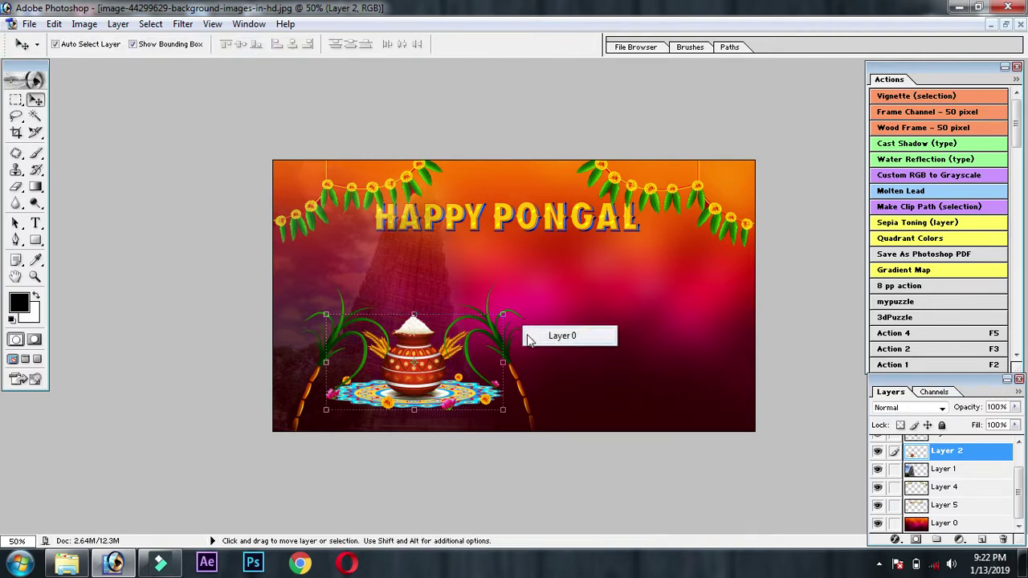
click(530, 336)
right_click(507, 340)
click(486, 337)
right_click(487, 336)
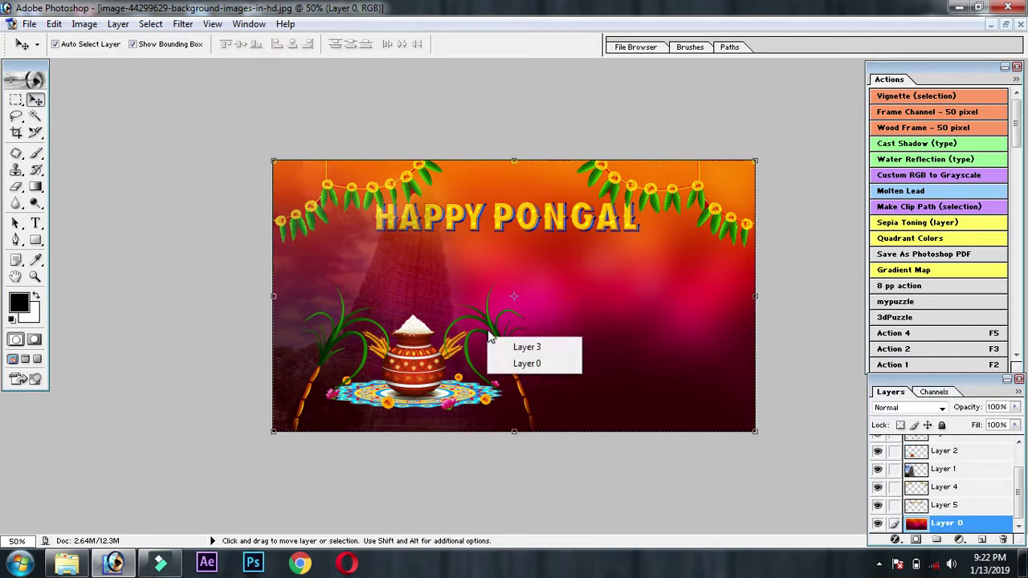
click(496, 346)
key(ctrl+m)
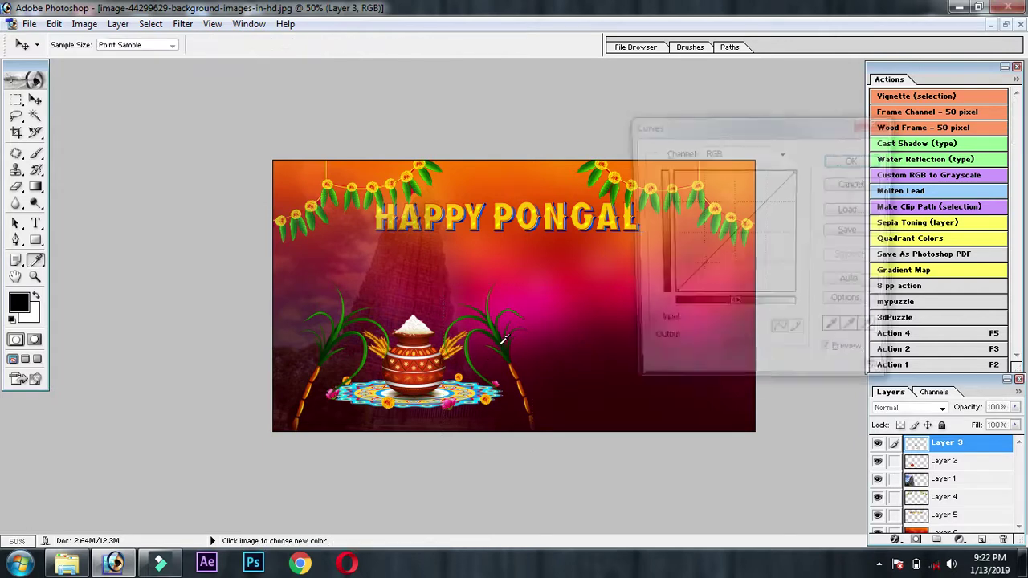
drag(733, 235, 710, 232)
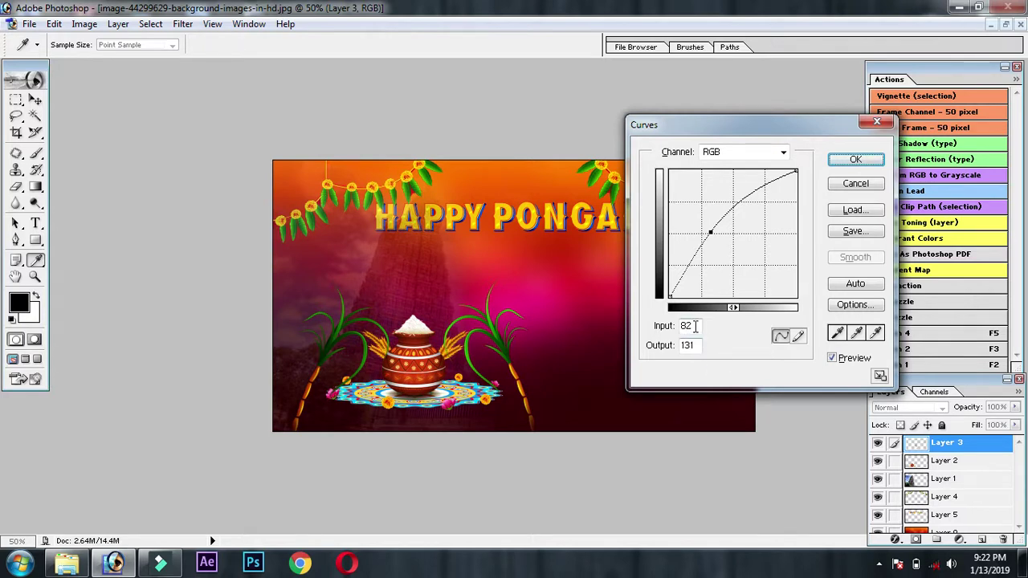
click(855, 159)
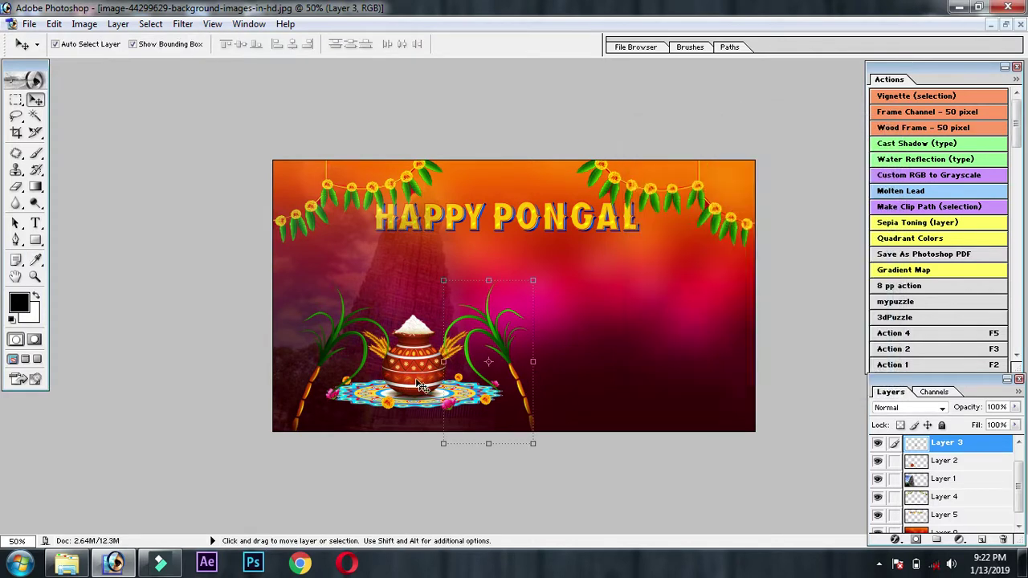
Step: Duplicate the sugarcane and brighten Layer 3 copy with a Curves point at Input 82
key(ctrl+j)
right_click(351, 350)
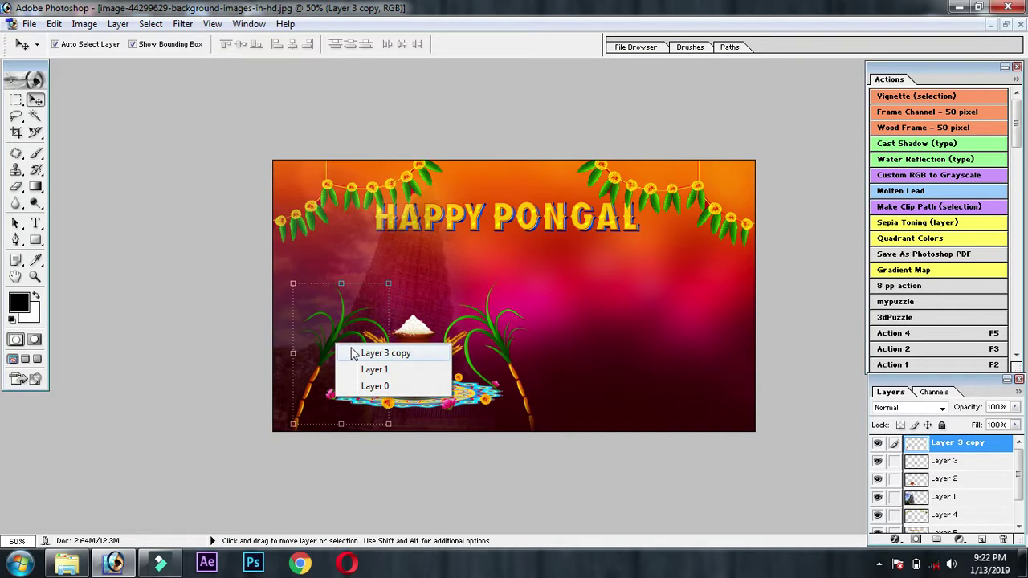
click(351, 357)
key(ctrl+m)
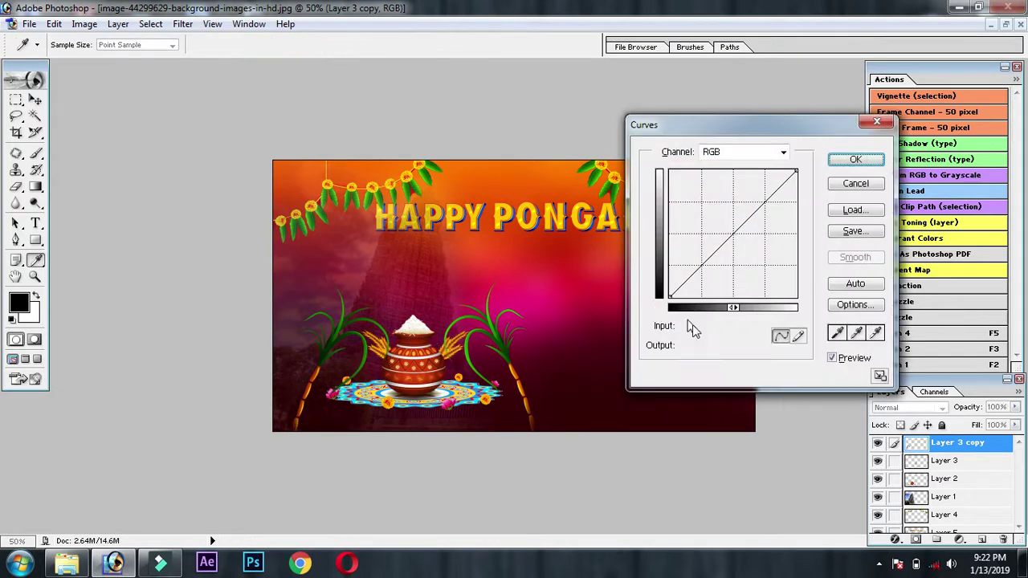
click(727, 234)
double_click(686, 326)
text(82)
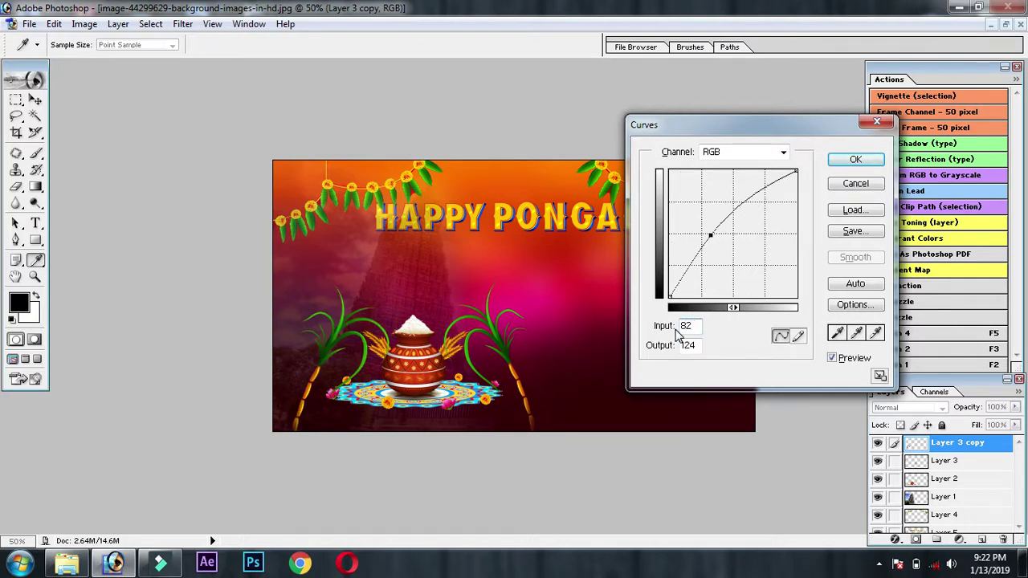
key(Return)
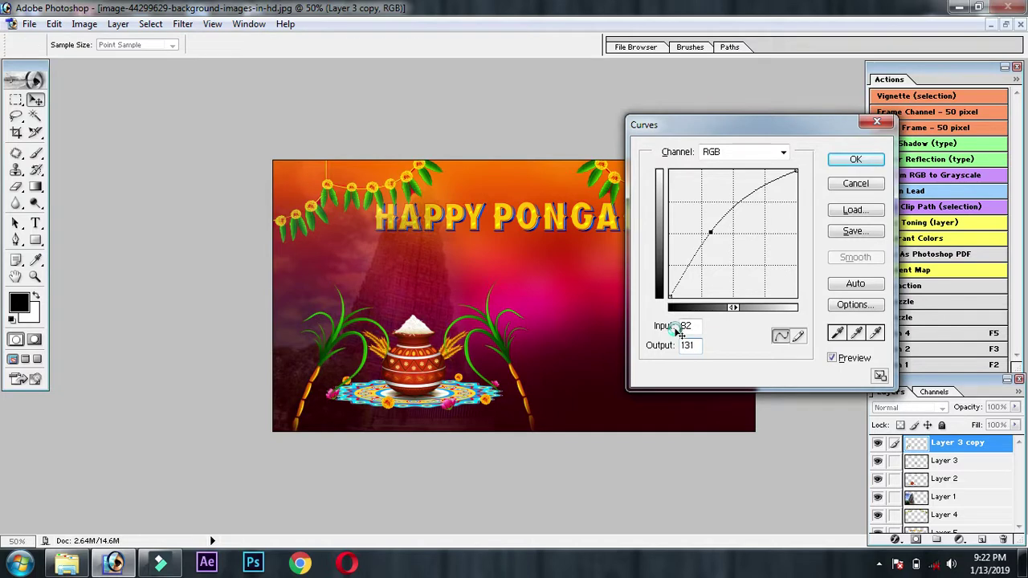
click(676, 333)
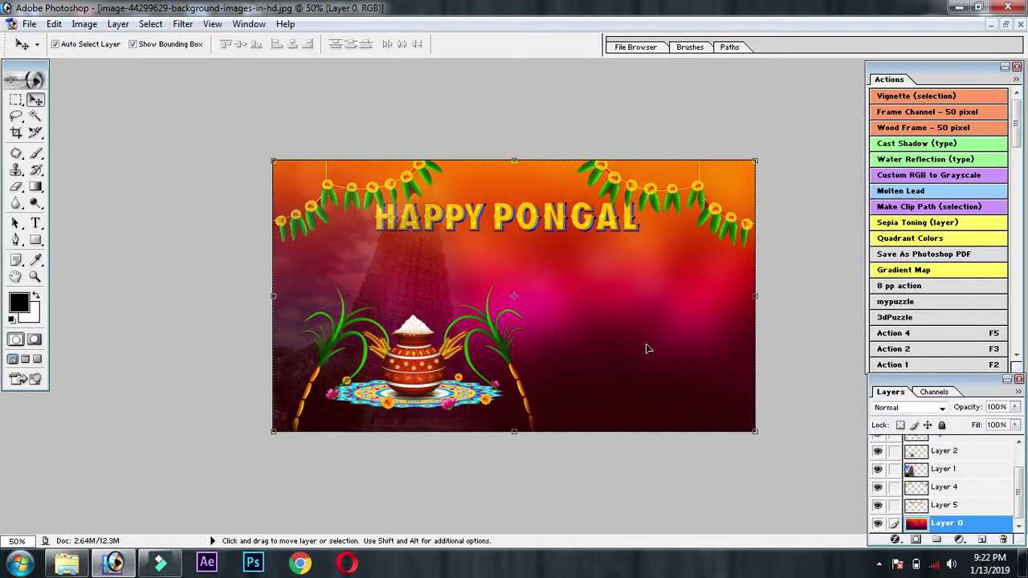
Step: Adjust the background Layer 0's tones with a Curves tweak
key(ctrl+m)
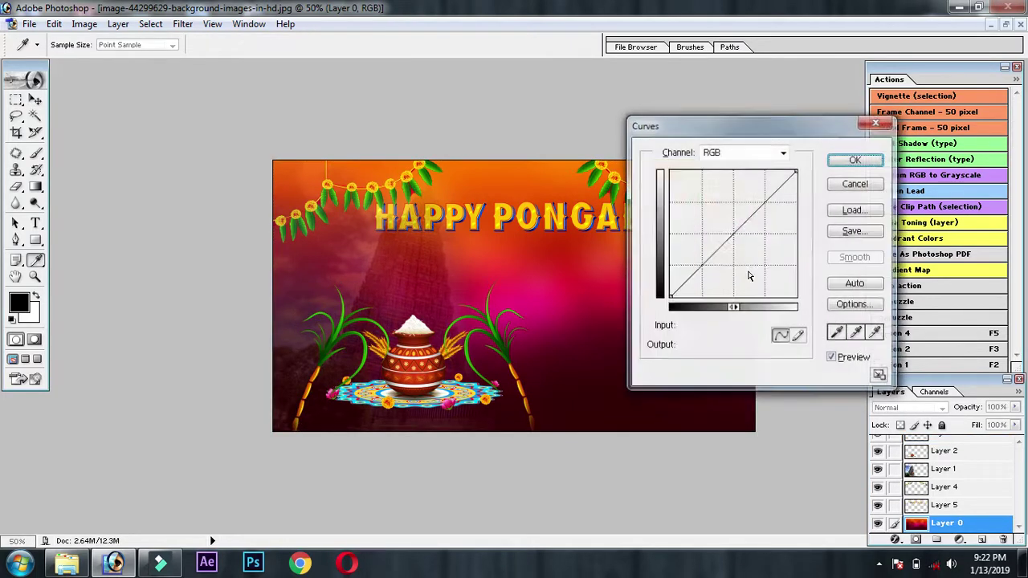
mouse_move(736, 242)
mouse_down()
mouse_move(756, 215)
mouse_move(719, 220)
mouse_move(726, 232)
mouse_up()
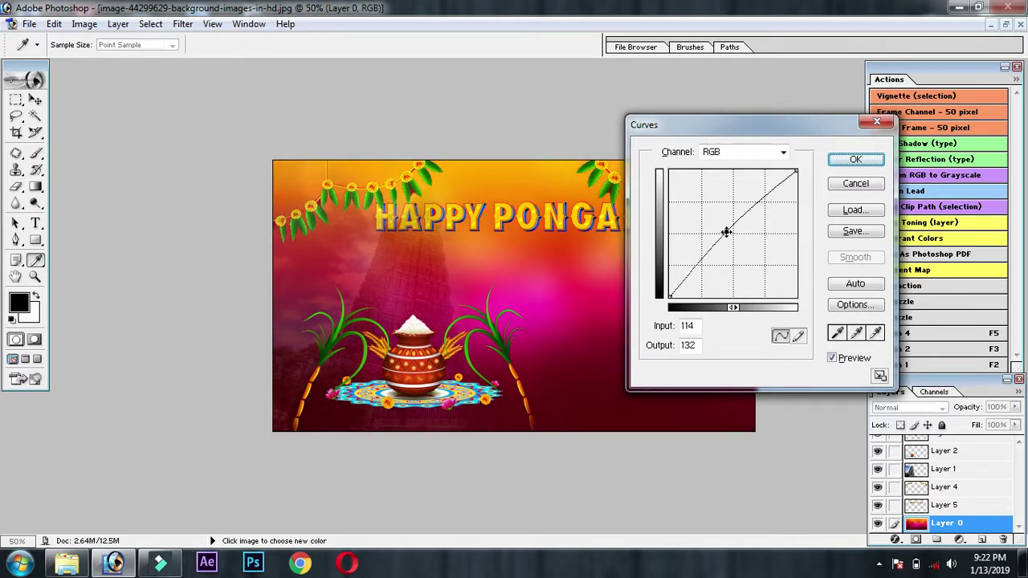
click(843, 164)
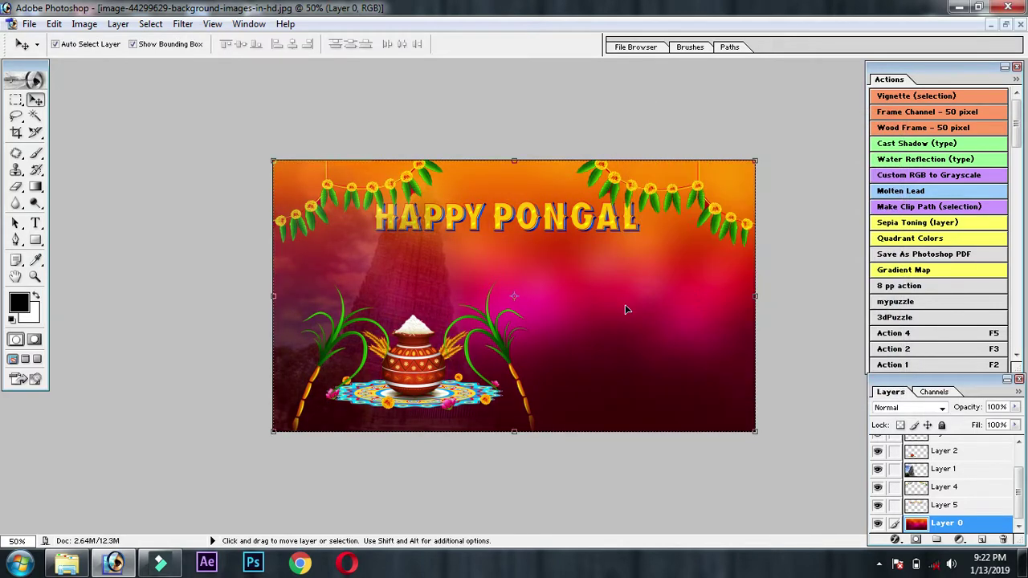
Step: Shift the background hue by about -165 to a blue-teal shade
key(ctrl+u)
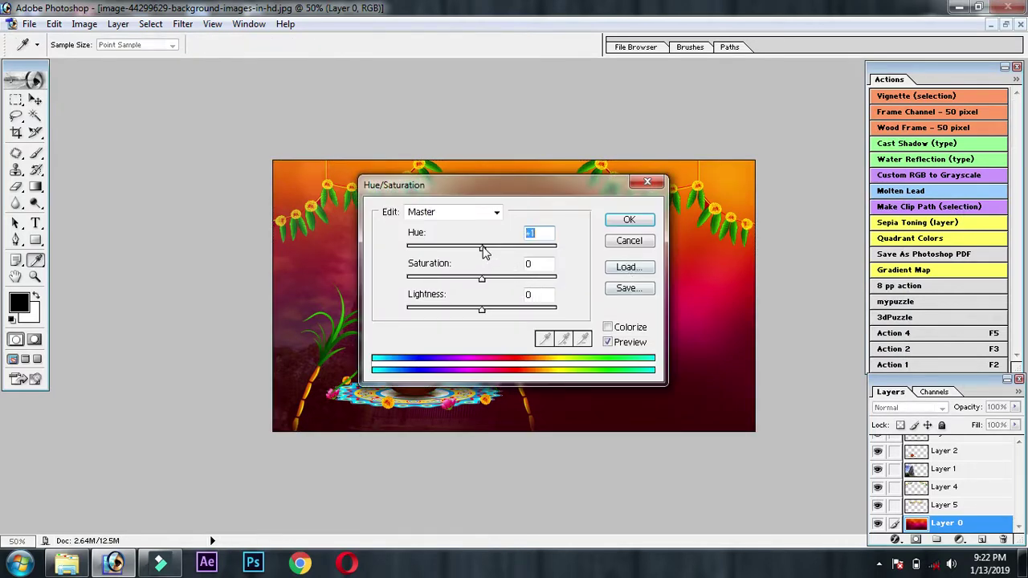
drag(484, 252, 462, 248)
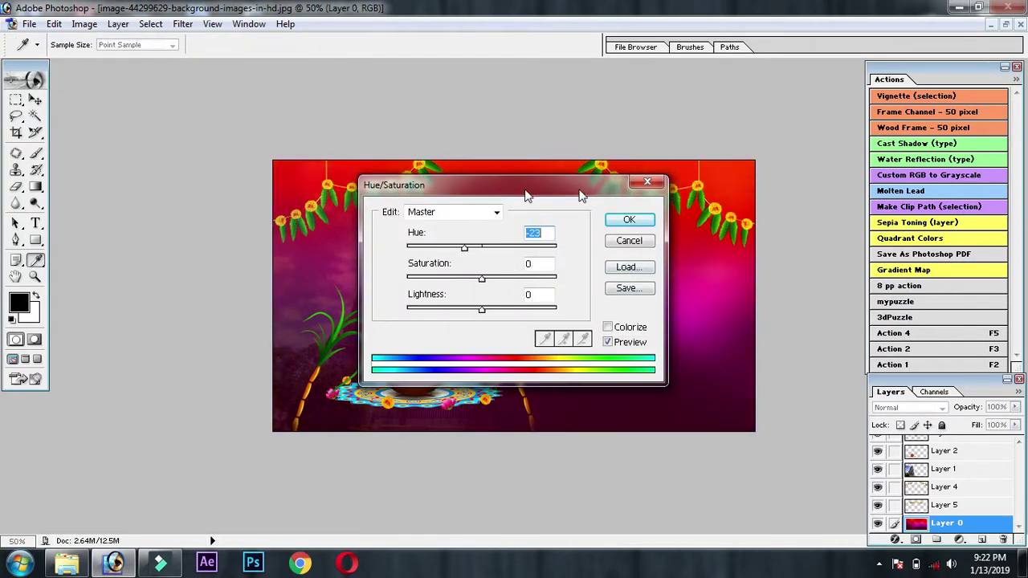
drag(526, 195, 905, 102)
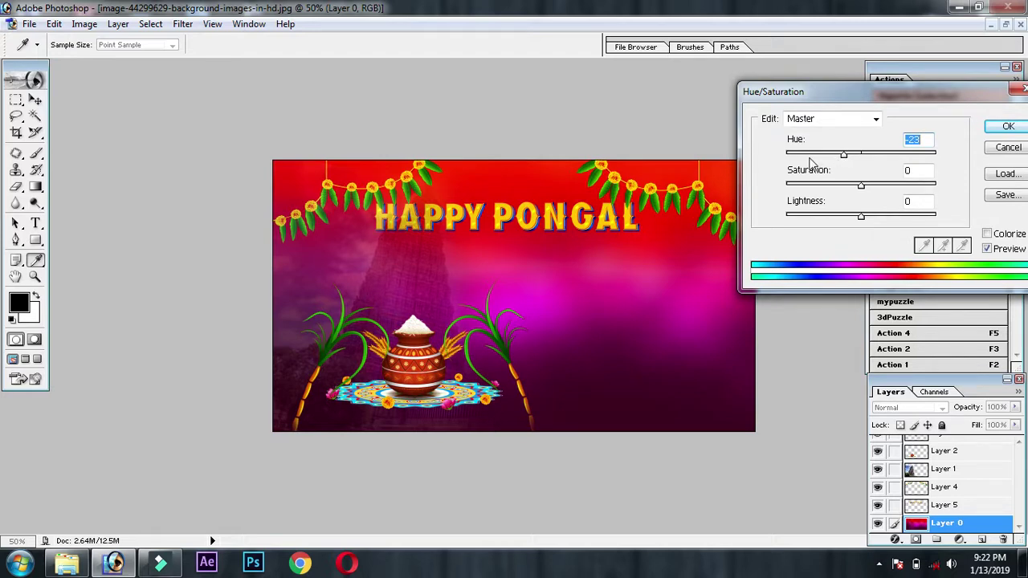
drag(844, 153, 791, 155)
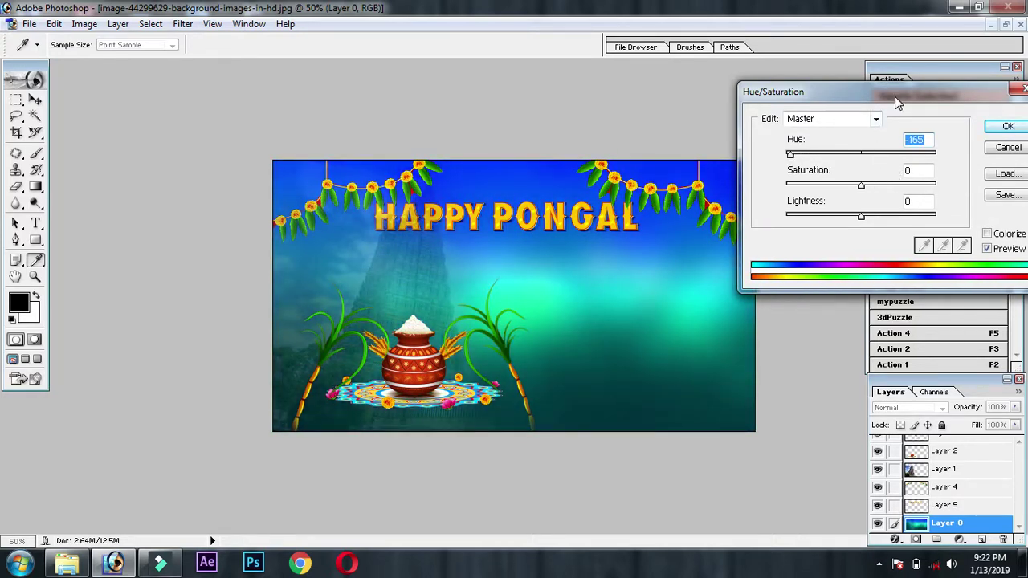
drag(897, 101, 815, 109)
click(922, 134)
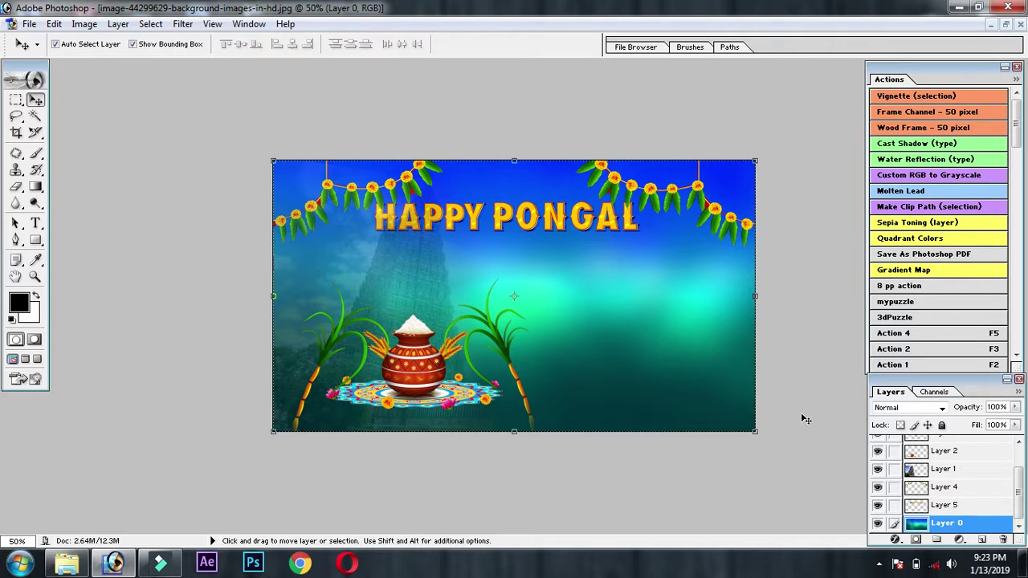
Step: Add empty Layer 6 above Layer 3 copy and draw an oval selection right of the pot
scroll(937, 474, up, 2)
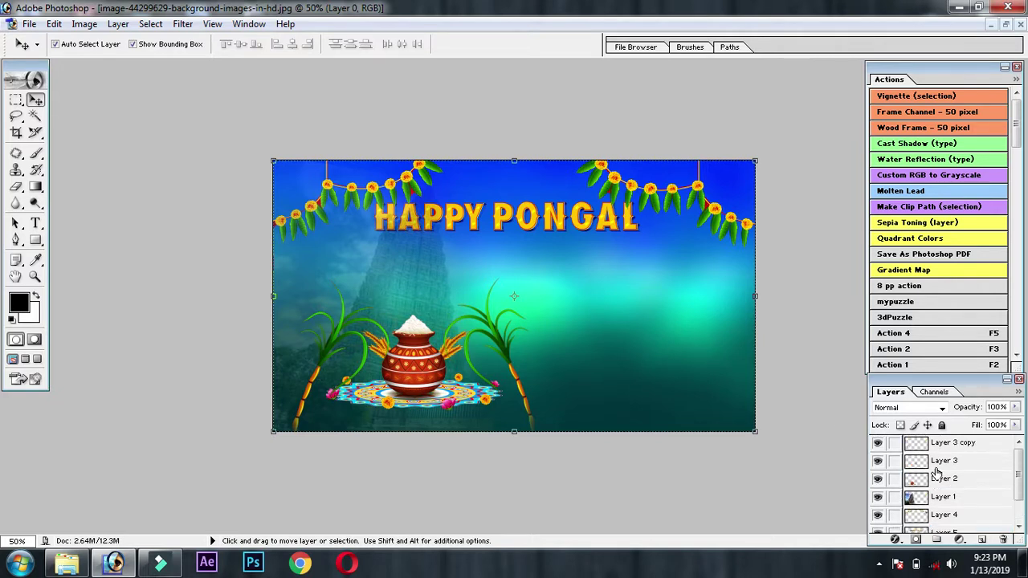
click(957, 444)
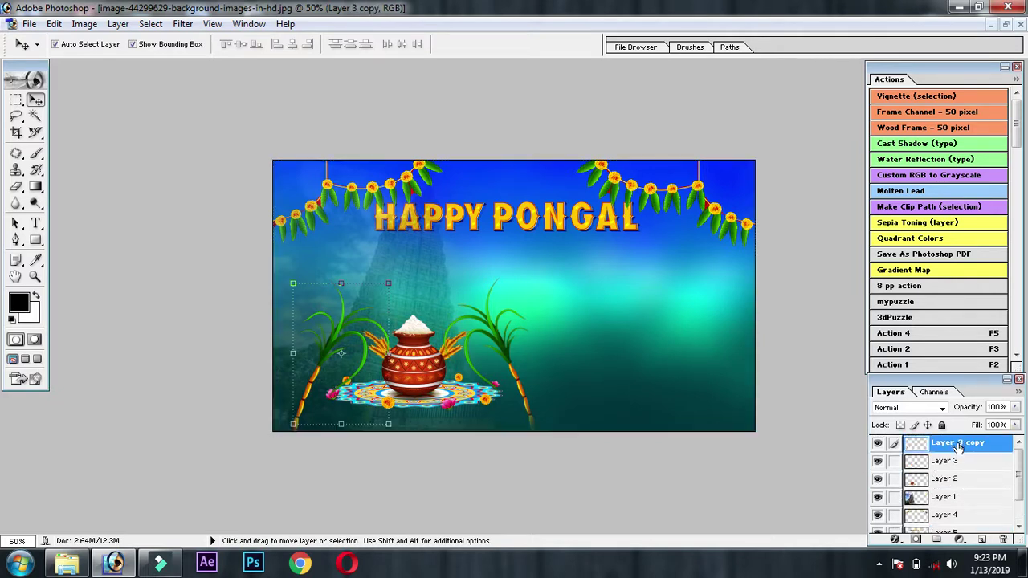
click(982, 540)
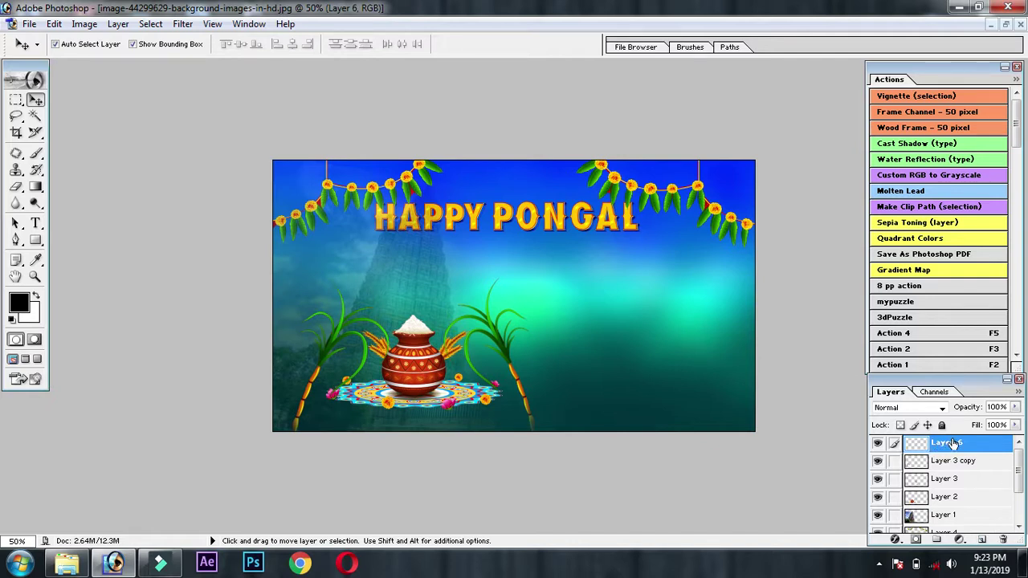
click(16, 100)
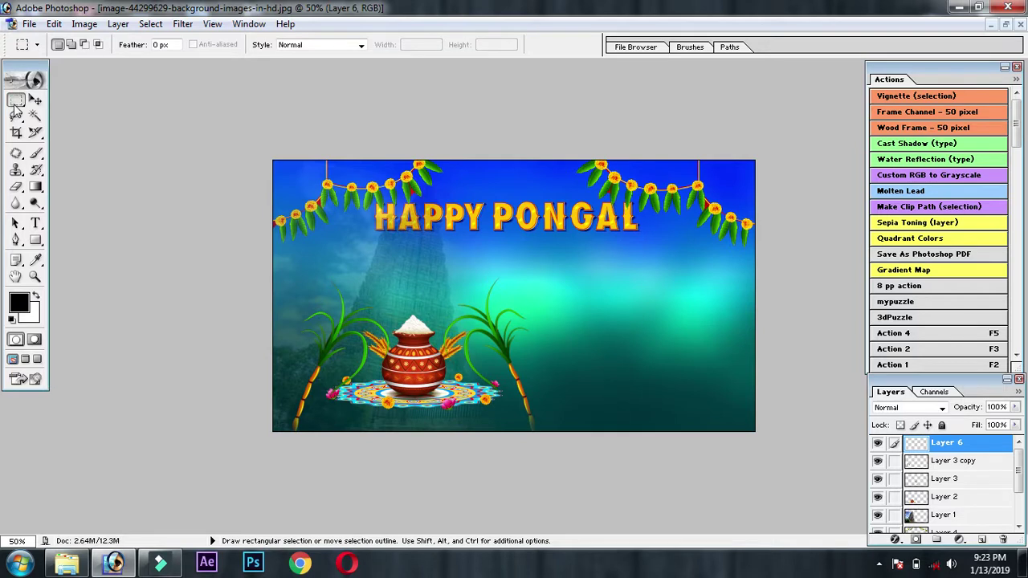
drag(16, 104, 69, 115)
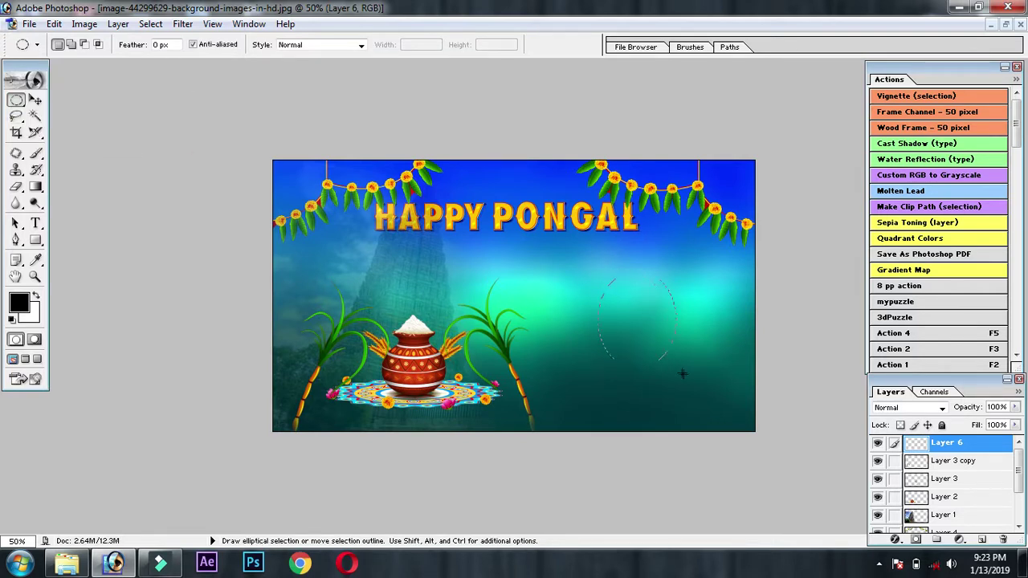
drag(702, 391, 708, 409)
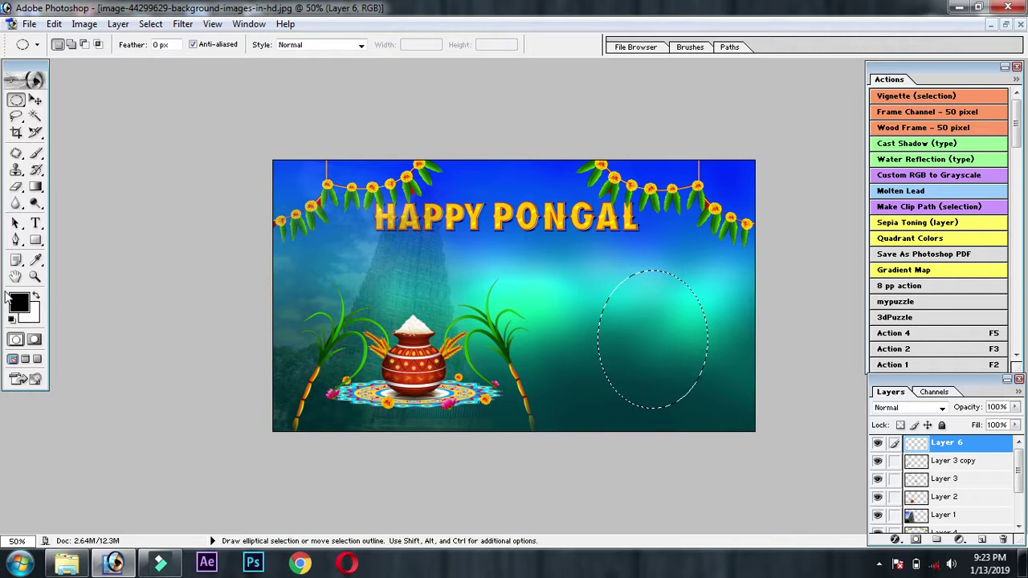
Step: Set the background colour to bright green 1AFE35
click(31, 315)
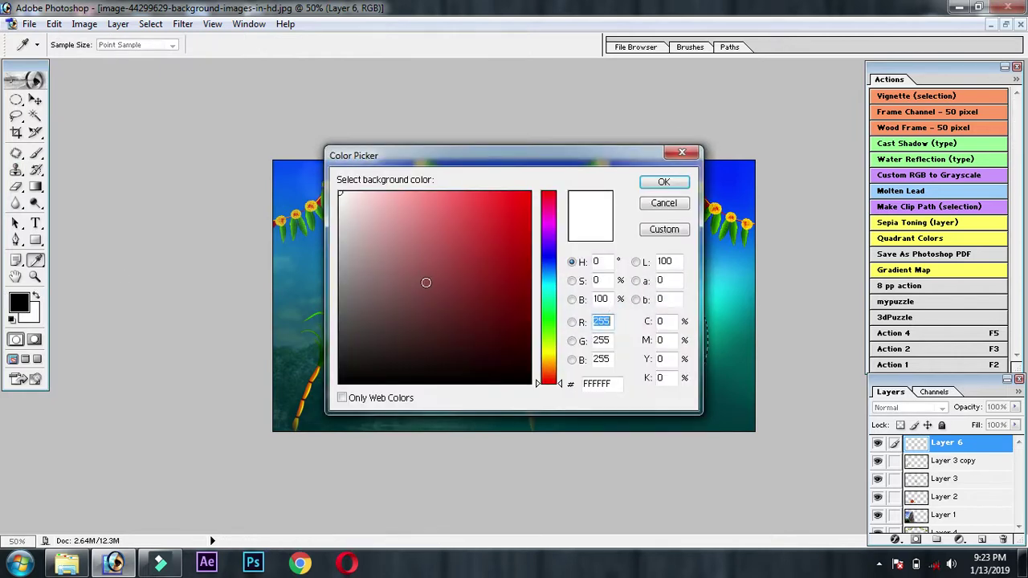
click(551, 316)
click(511, 194)
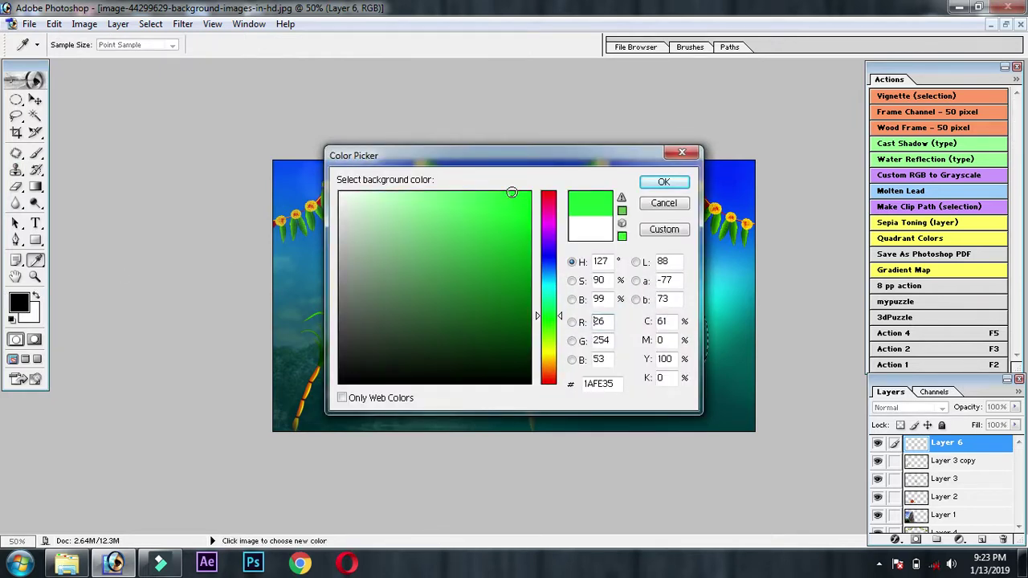
click(661, 183)
Step: Fill the oval on Layer 6 with the background colour and deselect it
click(84, 23)
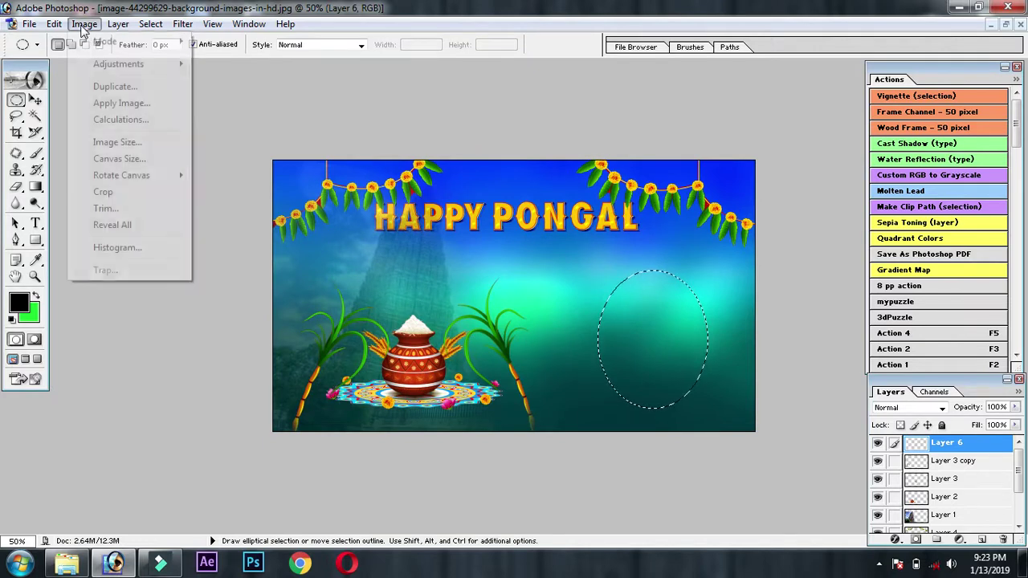
click(81, 264)
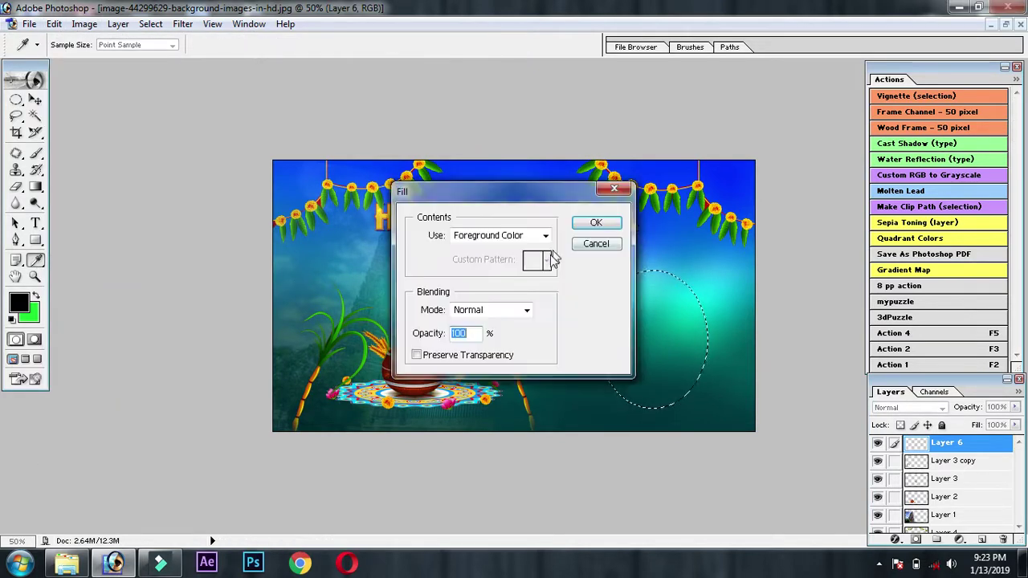
click(511, 241)
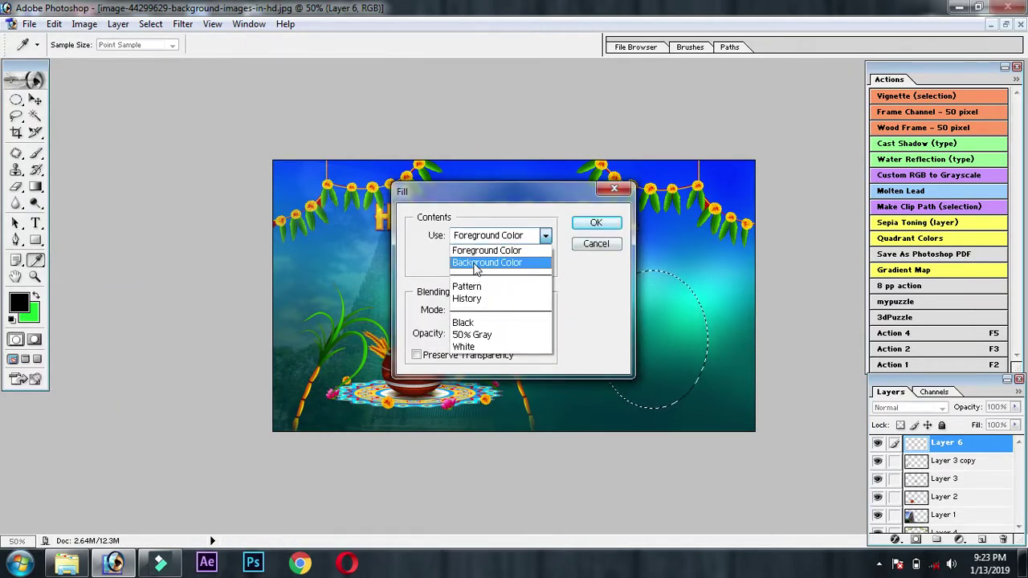
click(477, 265)
click(487, 239)
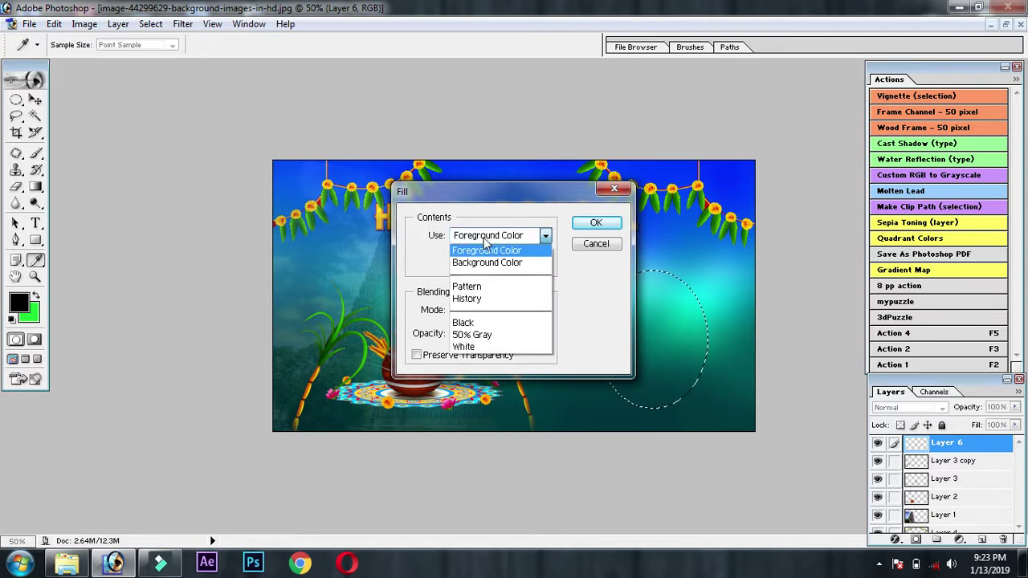
click(481, 265)
click(596, 222)
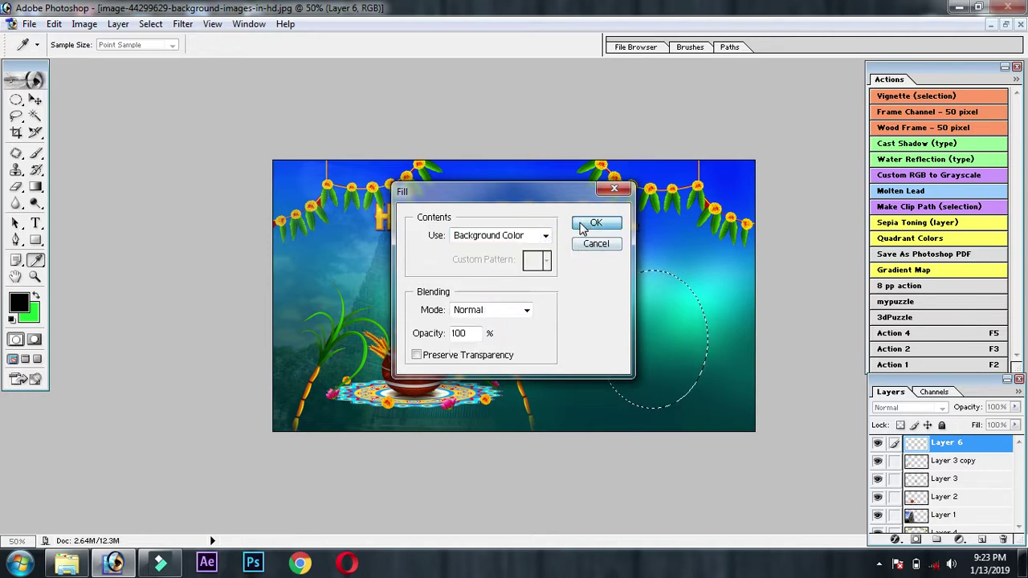
key(ctrl+d)
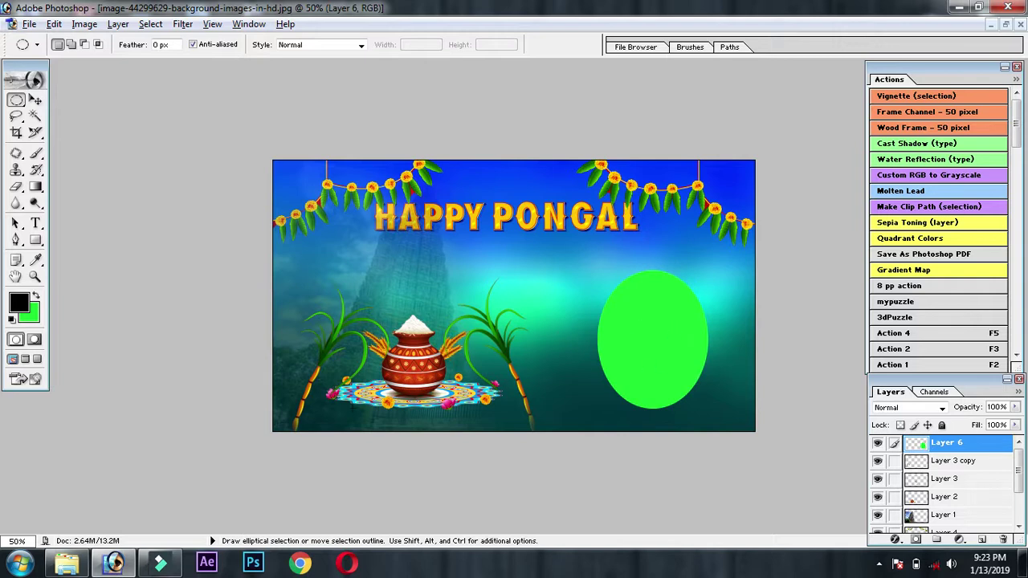
Step: Drag 02.jpg from Downloads > Photo in Explorer into Photoshop to open it
click(69, 567)
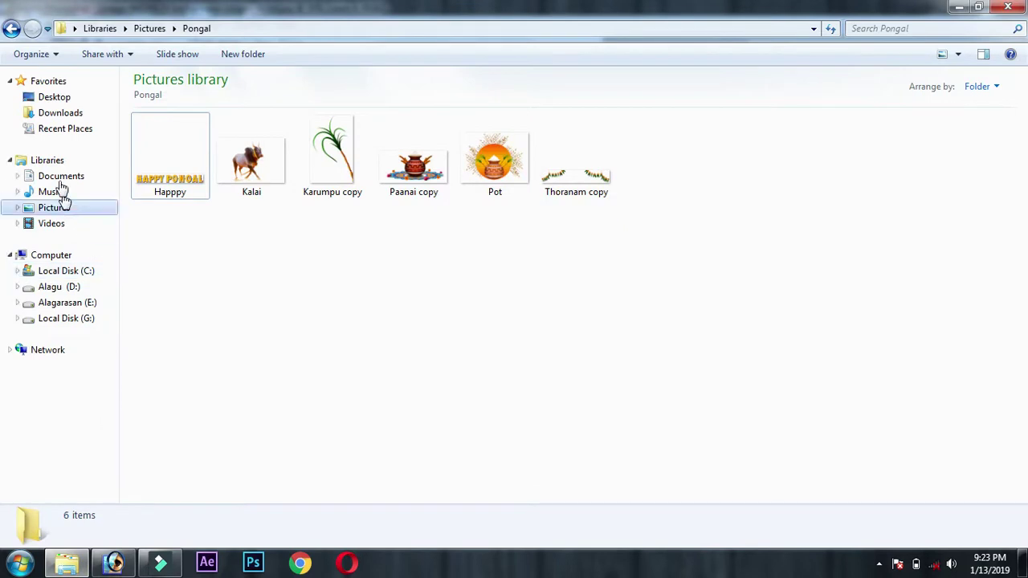
click(50, 191)
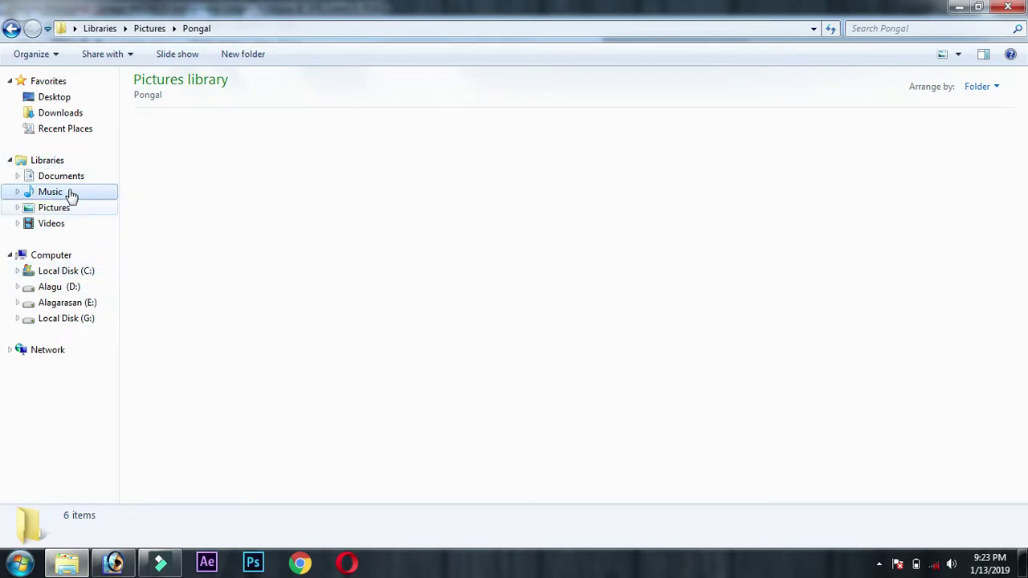
click(62, 210)
click(83, 113)
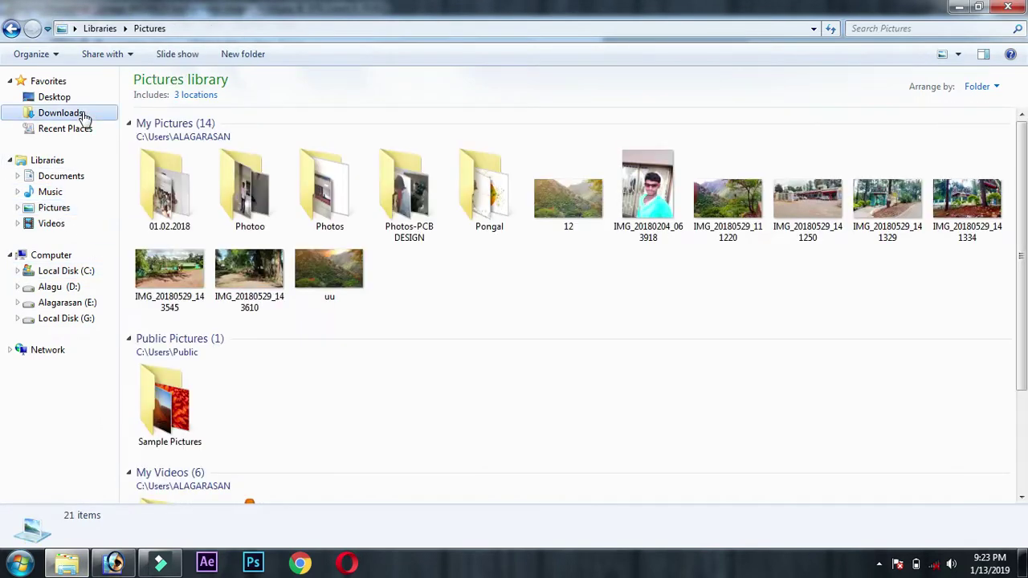
click(261, 117)
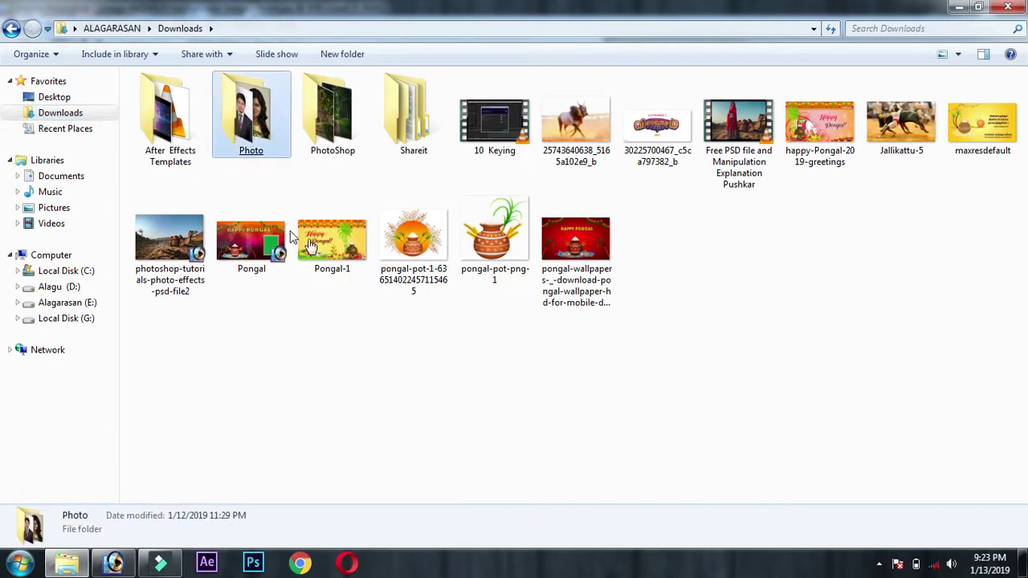
key(Return)
mouse_move(169, 112)
mouse_down()
mouse_move(247, 321)
mouse_move(136, 534)
mouse_move(160, 408)
mouse_up()
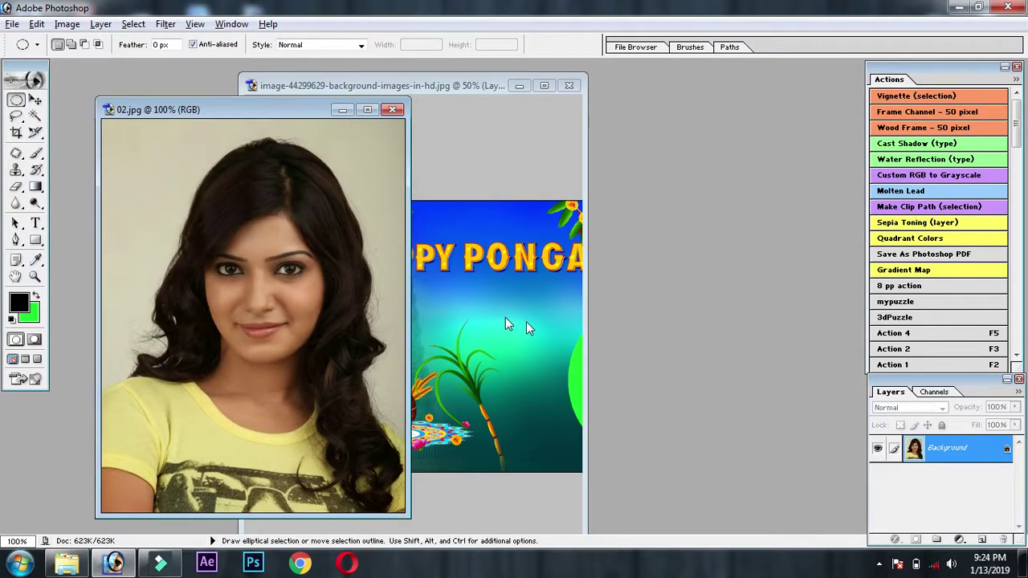
Step: Magic Wand-select the green oval, then select all of 02.jpg and copy it
drag(583, 319, 712, 321)
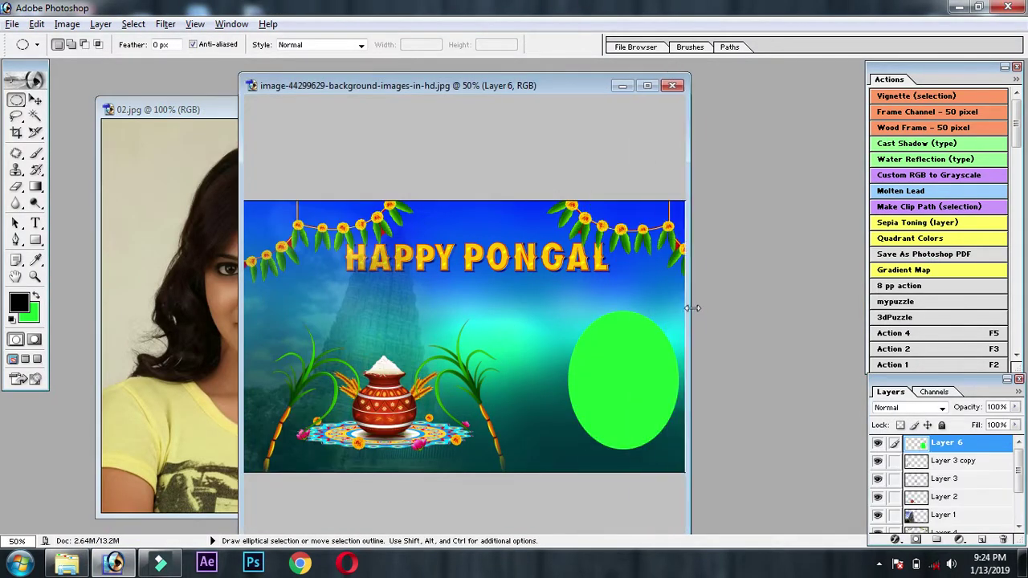
key(w)
click(609, 373)
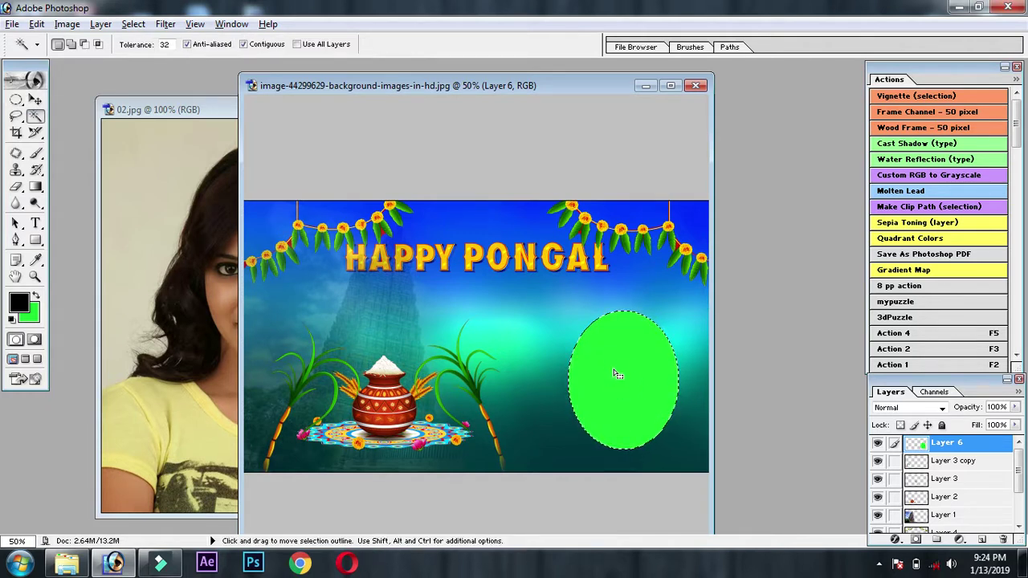
click(186, 332)
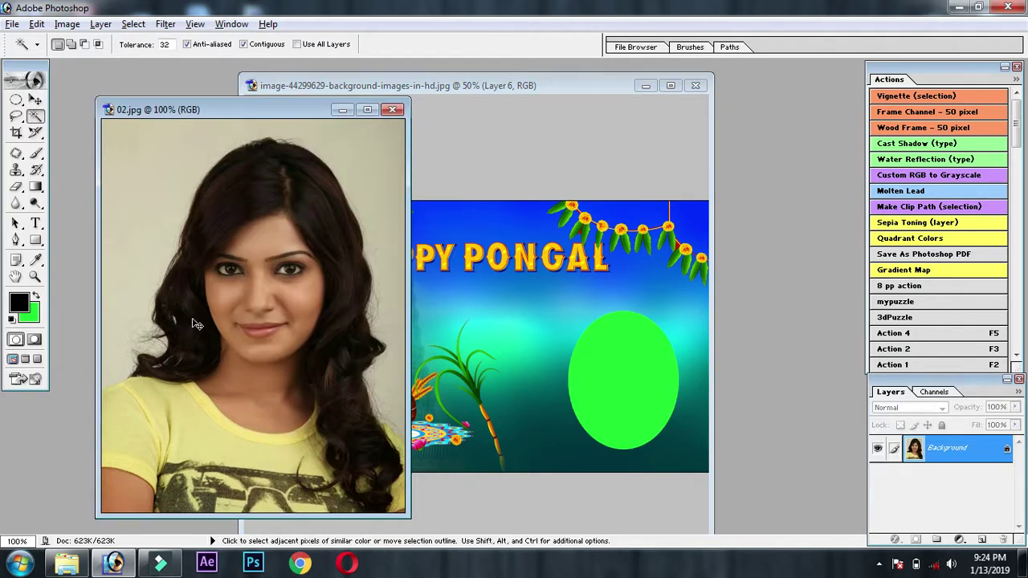
key(ctrl+a)
click(37, 23)
click(56, 132)
Step: Paste the portrait into the oval as Layer 7, close 02.jpg and maximize the greeting
click(612, 376)
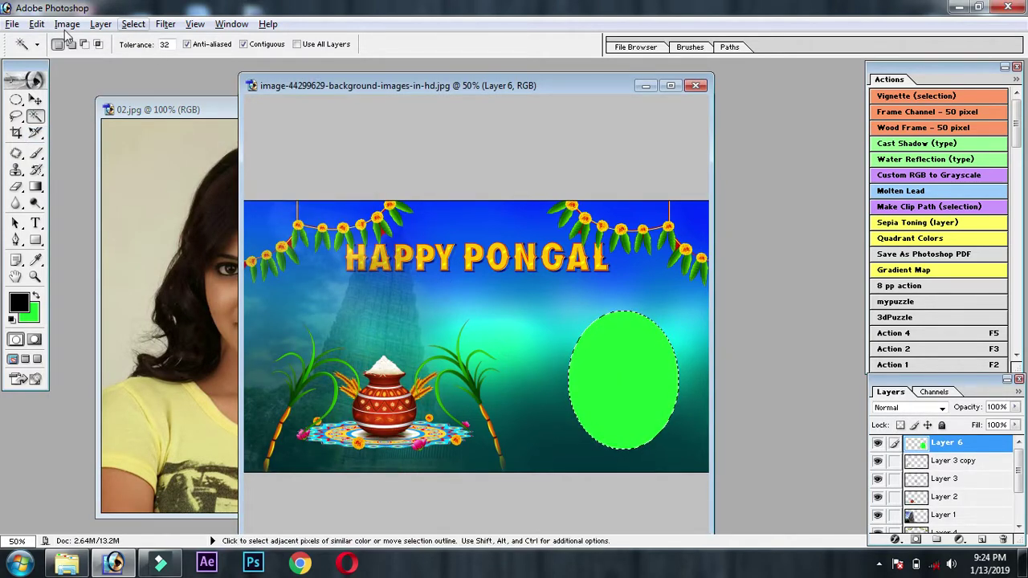
click(37, 23)
click(60, 184)
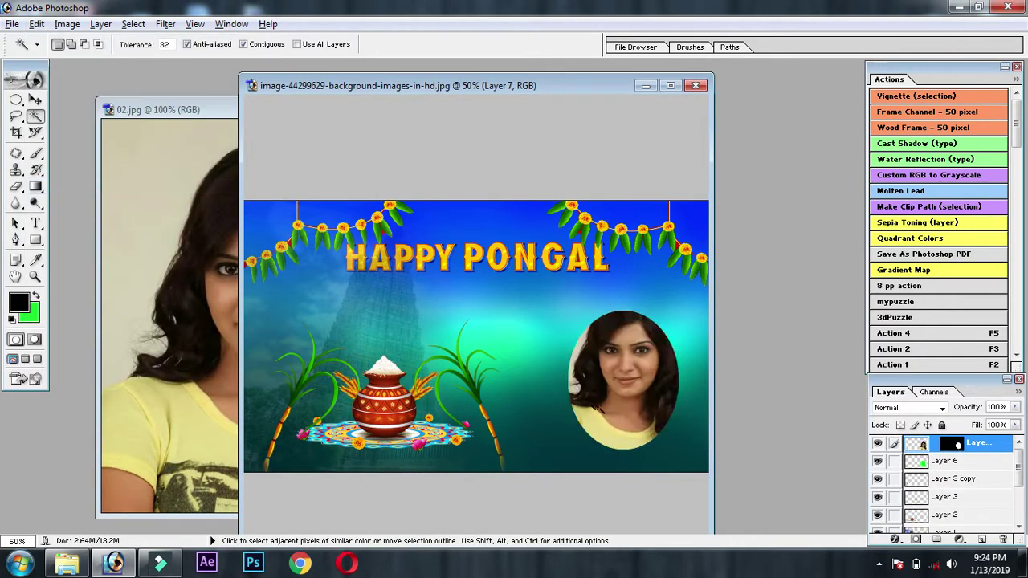
click(201, 119)
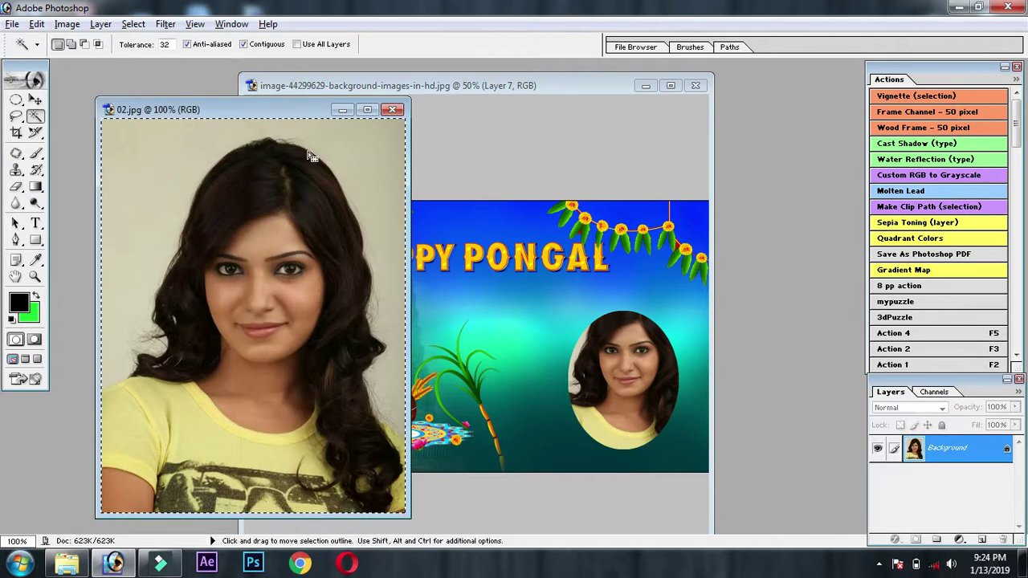
click(392, 109)
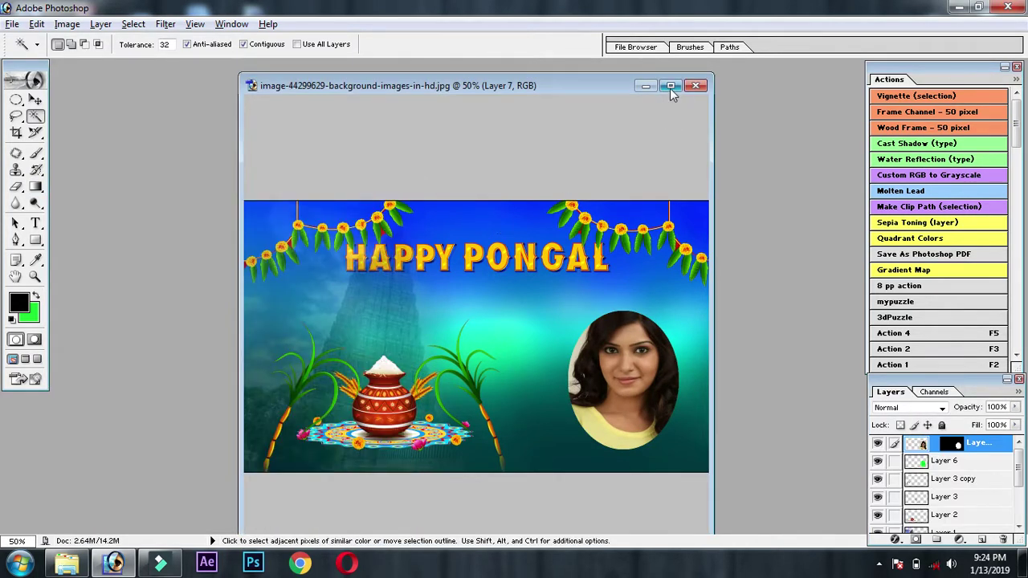
click(671, 86)
Step: Scale the portrait down to about 73.8%, nudge it into the oval and commit
key(v)
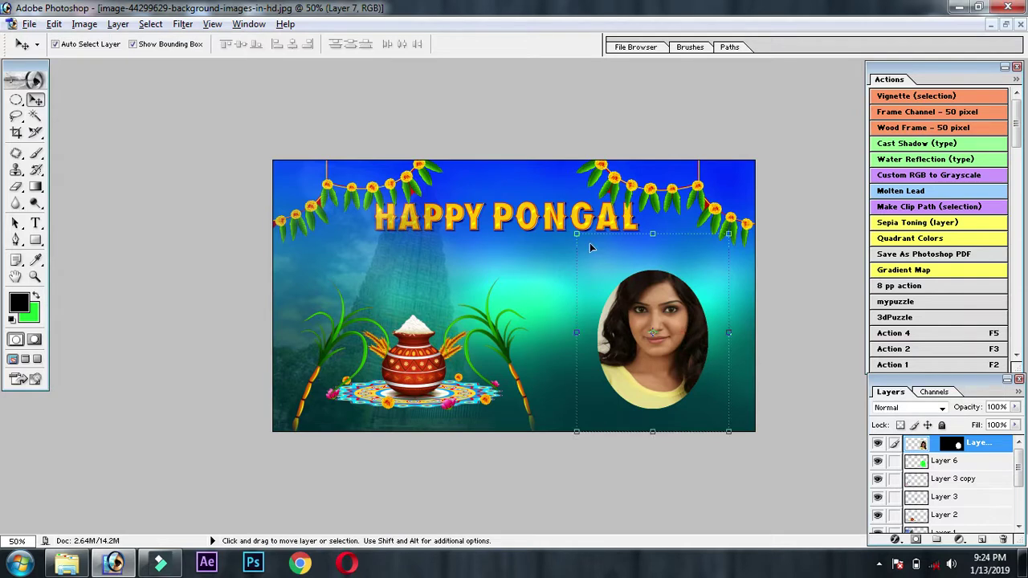
drag(568, 236, 639, 299)
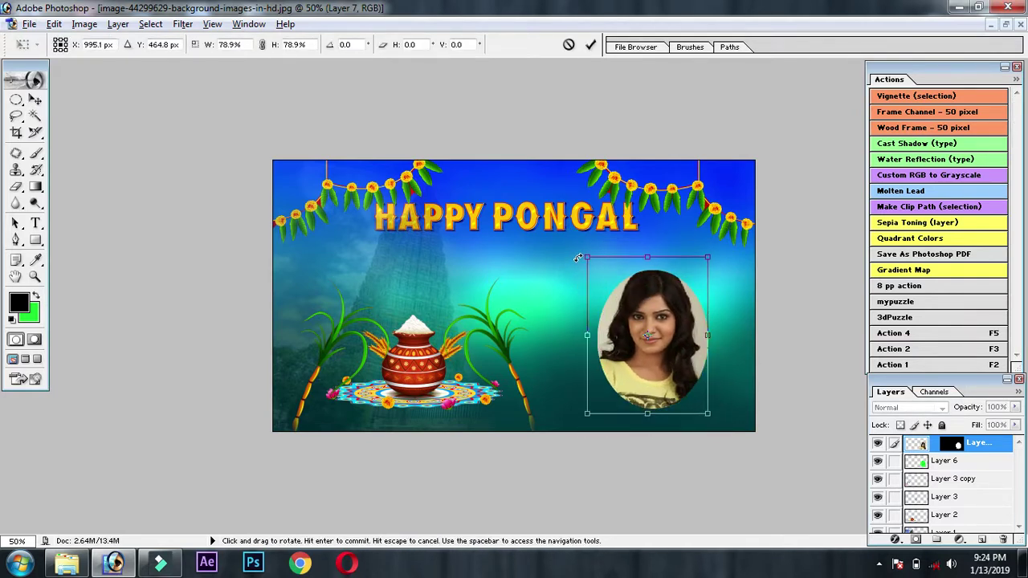
drag(587, 254, 594, 265)
key(shift+Up)
key(shift+Left)
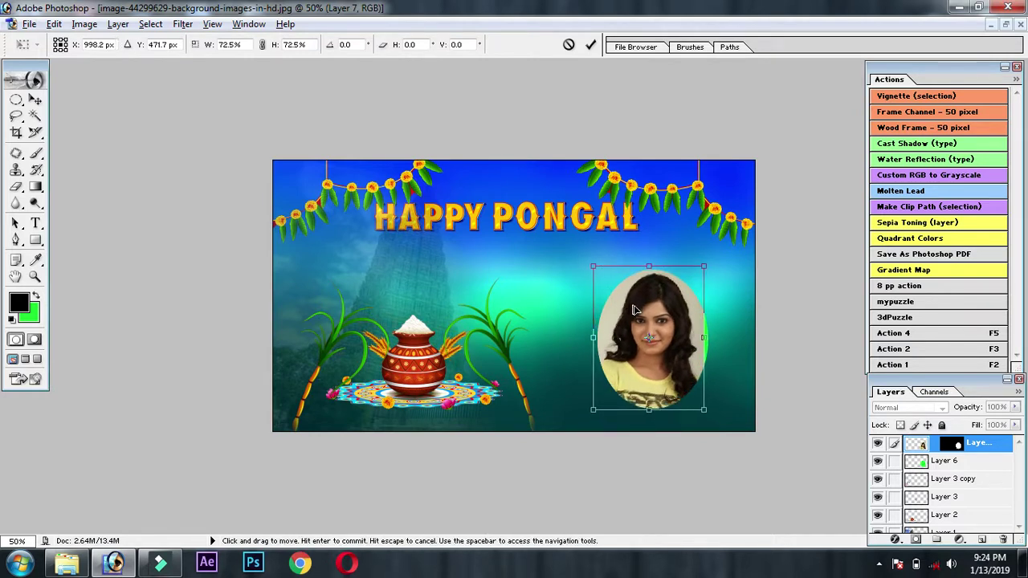
key(shift+Right)
key(Right)
key(Right)
key(Down)
key(Down)
key(Return)
Step: Select the background layer and zoom in and out to check the layout
click(590, 342)
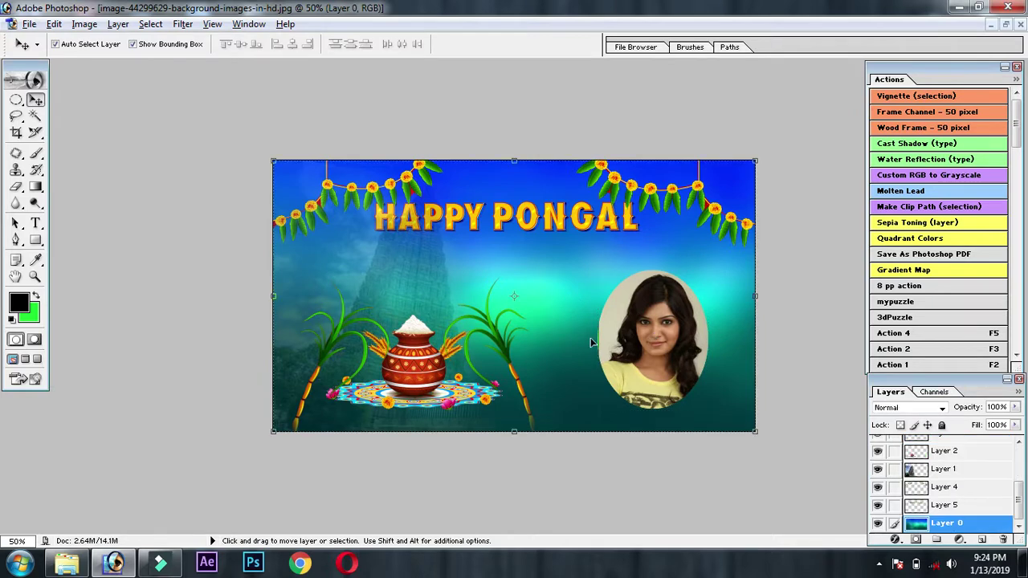
key(ctrl+plus)
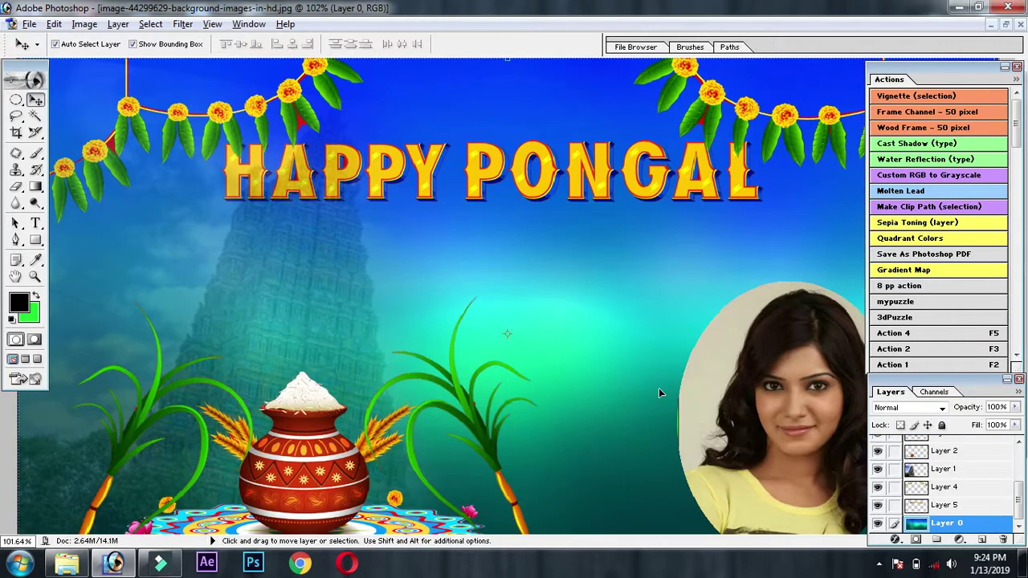
scroll(663, 387, down, 2)
scroll(662, 387, up, 2)
key(ctrl+minus)
key(ctrl+plus)
key(ctrl+minus)
key(ctrl+plus)
key(ctrl+minus)
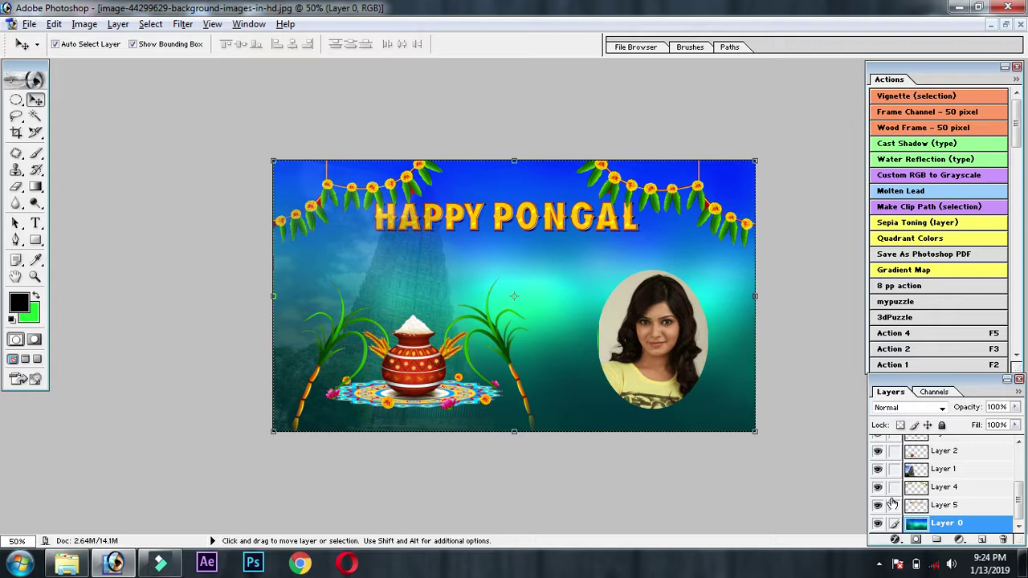
scroll(892, 502, up, 3)
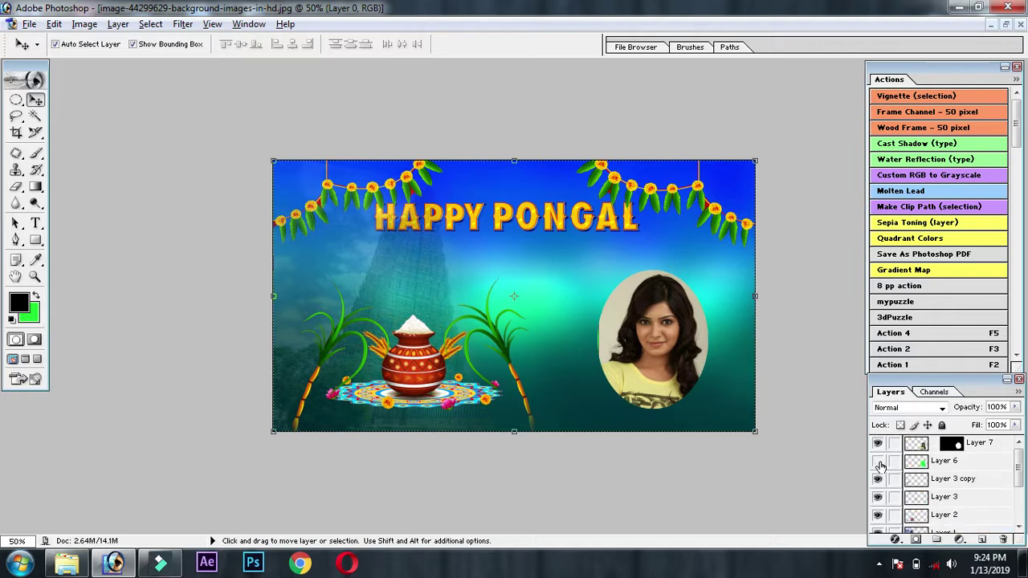
Step: Discard Layer 7's oval mask, undoing a stray erase on the background
click(958, 448)
drag(948, 446, 1002, 539)
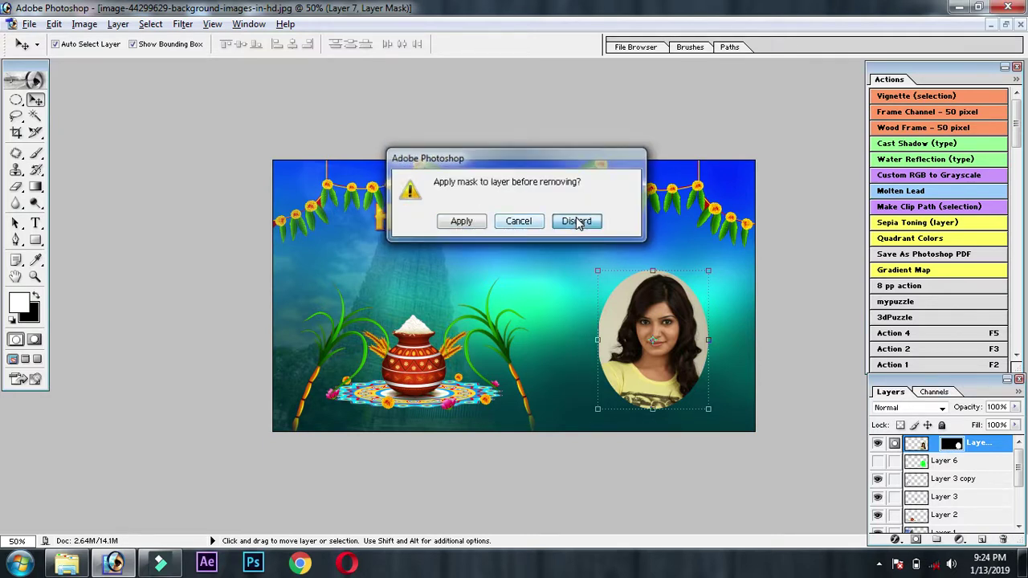
click(576, 220)
click(509, 304)
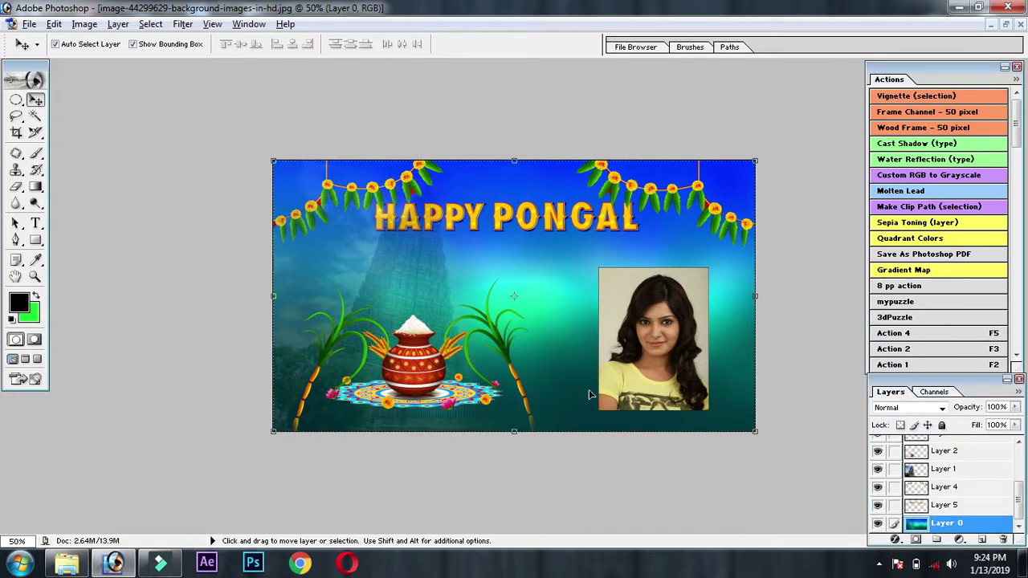
key(e)
drag(605, 401, 605, 405)
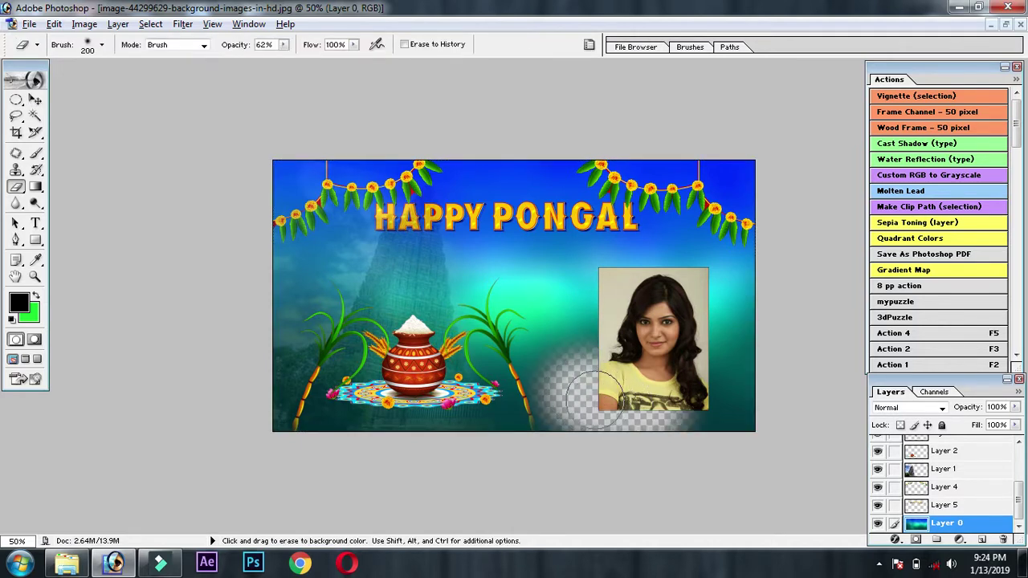
key(ctrl+z)
scroll(976, 493, up, 3)
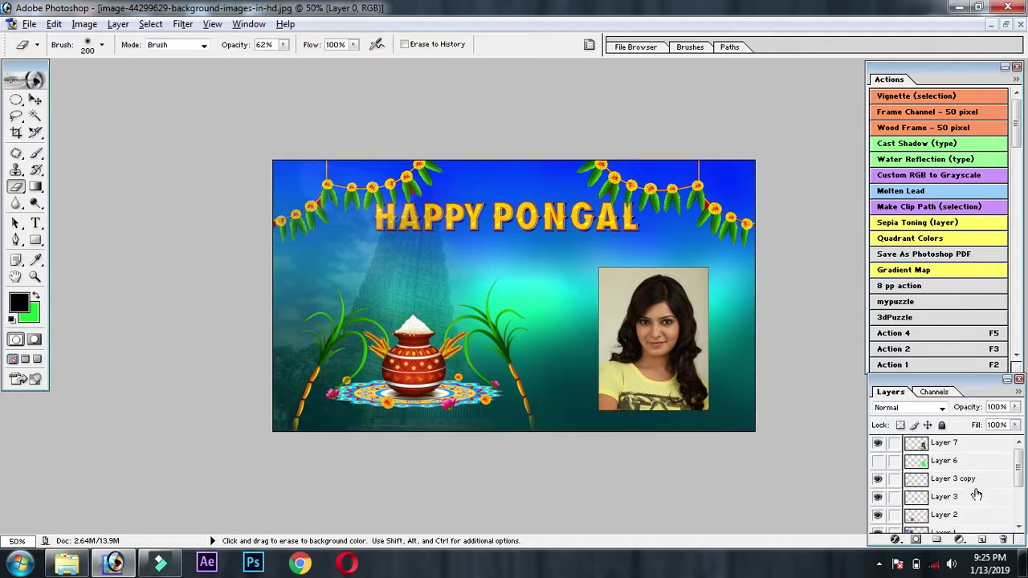
Step: Erase the portrait's lower-right corner and run the Vignette action on Layer 7
click(971, 446)
mouse_move(624, 424)
mouse_down()
mouse_move(700, 418)
mouse_move(581, 271)
mouse_move(753, 371)
mouse_up()
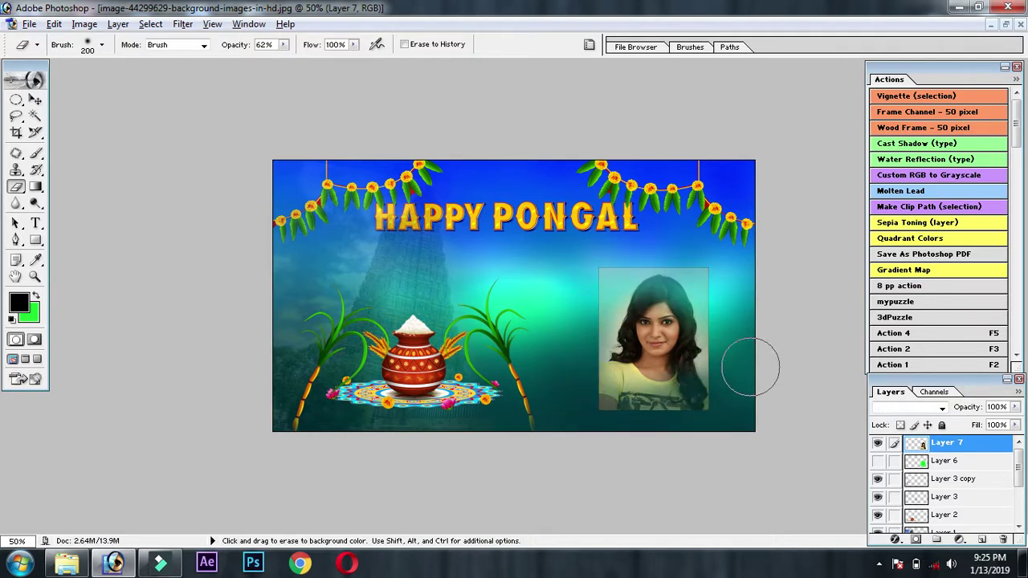
key(ctrl+alt+m)
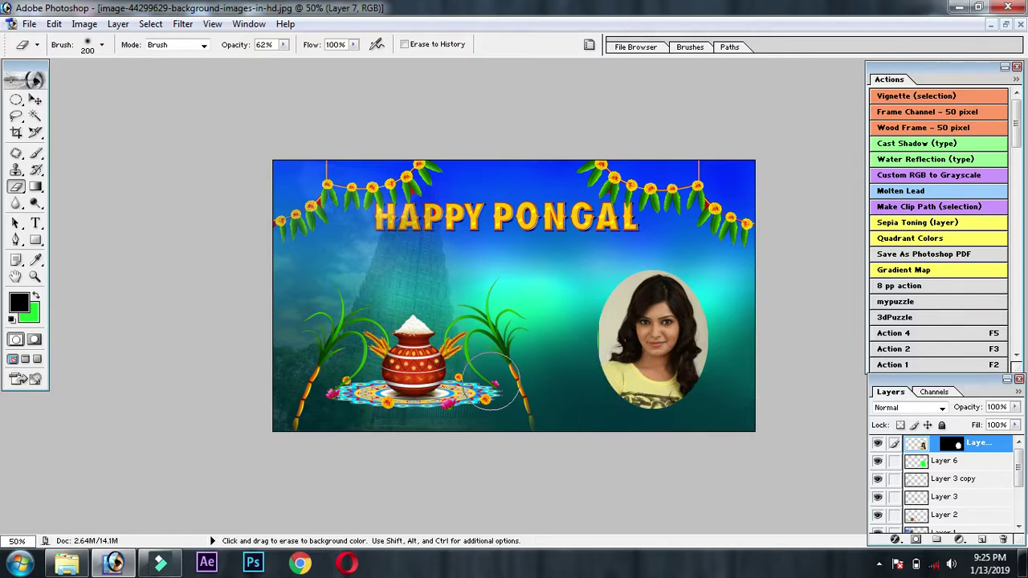
Step: Save a JPEG copy named 'Pongal' on the Desktop at Maximum quality 12
click(29, 24)
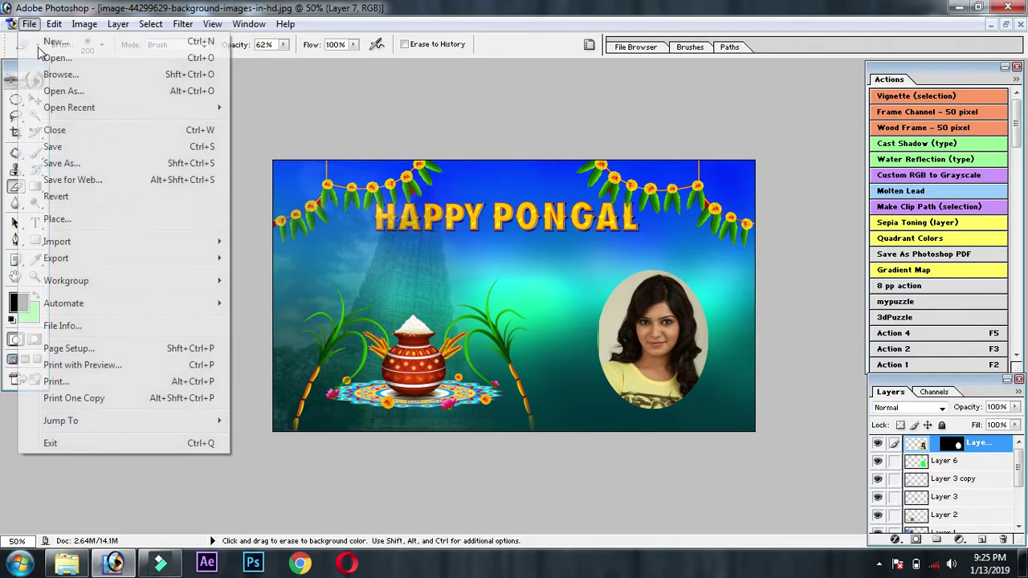
click(75, 164)
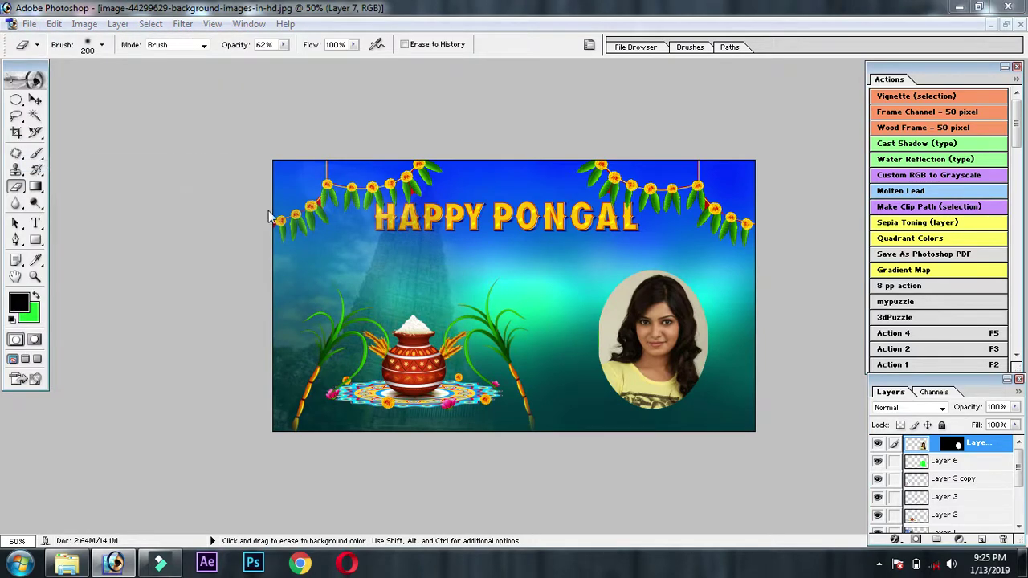
click(44, 119)
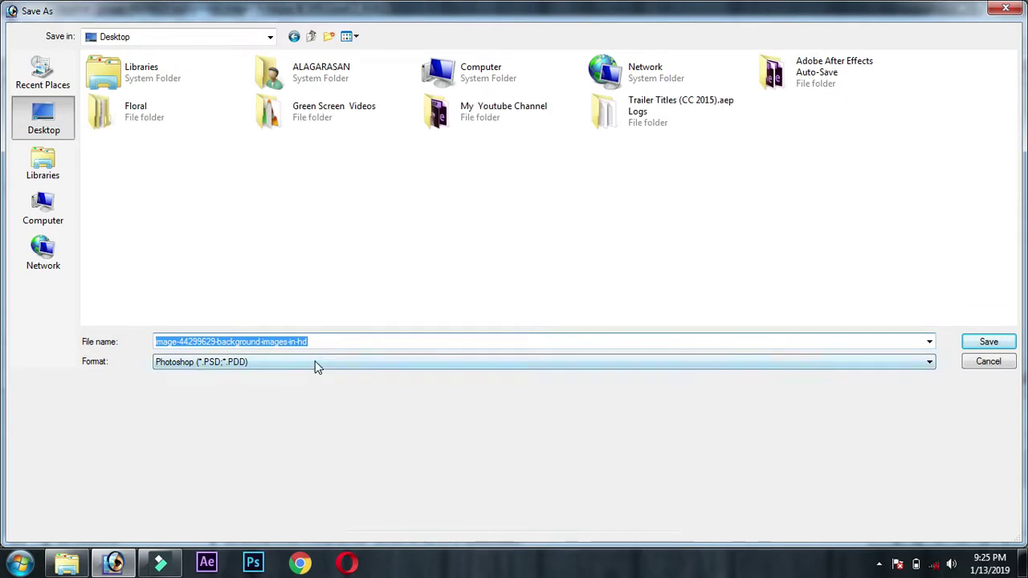
click(315, 361)
click(241, 433)
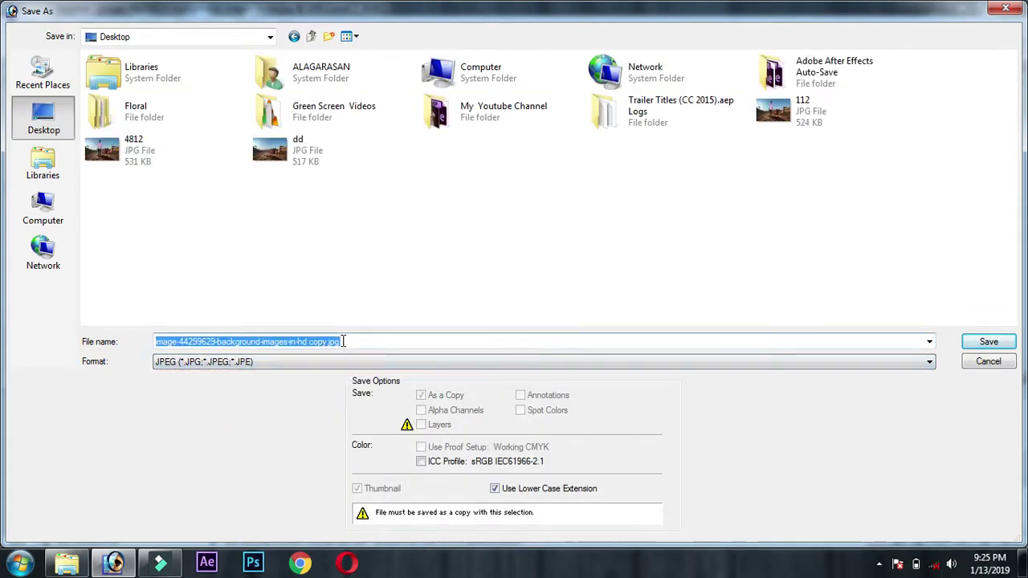
text(Pm)
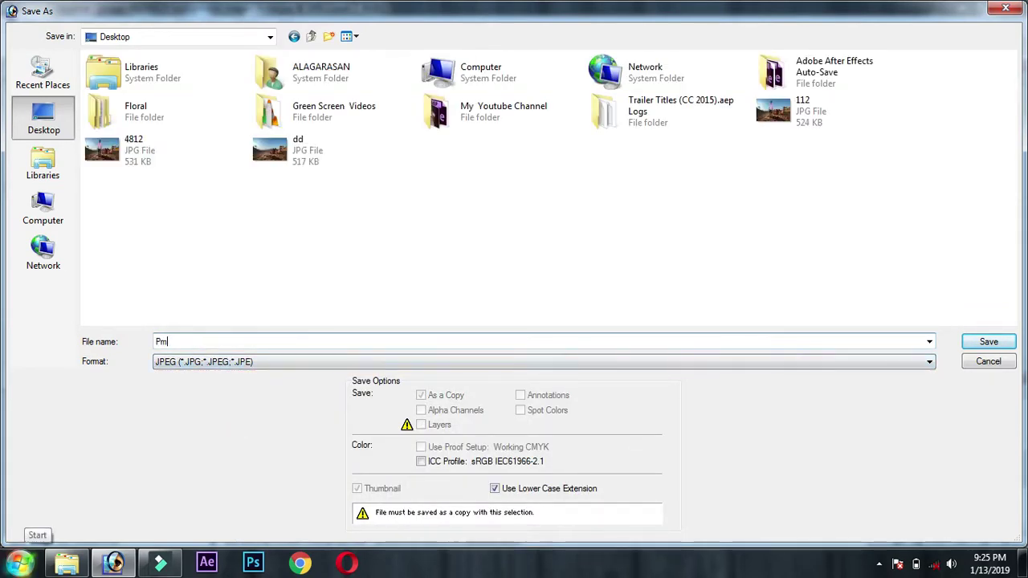
key(BackSpace)
key(Return)
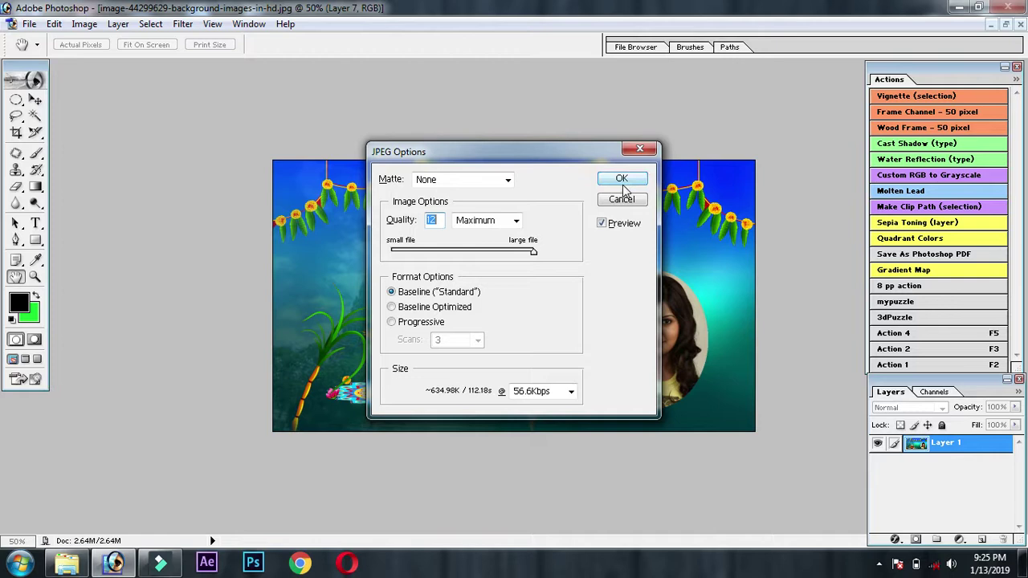
click(627, 178)
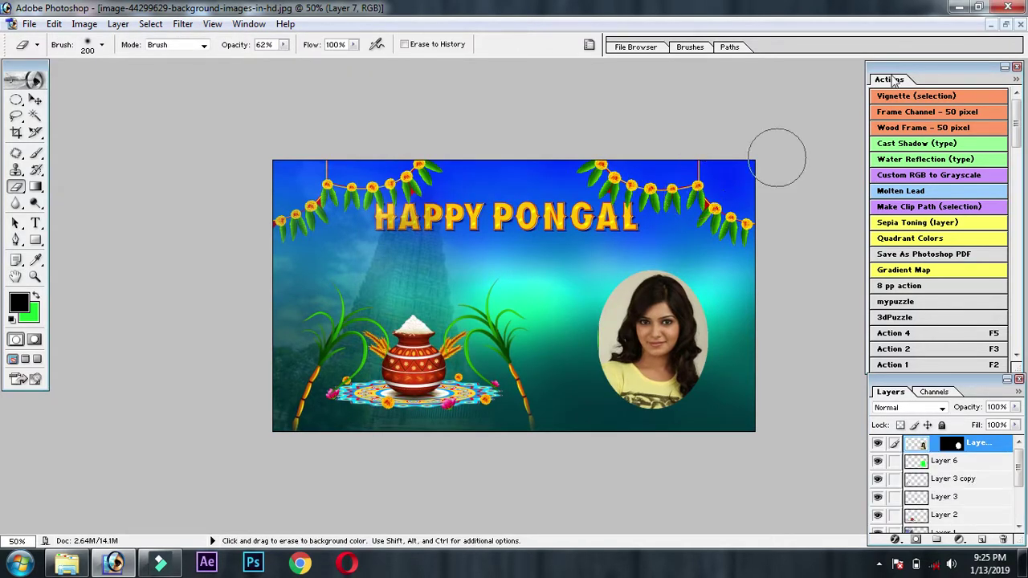
Step: Minimize Photoshop and preview the Pongal JPEG from the desktop in Photo Viewer, then close it
click(955, 6)
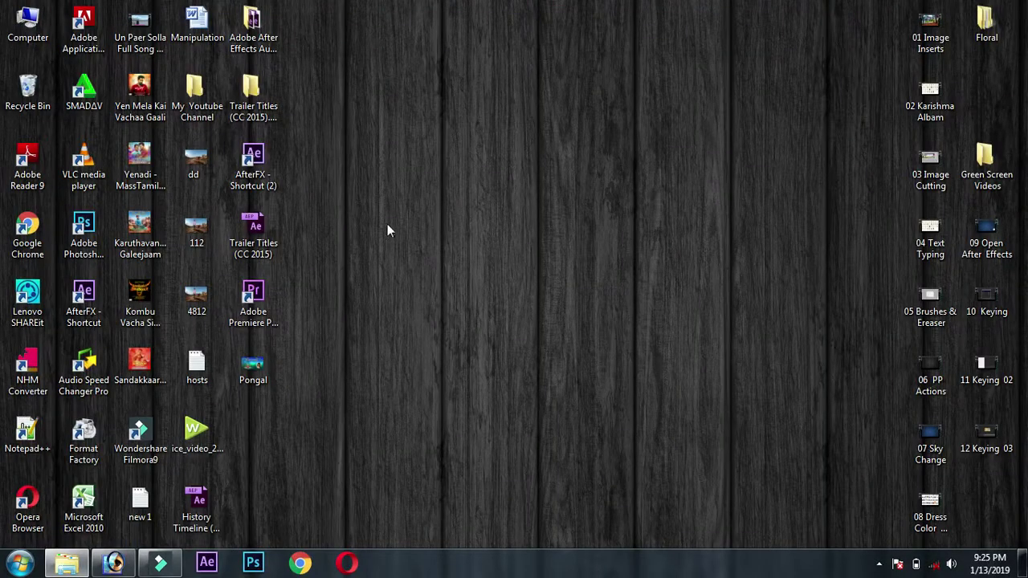
click(253, 365)
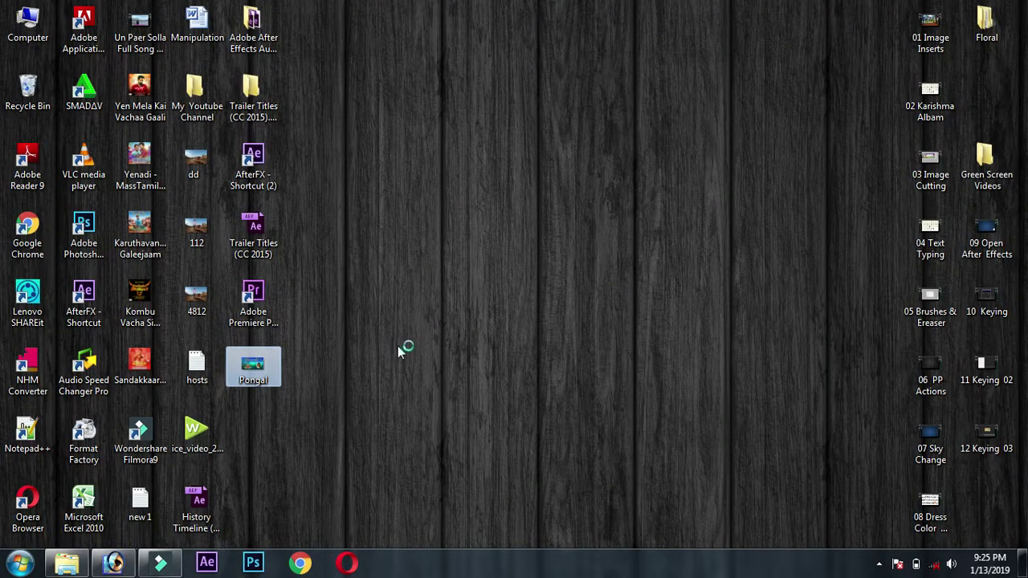
key(Return)
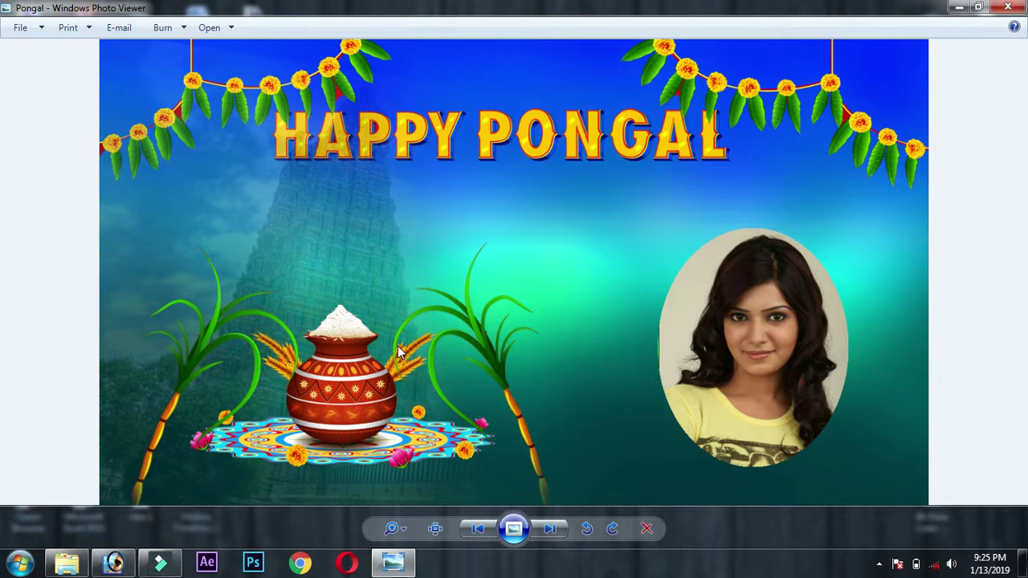
click(1007, 7)
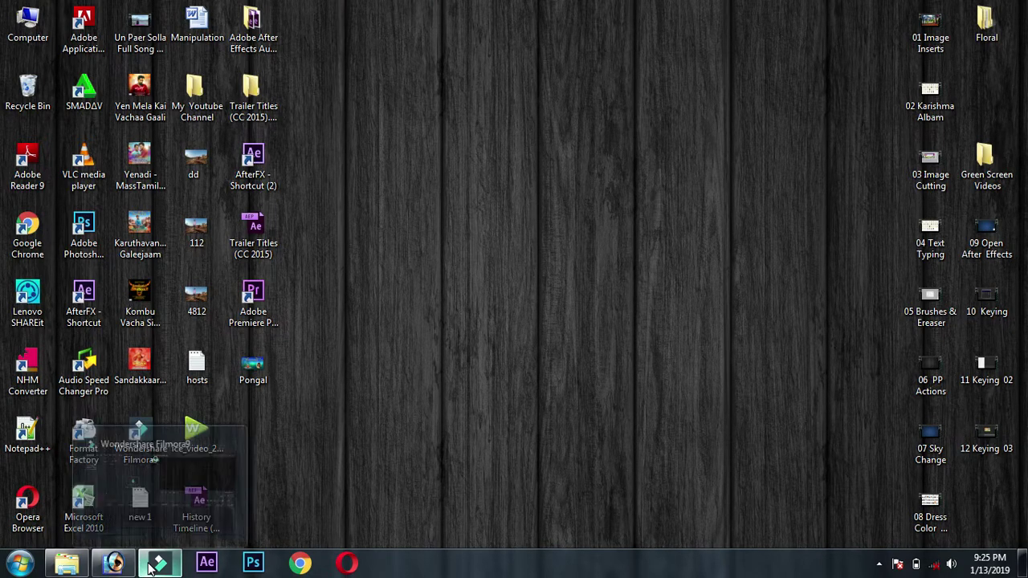
Step: Refresh the desktop and open the screen recorder's controls from the tray
right_click(571, 354)
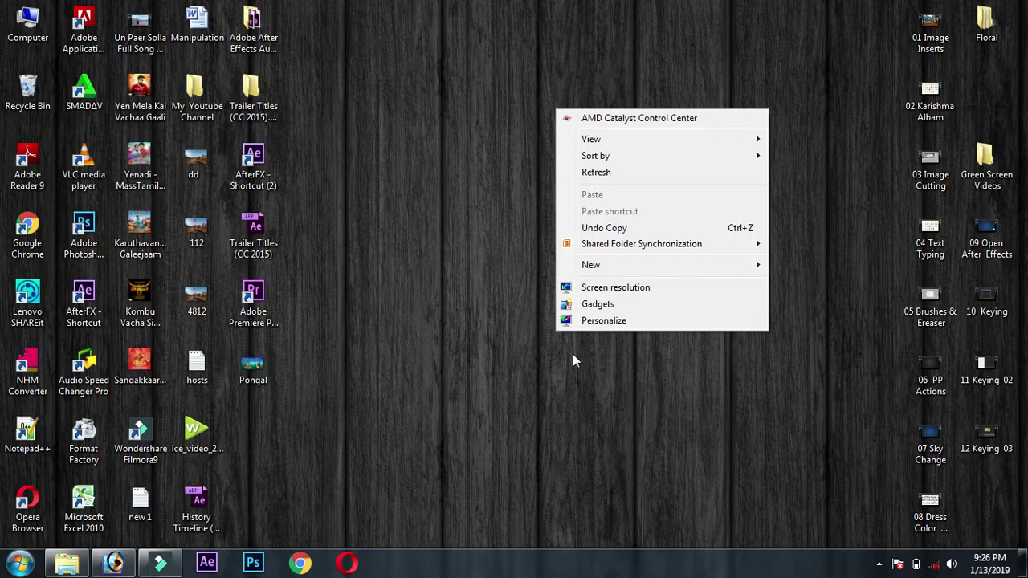
click(634, 172)
click(879, 565)
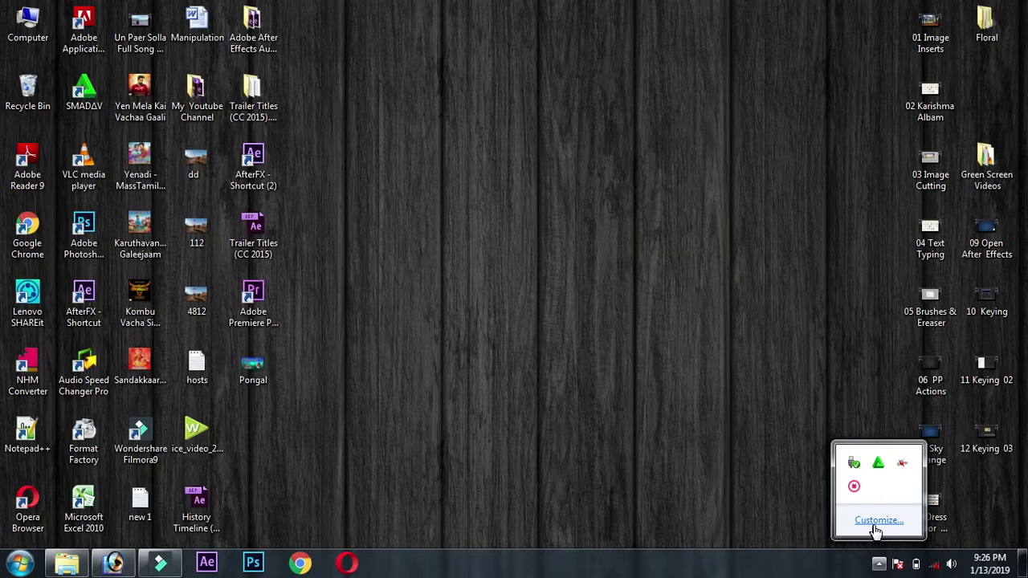
right_click(854, 488)
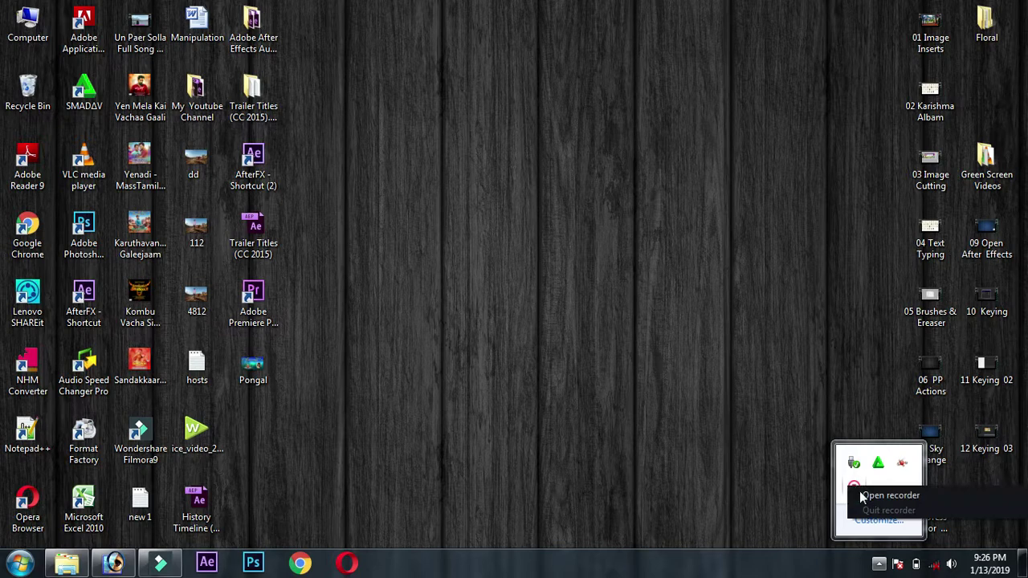
click(863, 496)
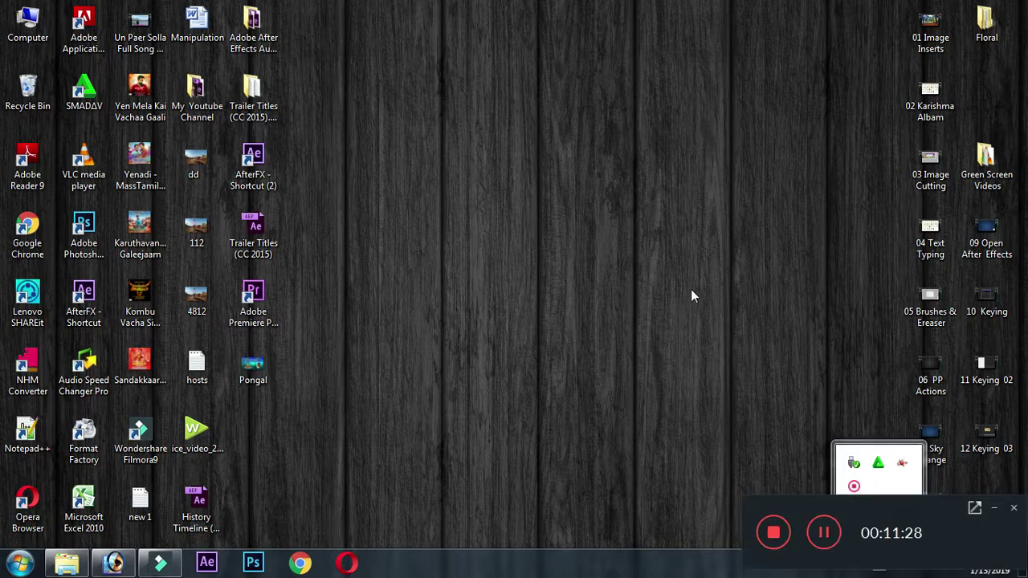